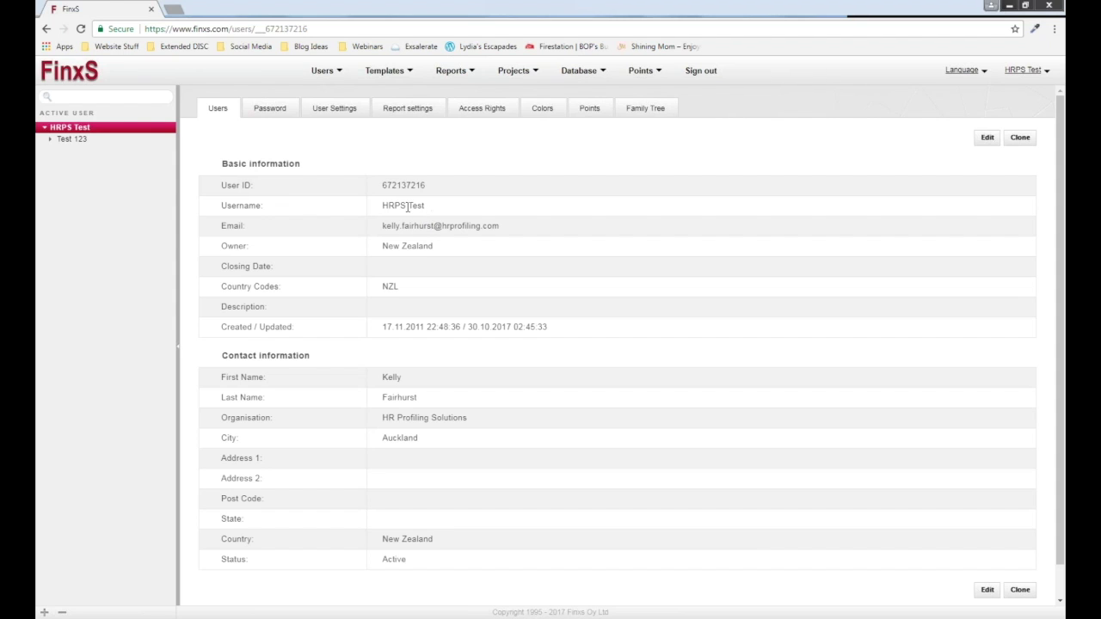
Highlight the HRPS Test username and its current e-mail address to review them.
drag(382, 206, 430, 213)
click(430, 213)
drag(222, 206, 433, 212)
click(432, 211)
drag(381, 227, 485, 228)
click(498, 230)
drag(379, 227, 508, 230)
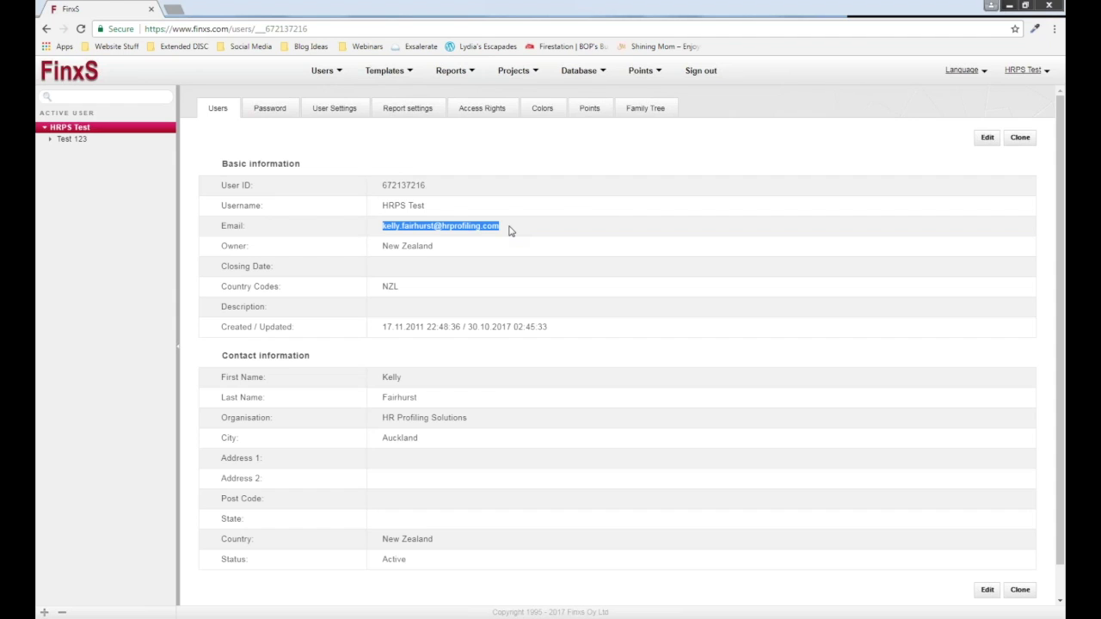
click(509, 230)
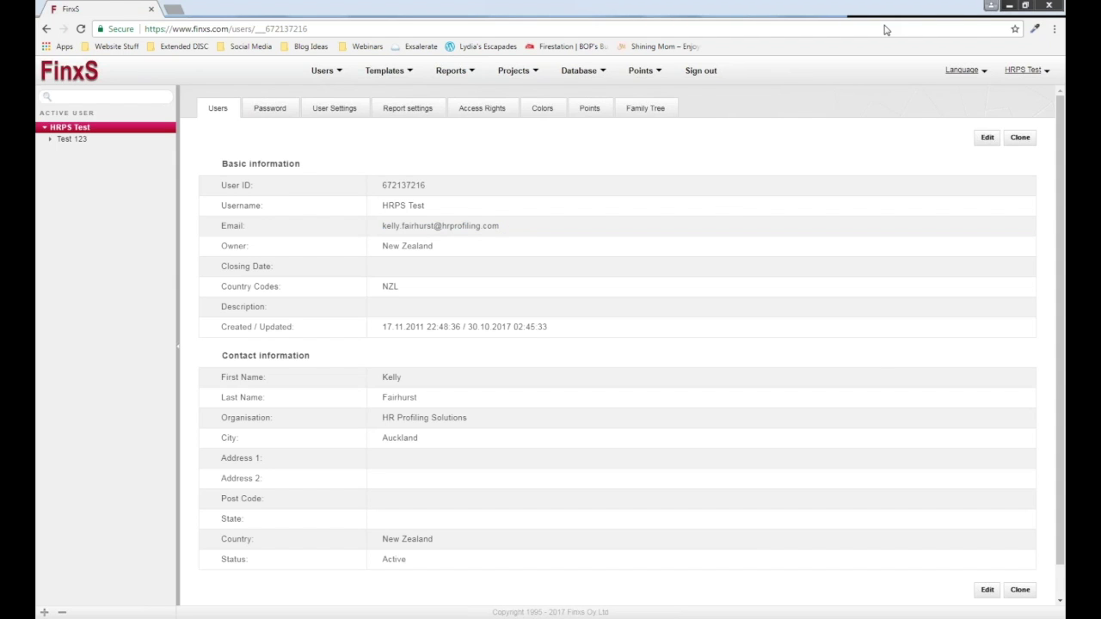
Replace the name part of the user's e-mail with 'info' and save the user.
click(988, 592)
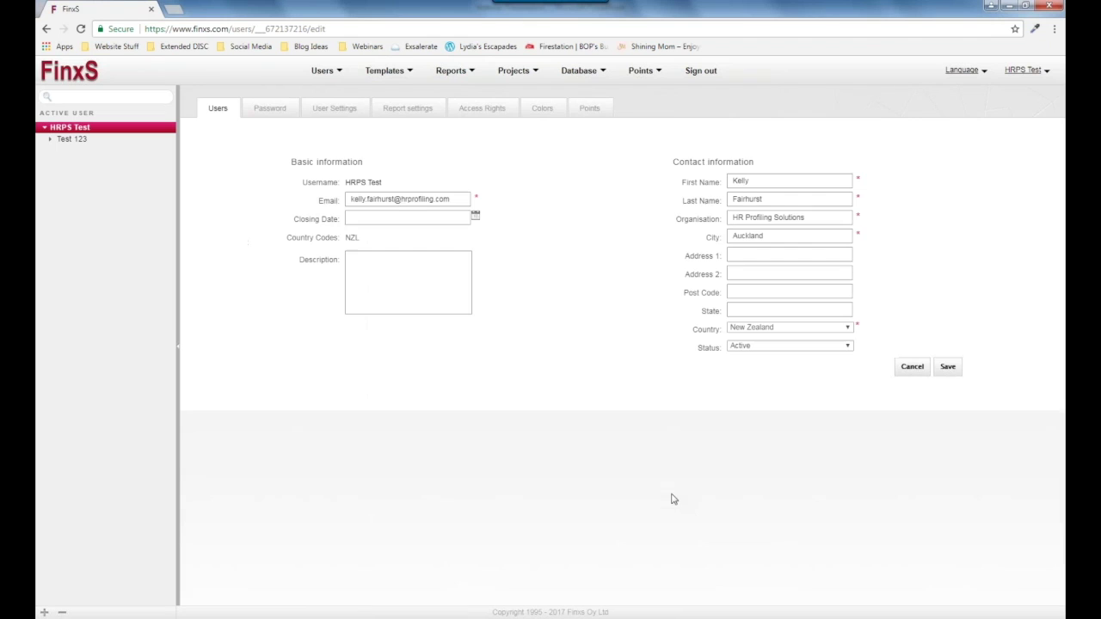
click(440, 203)
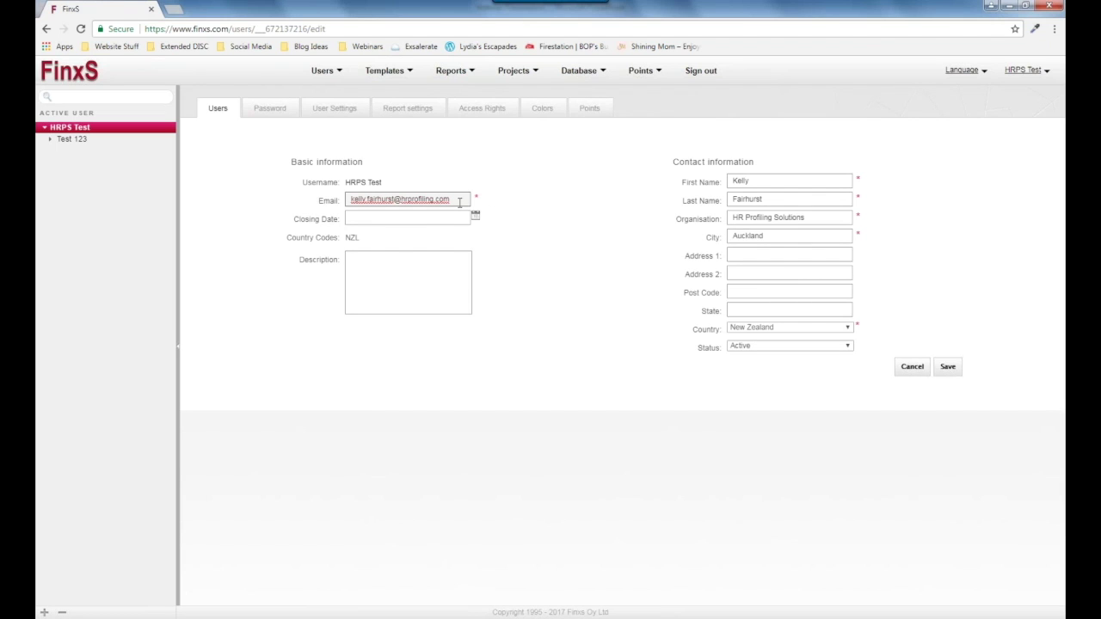
double_click(386, 200)
key(BackSpace)
text(info)
click(947, 366)
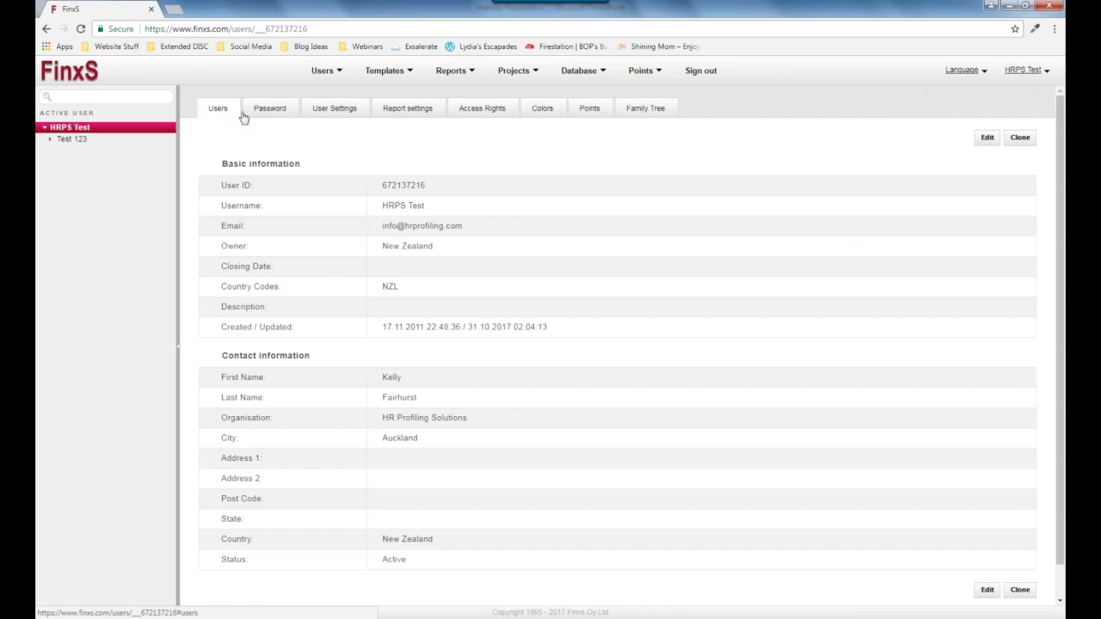
Abandon the password change without saving, then show the User Settings page.
click(268, 114)
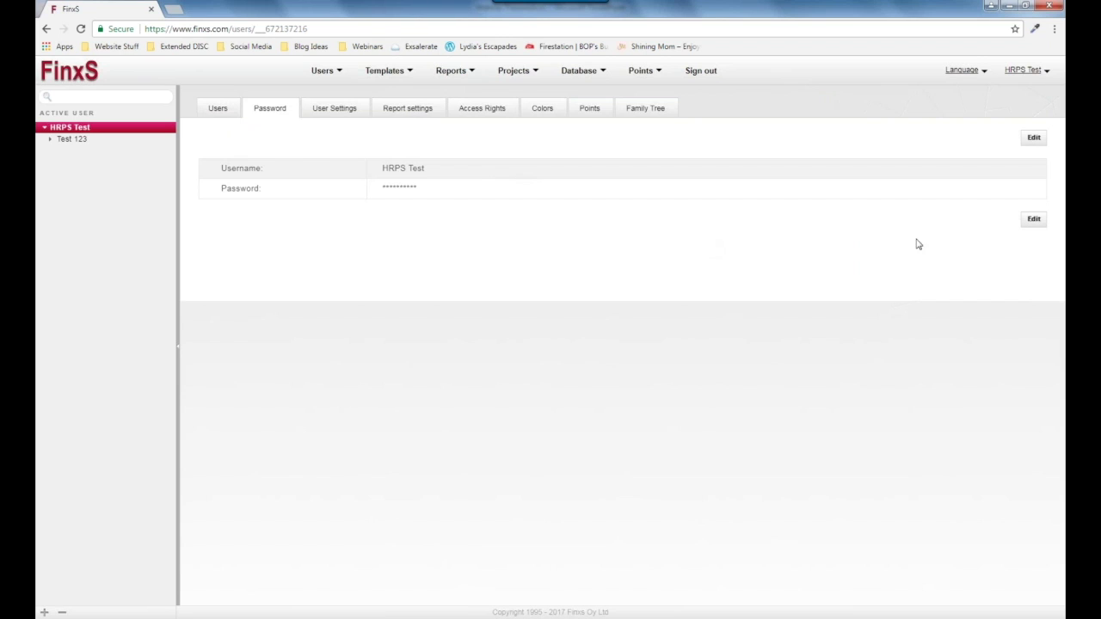
click(1033, 220)
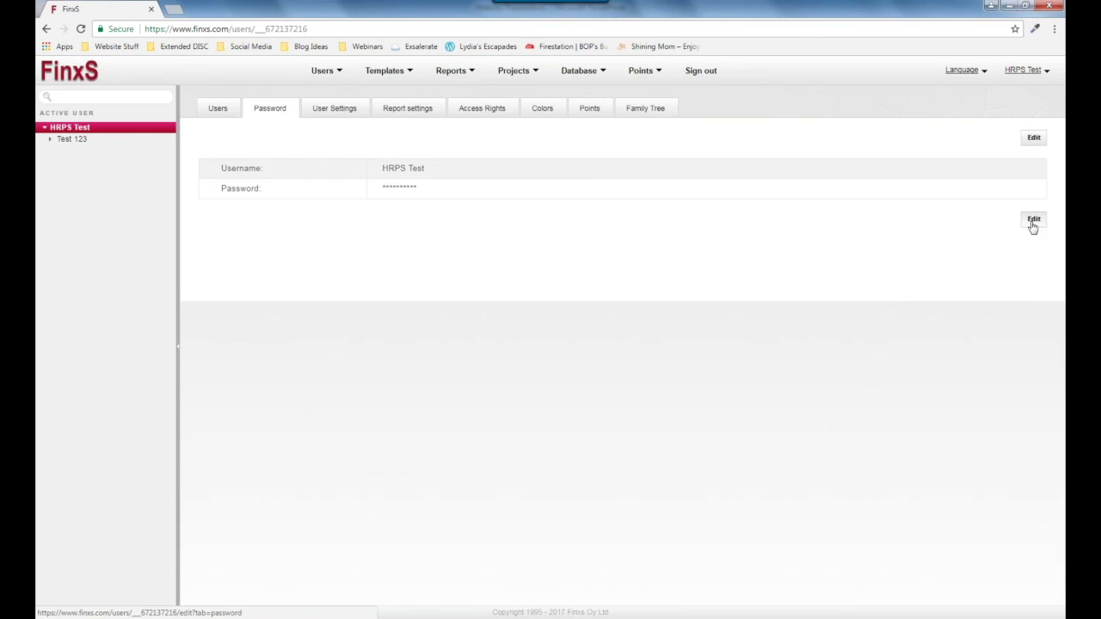
click(394, 204)
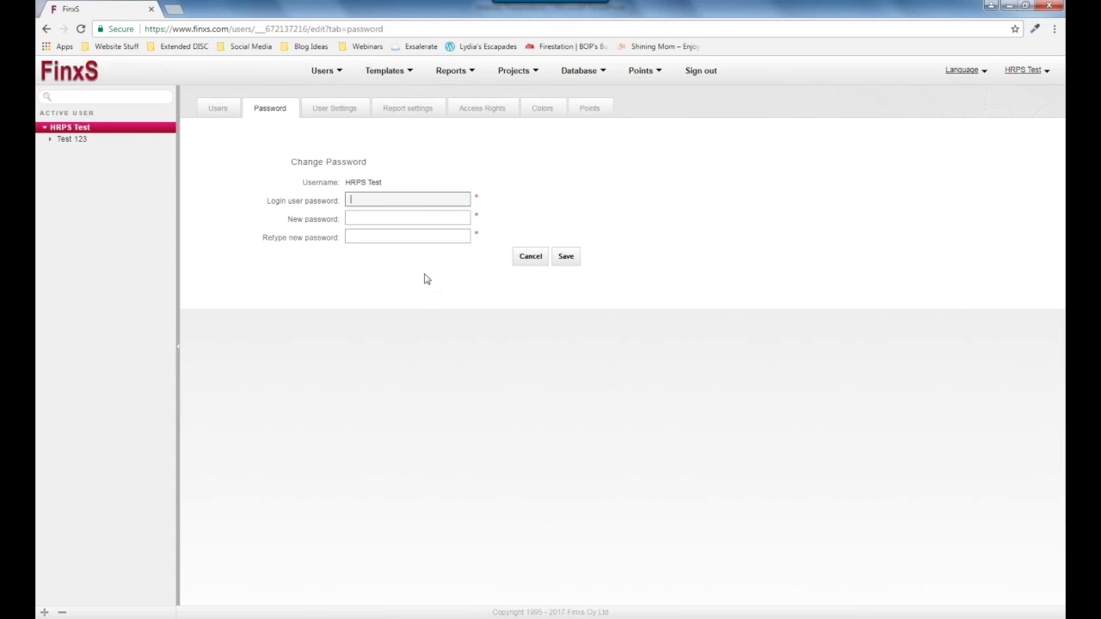
click(373, 227)
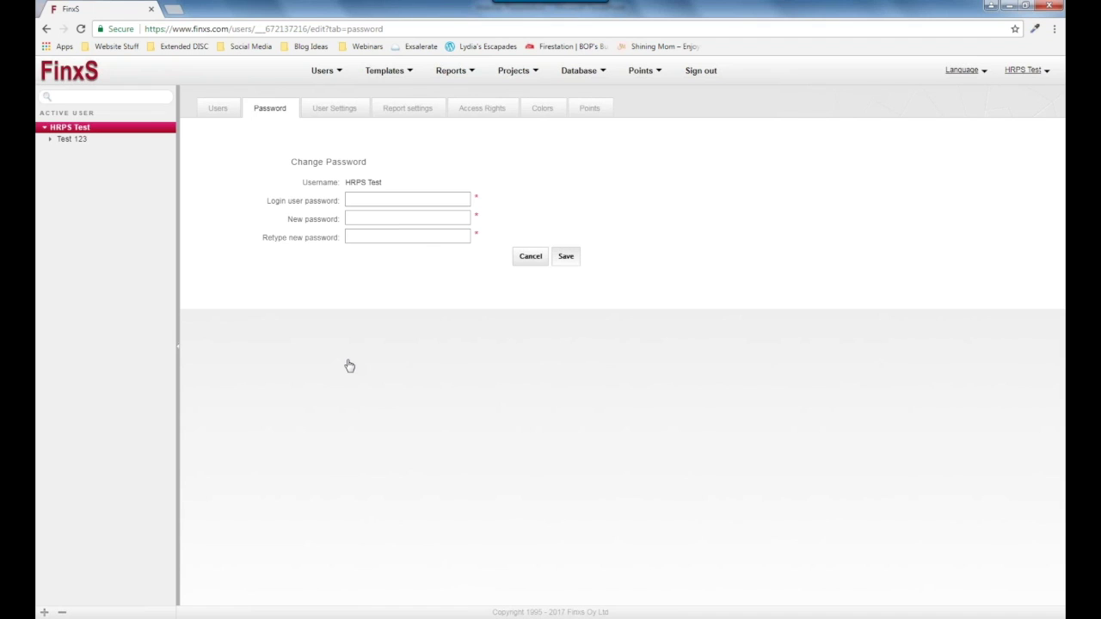
click(566, 256)
click(660, 107)
click(530, 262)
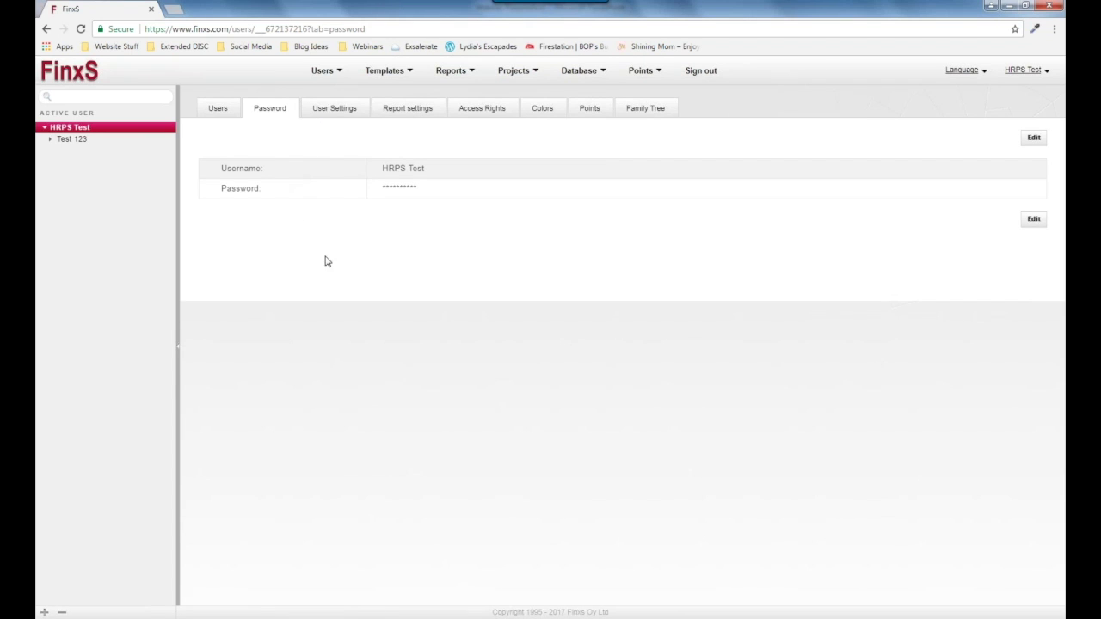
click(321, 112)
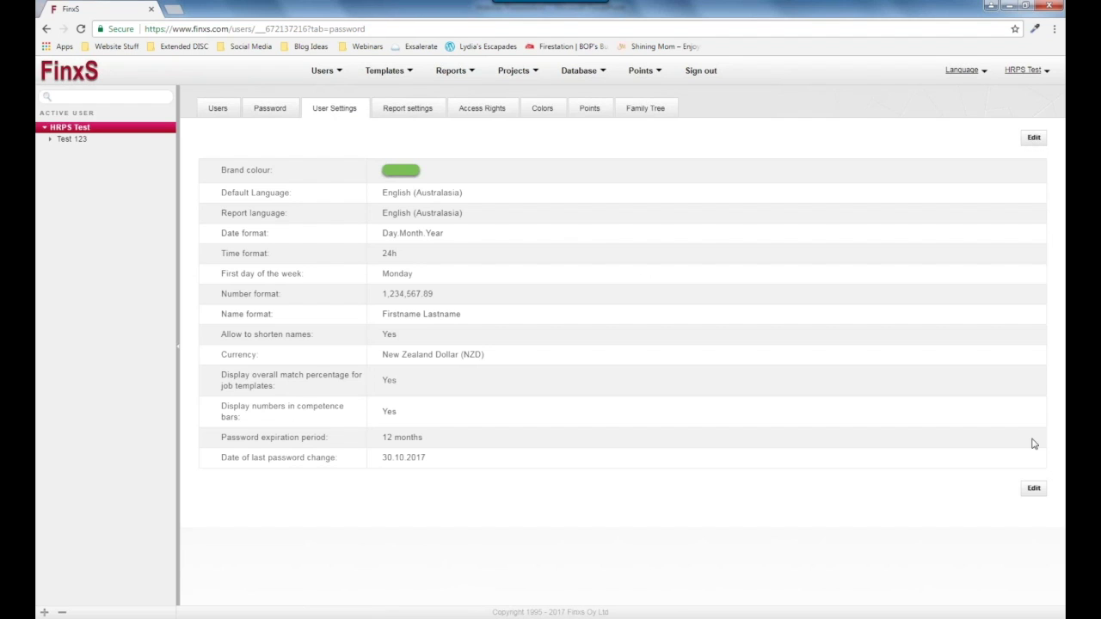
Save blue as the user's brand colour and return to the user's basic details.
click(1035, 489)
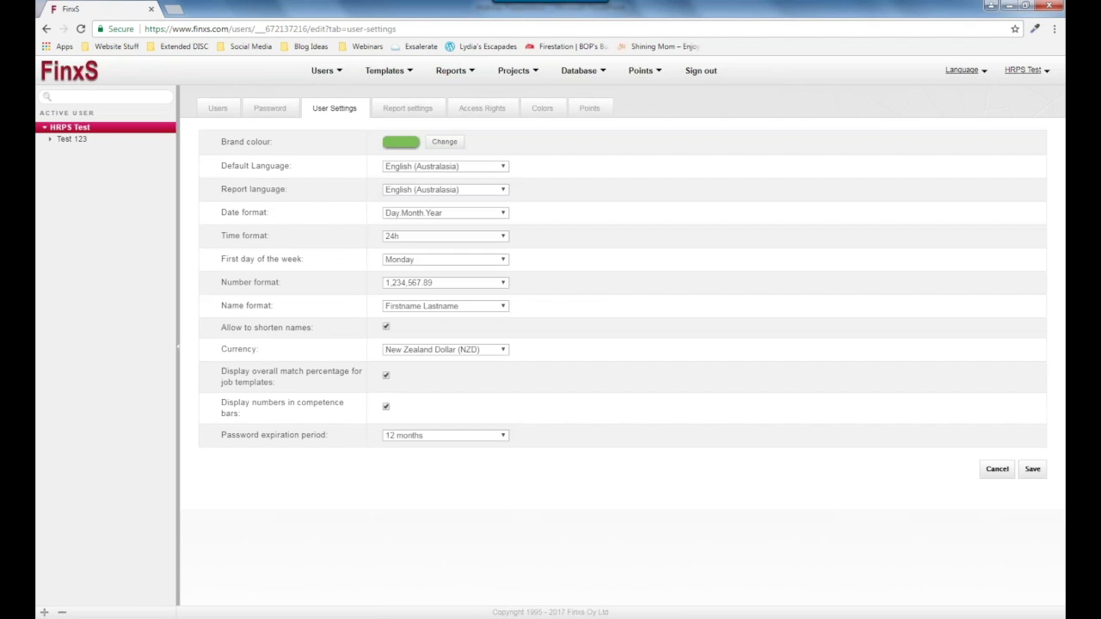
click(403, 143)
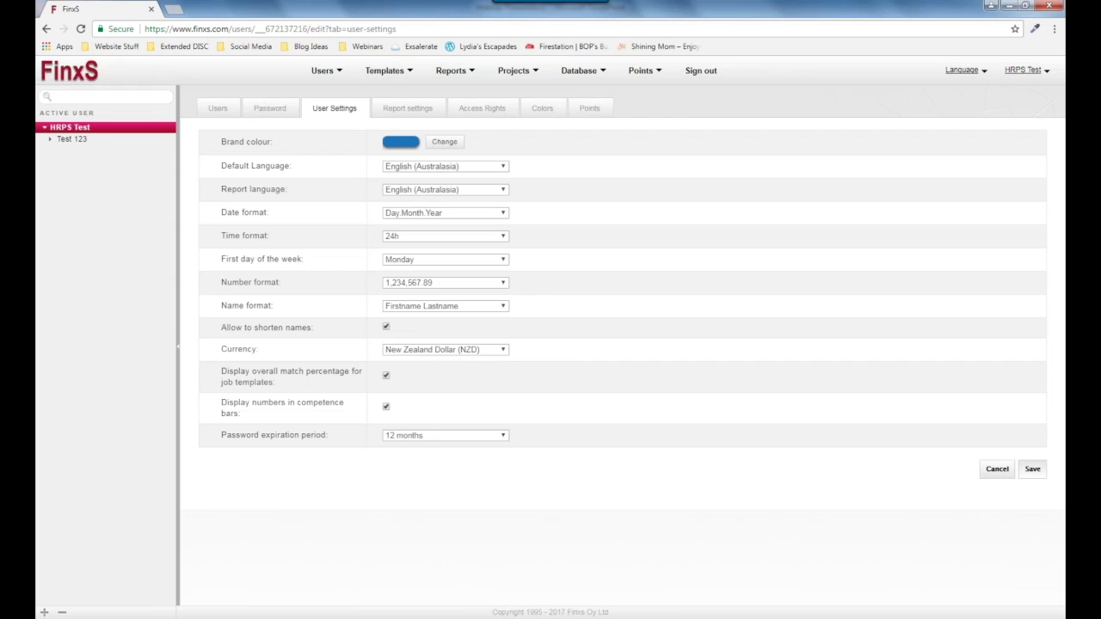
click(1032, 469)
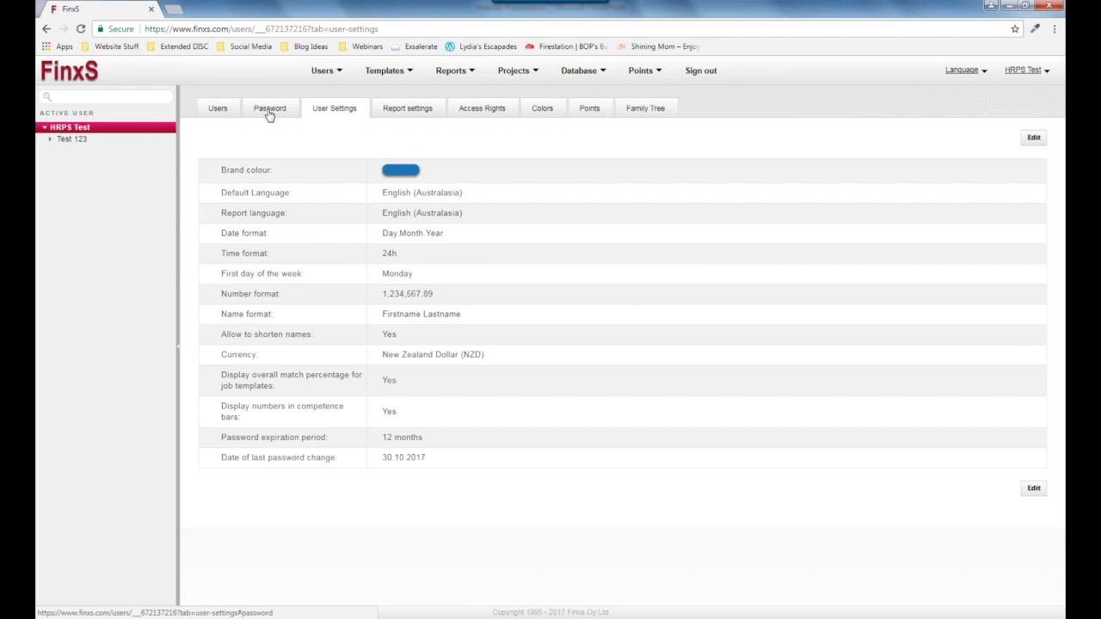
click(210, 120)
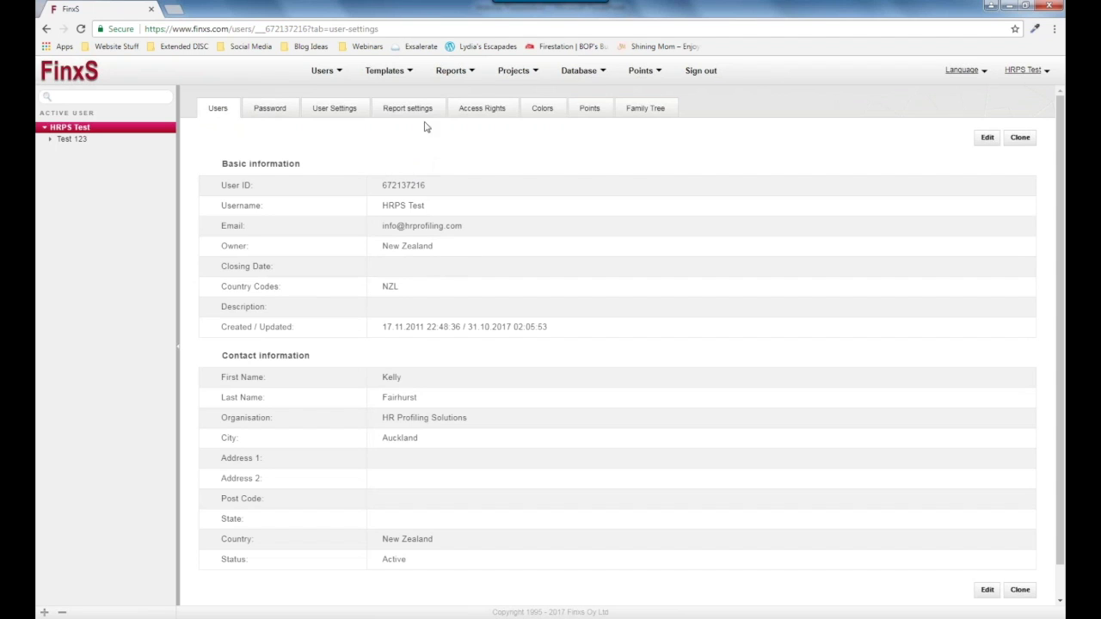
Open the Projects menu to list the project types.
click(497, 76)
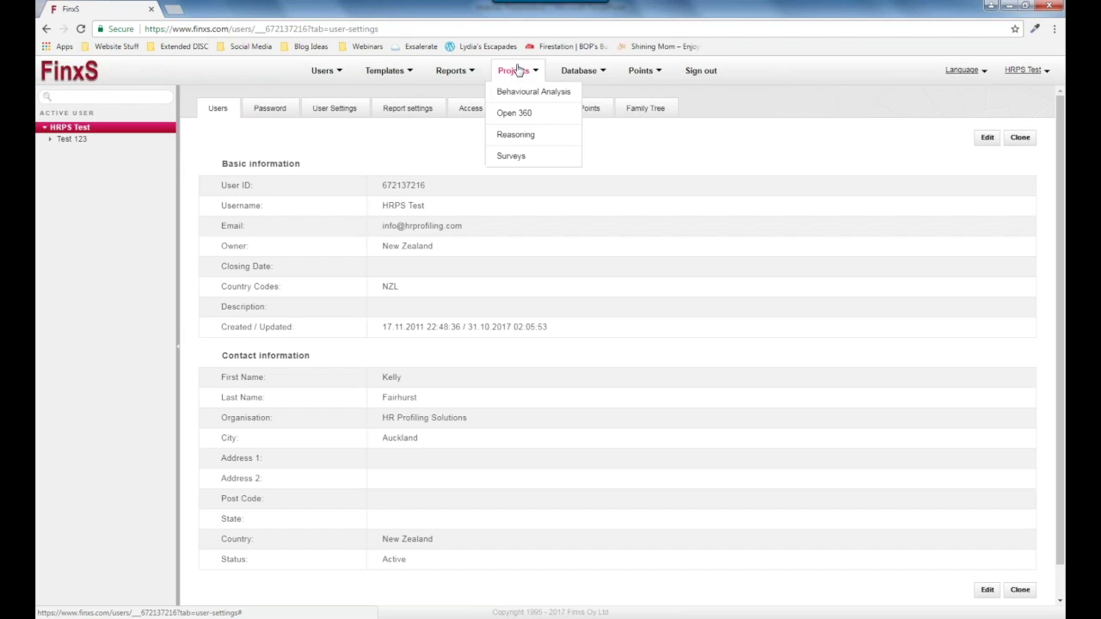
Show Behavioural Analysis projects, listing them by access code and then back by project name.
click(550, 93)
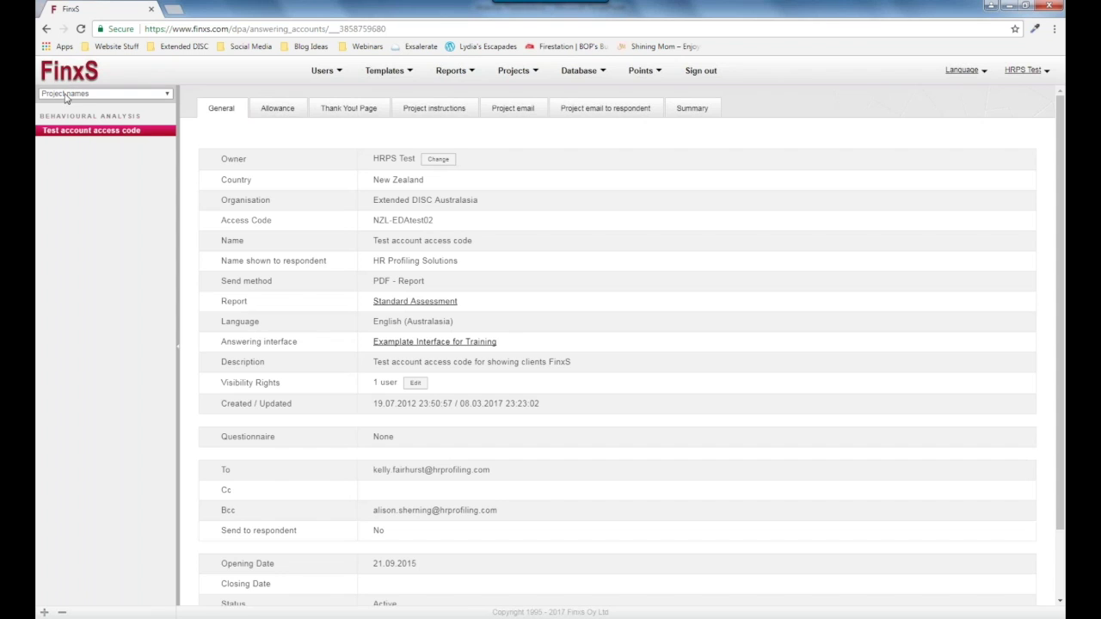
click(167, 96)
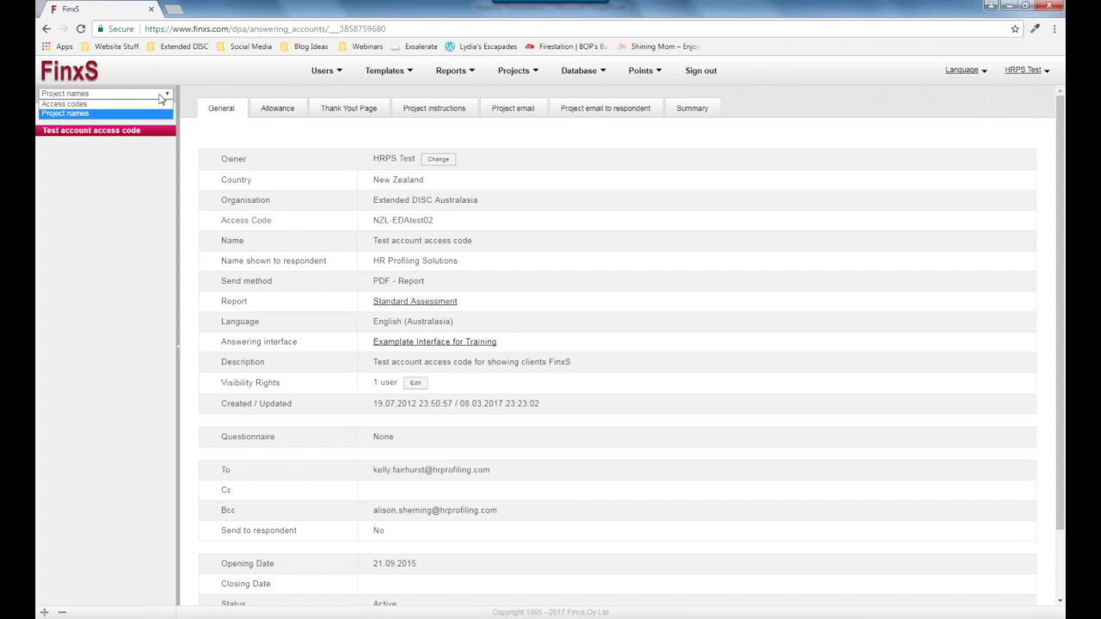
click(62, 104)
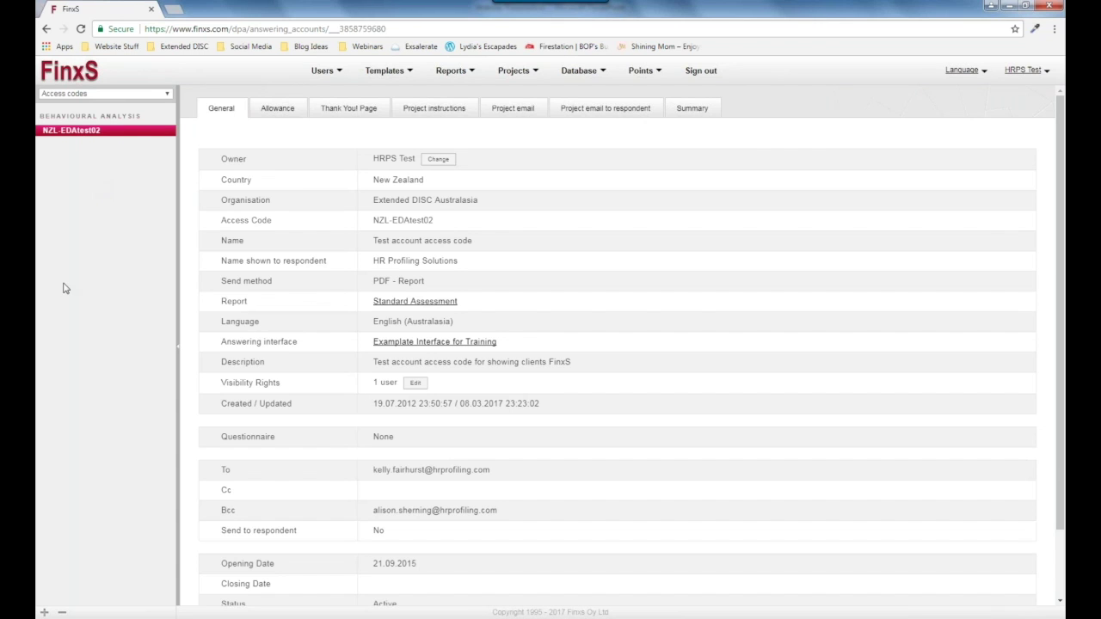
click(116, 93)
click(101, 114)
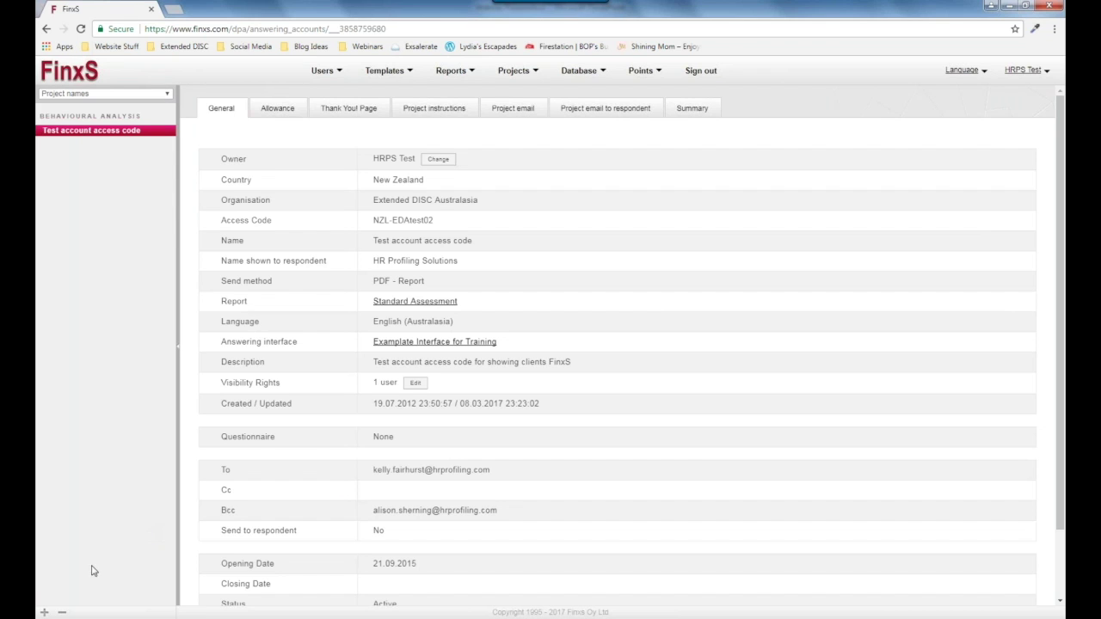
click(44, 614)
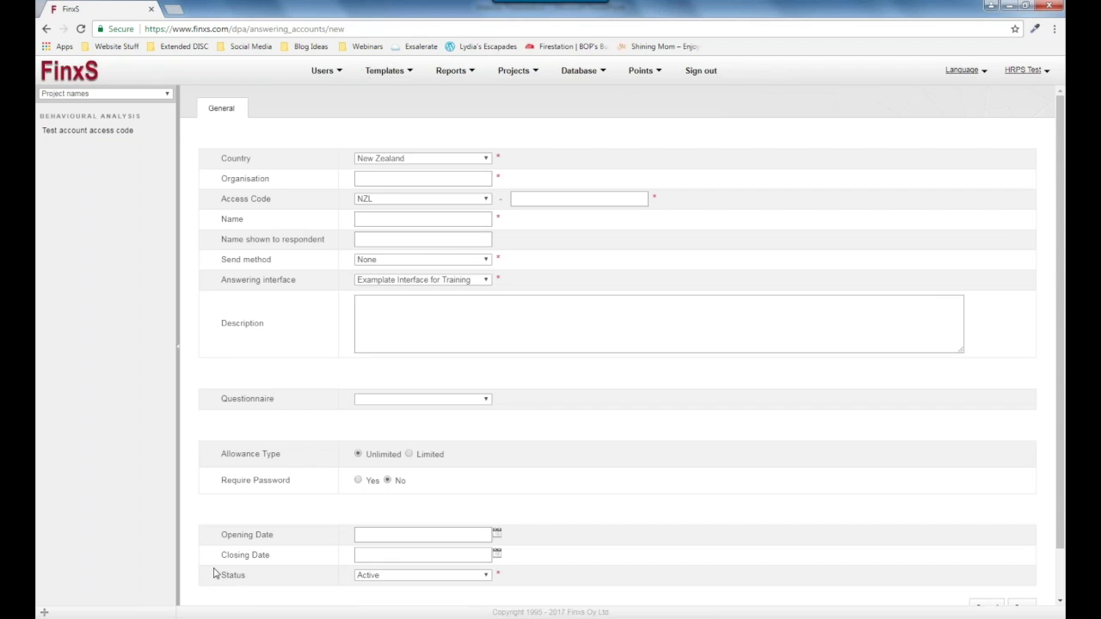
click(361, 178)
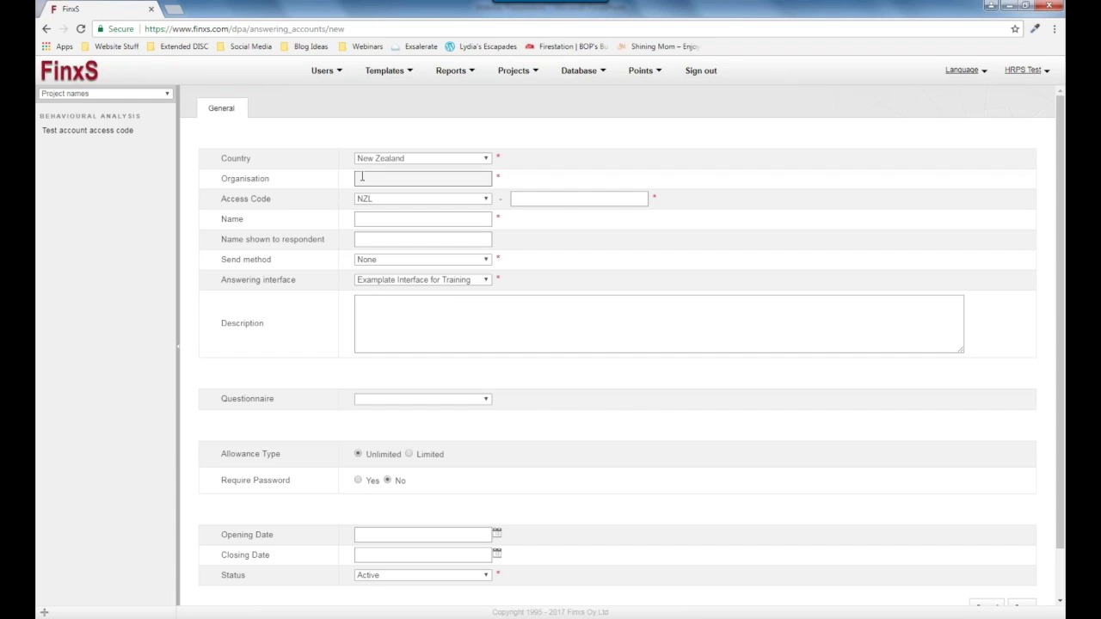
text(HRP Test)
click(517, 200)
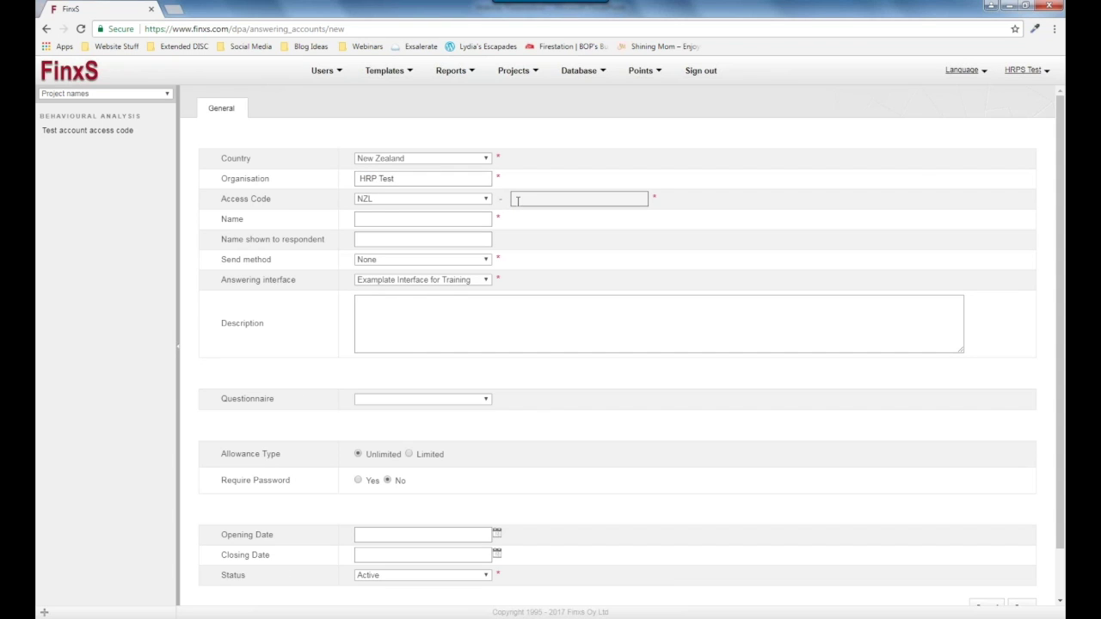
click(430, 222)
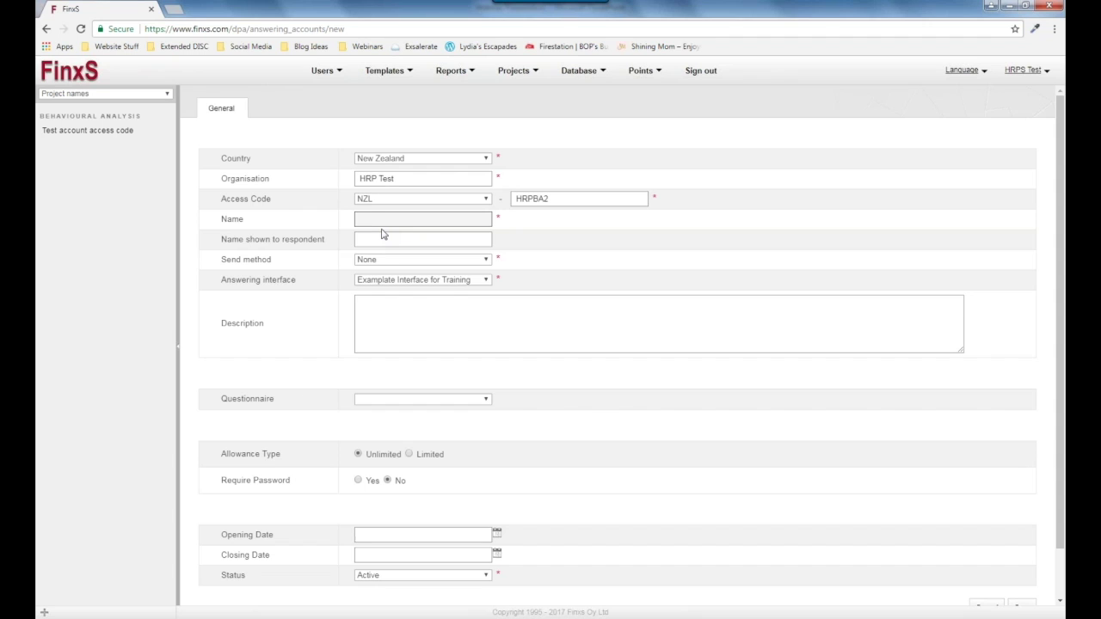
Name the code 'Test Access Code 2' and show respondents 'Behavioural Analysis Questionnaire'.
click(383, 236)
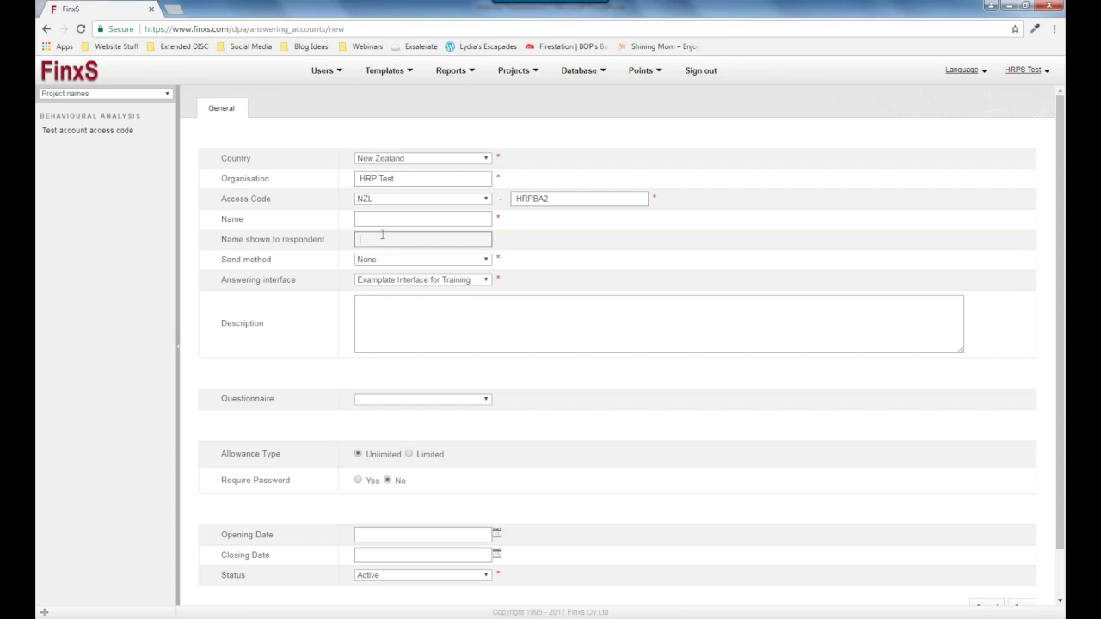
click(393, 223)
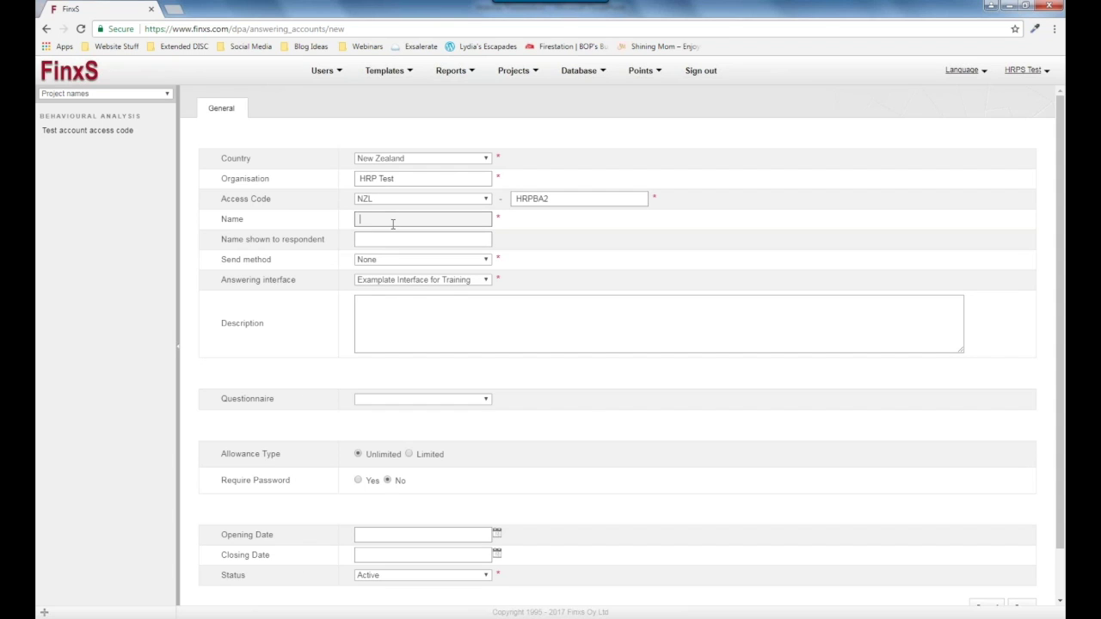
text(Test Access Code)
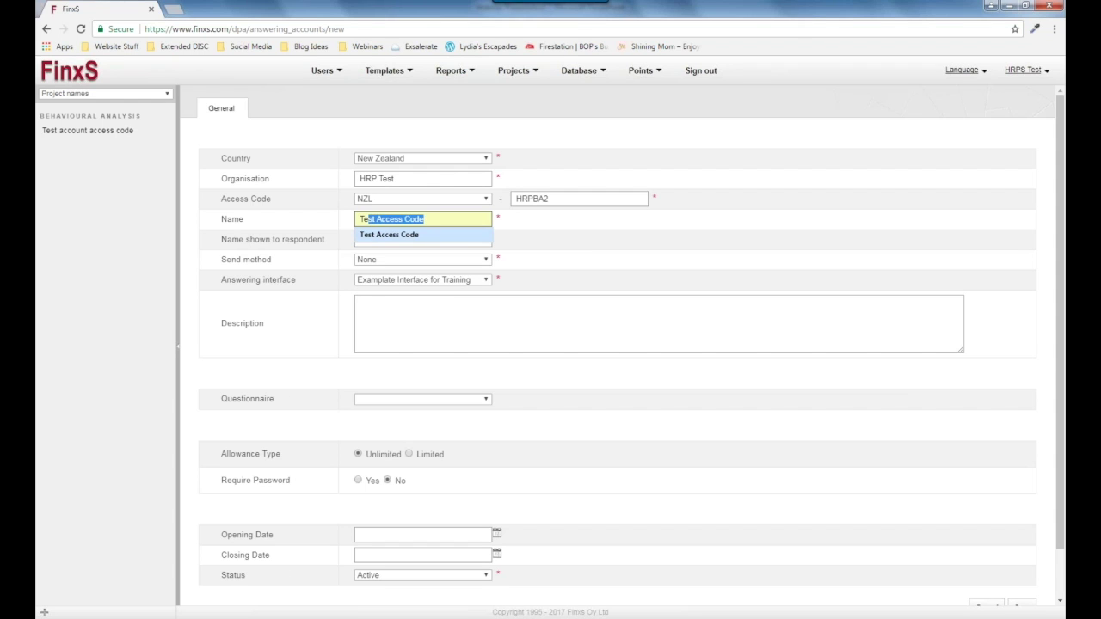
click(389, 234)
text(2)
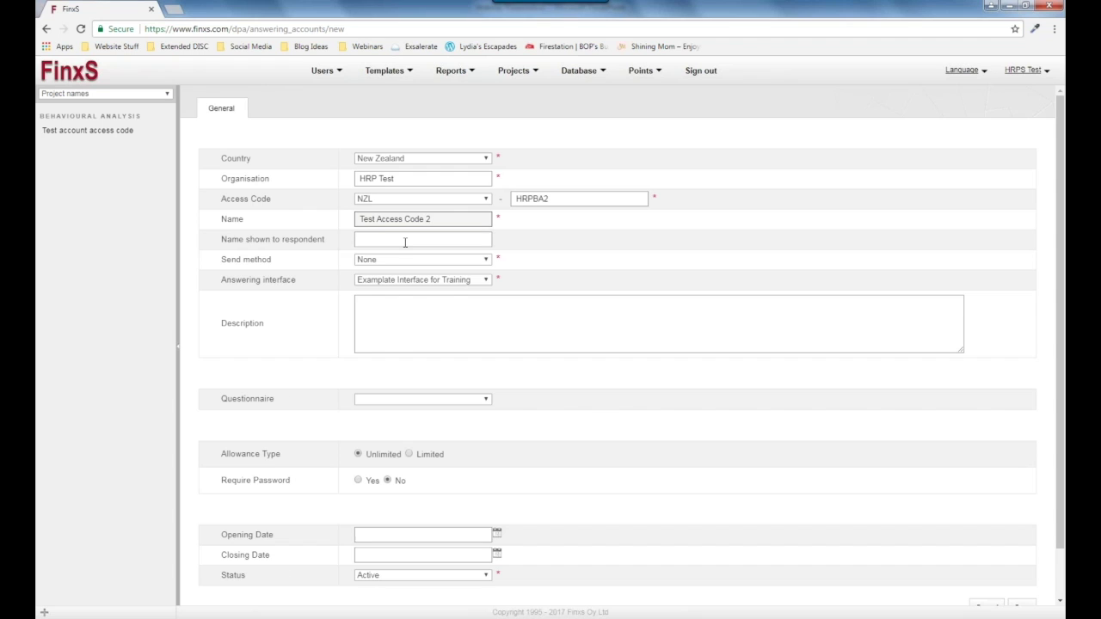
click(405, 243)
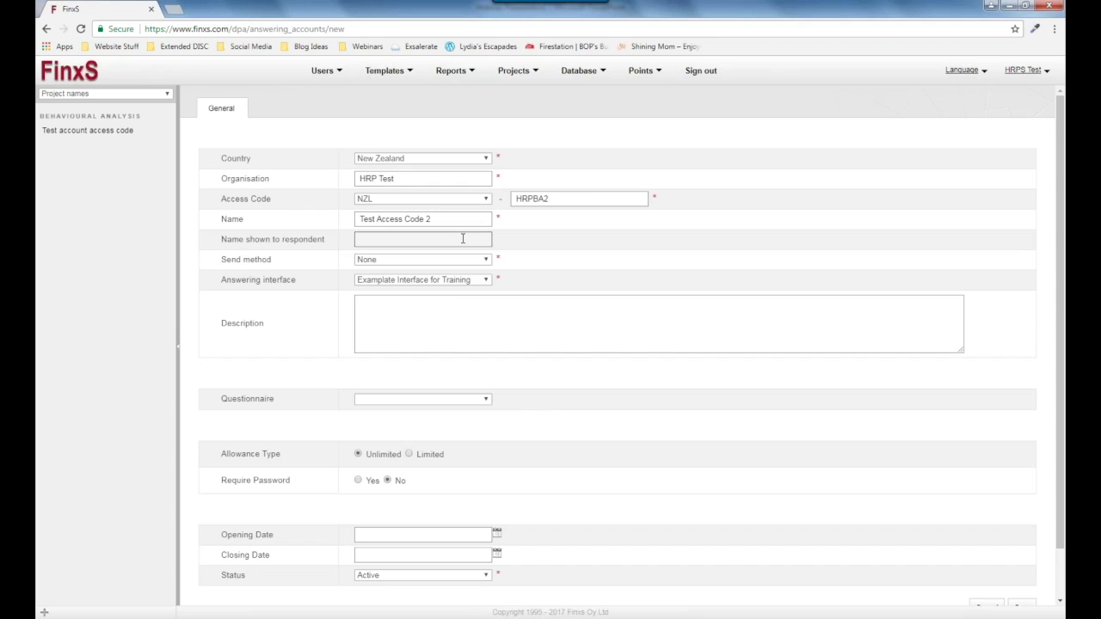
text(Be)
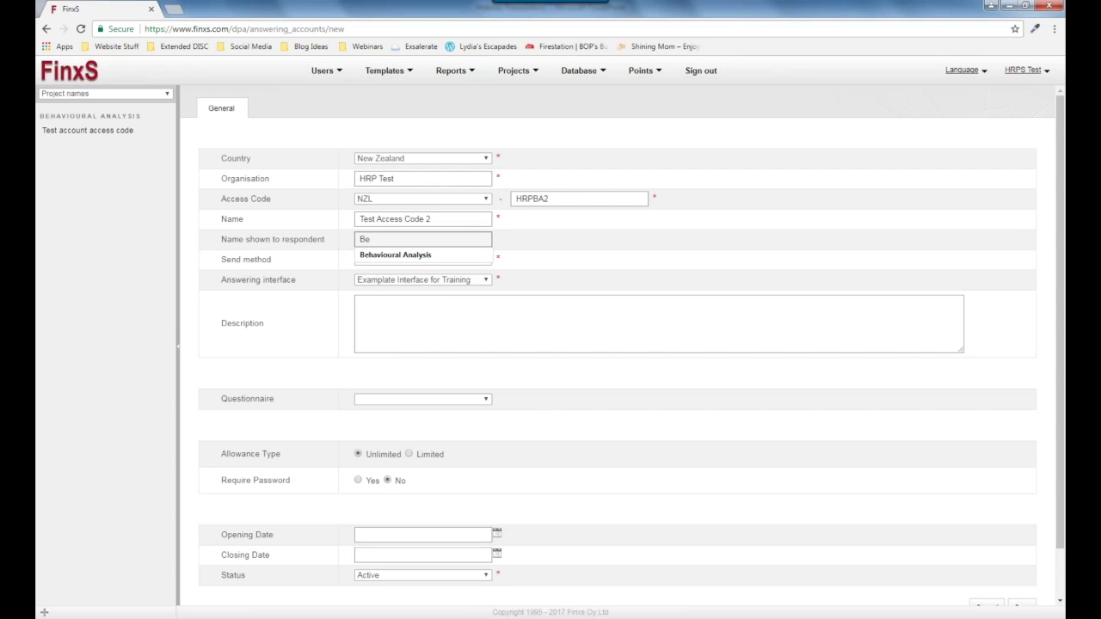
click(450, 256)
text(Questionnaire)
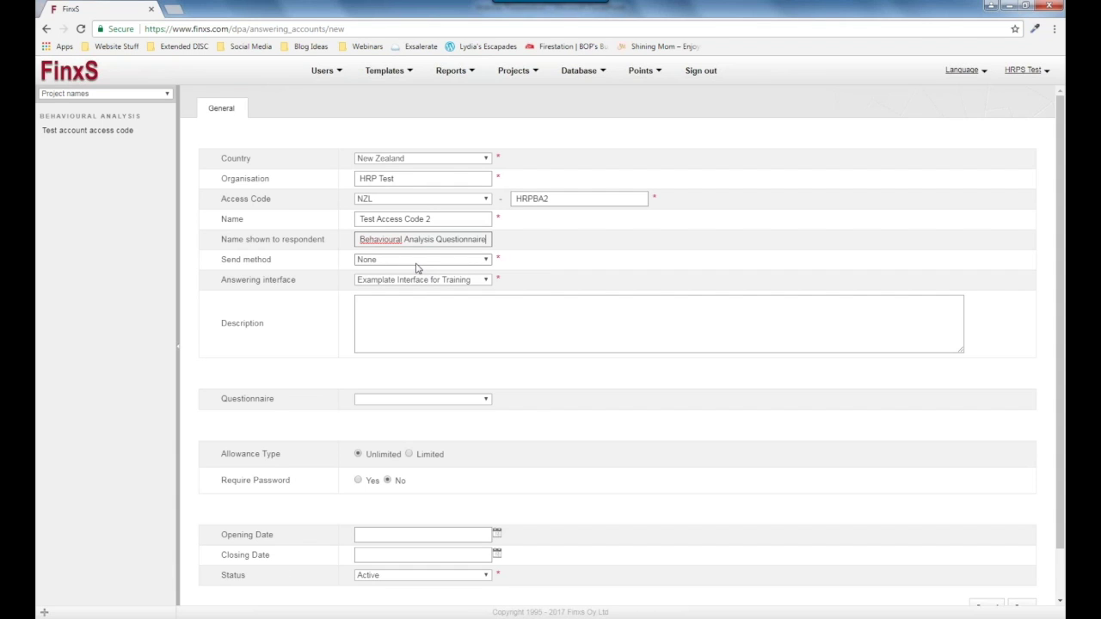
Choose Email as the access code's send method.
click(415, 263)
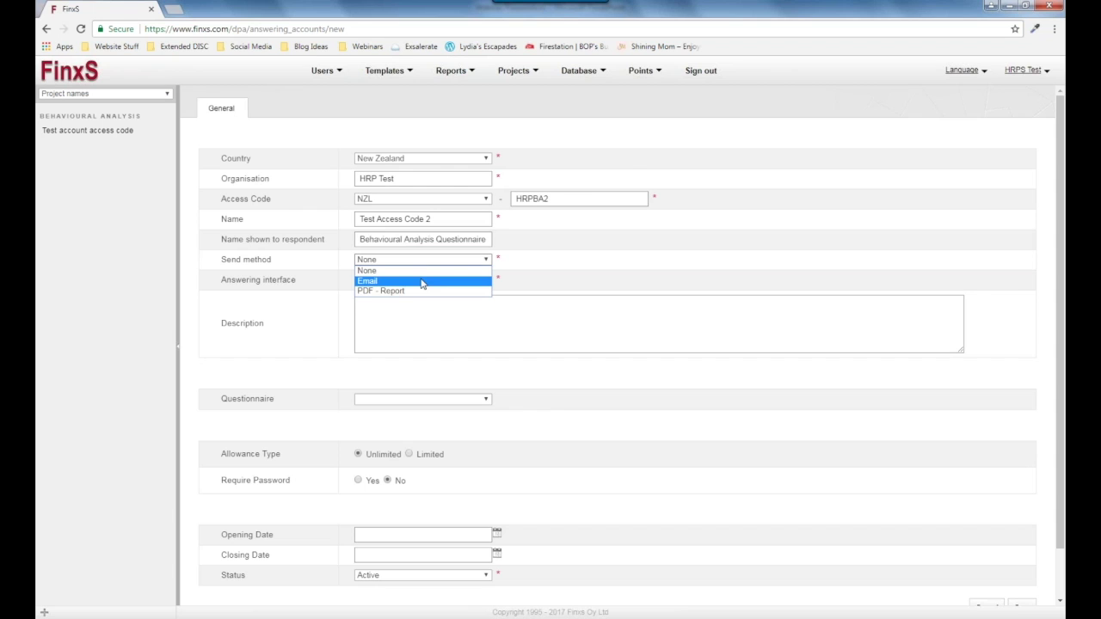
click(422, 284)
click(418, 261)
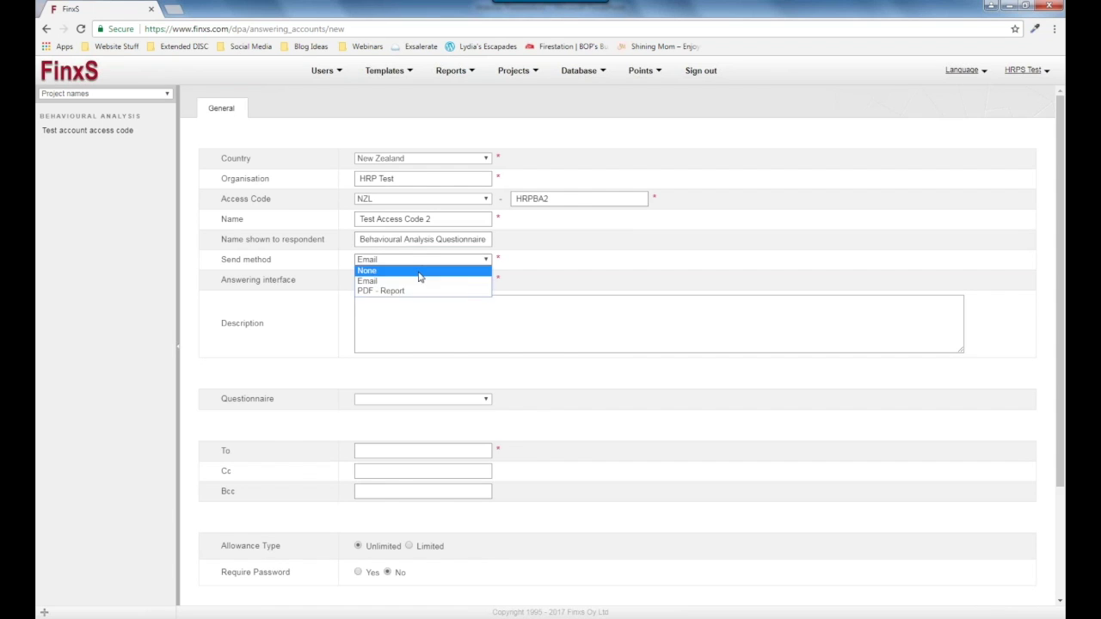
click(419, 272)
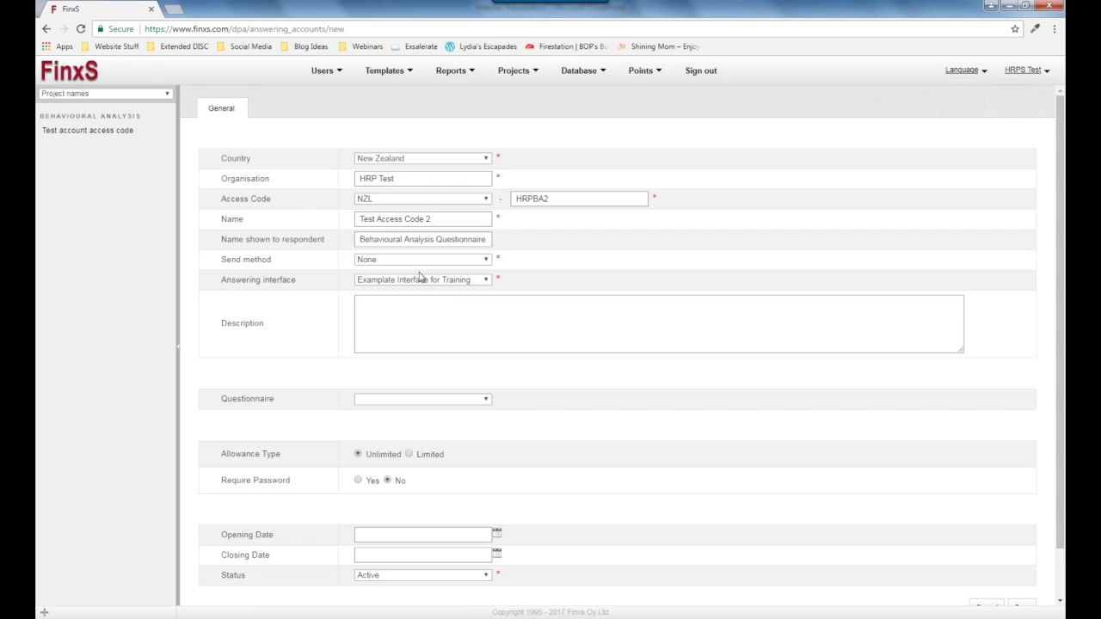
click(432, 261)
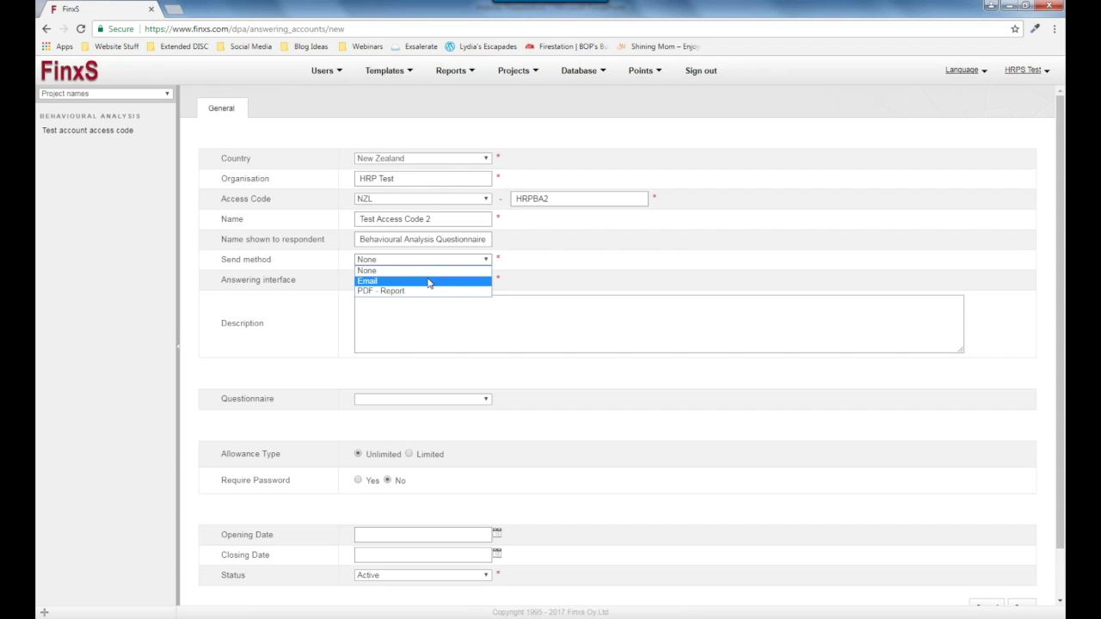
click(429, 281)
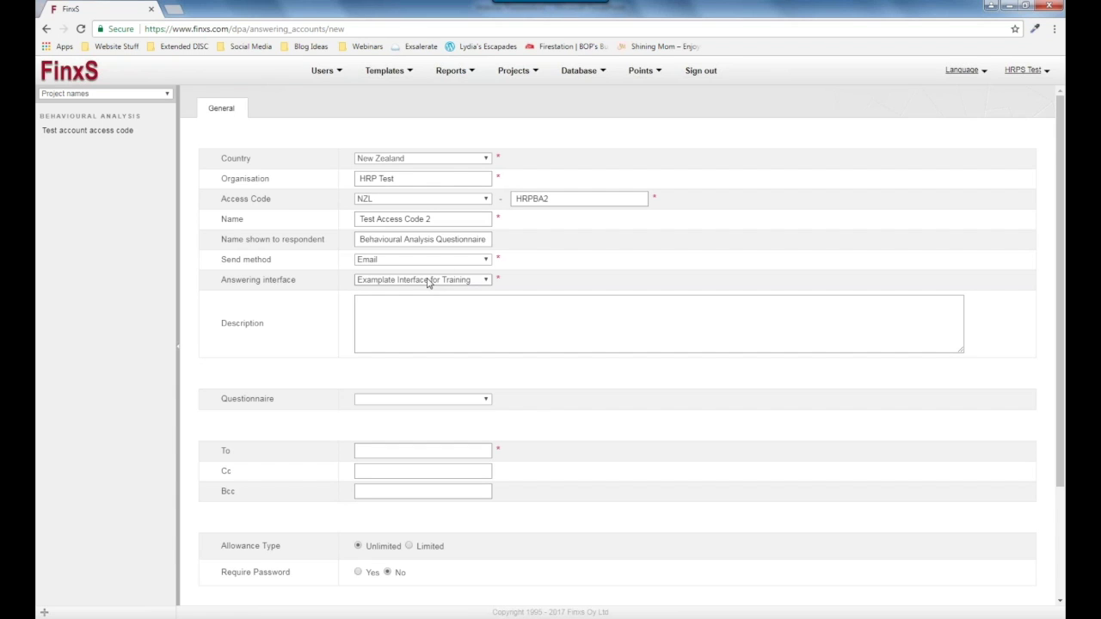
Send a PDF report of Administration Assessment in English (Australasia).
click(385, 262)
click(387, 293)
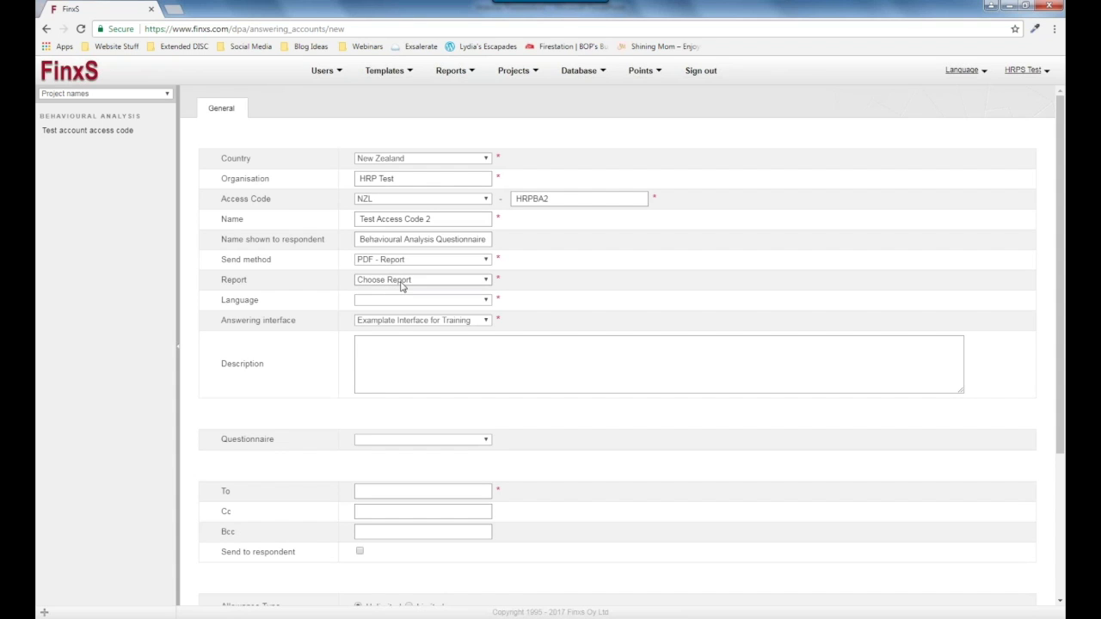
click(401, 283)
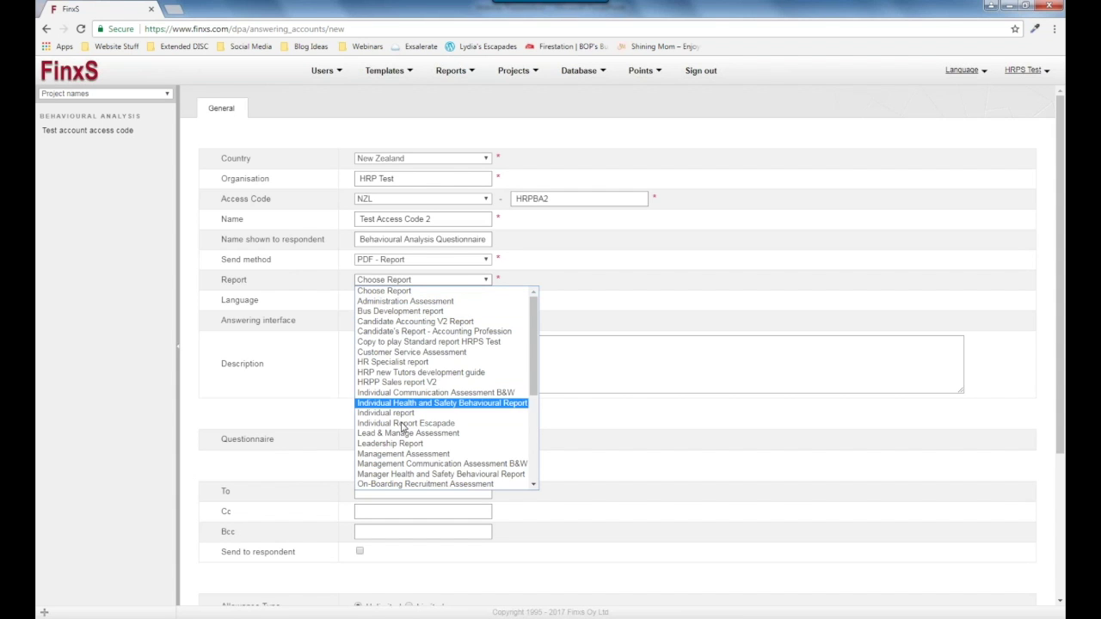
click(441, 303)
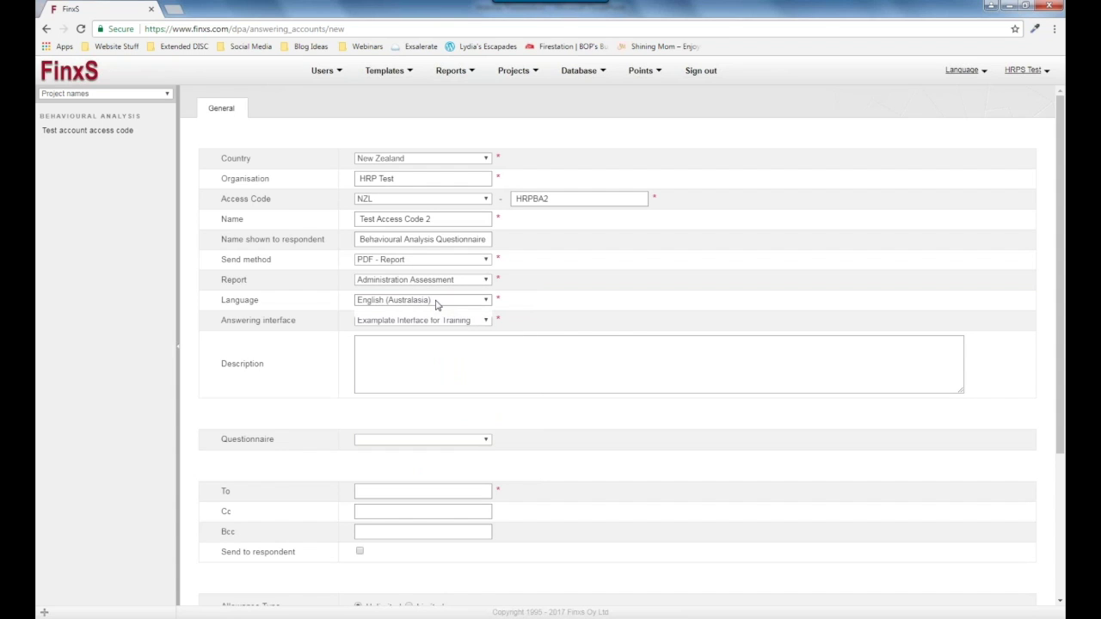
click(437, 306)
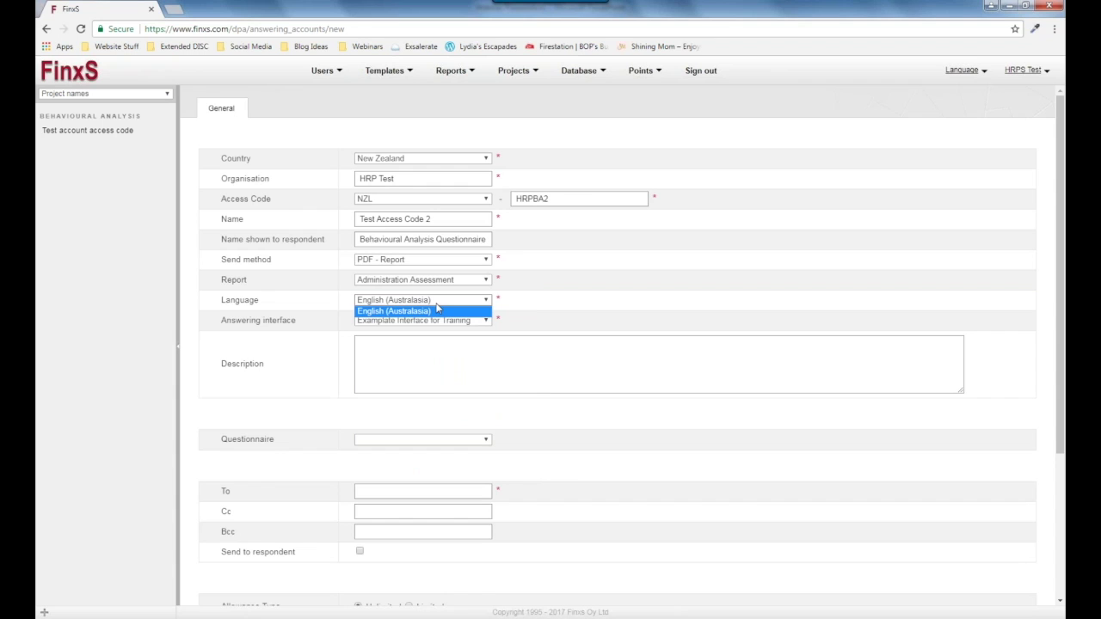
click(487, 310)
click(448, 306)
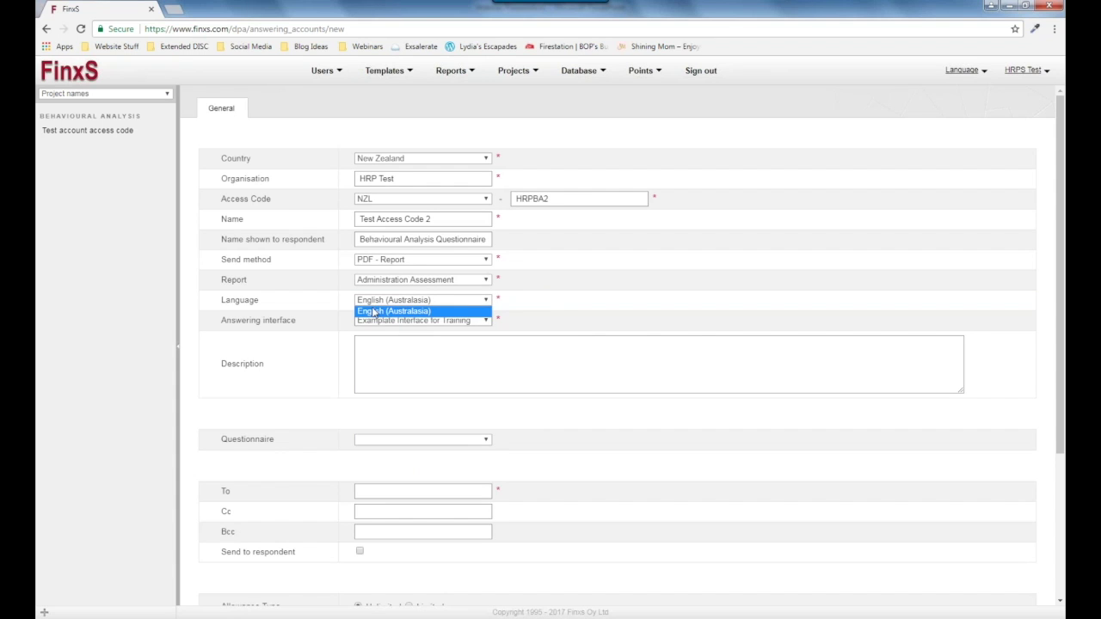
click(413, 313)
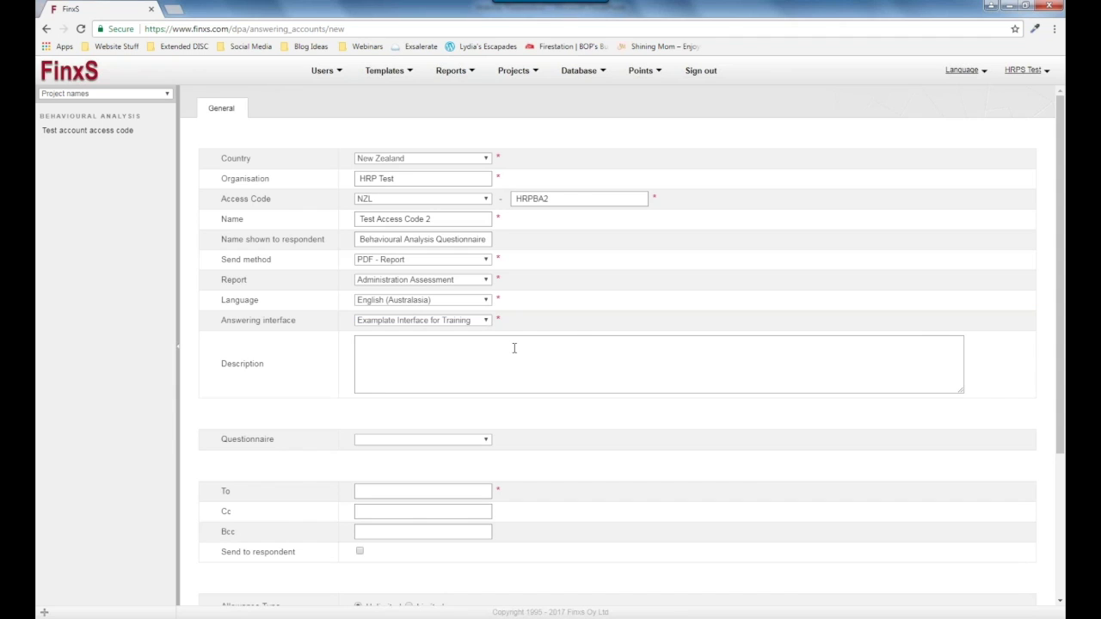
click(473, 351)
Keep 'Examplate Interface for Training' as the interface and enter the description 'Set up for test'.
click(383, 321)
click(385, 334)
text(Test)
key(BackSpace)
key(BackSpace)
key(BackSpace)
text(Set up for test.)
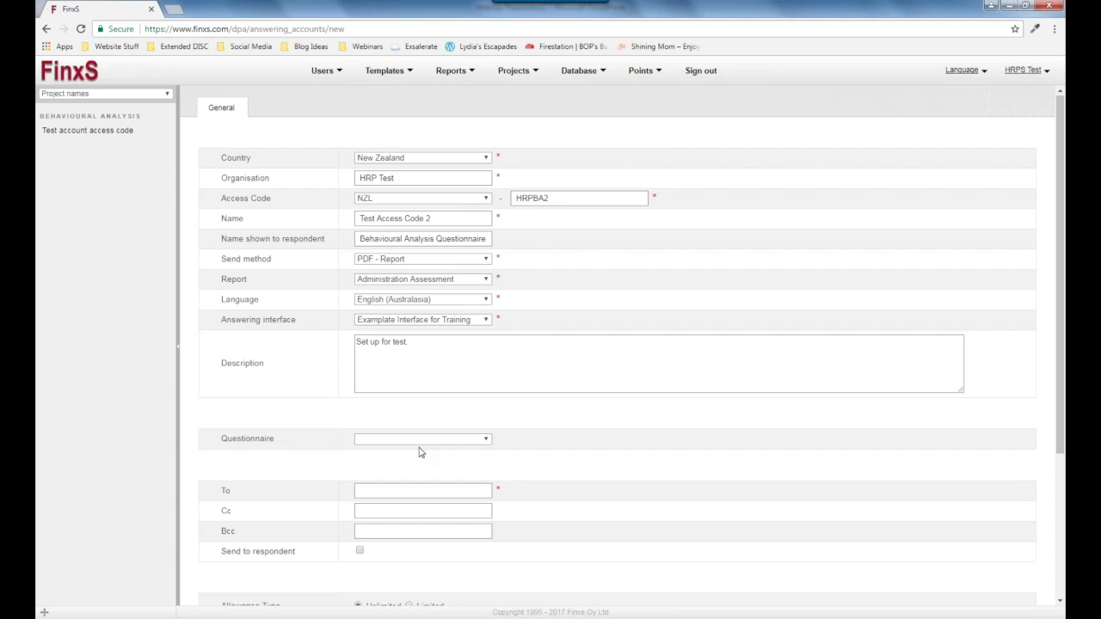
scroll(421, 452, down, 2)
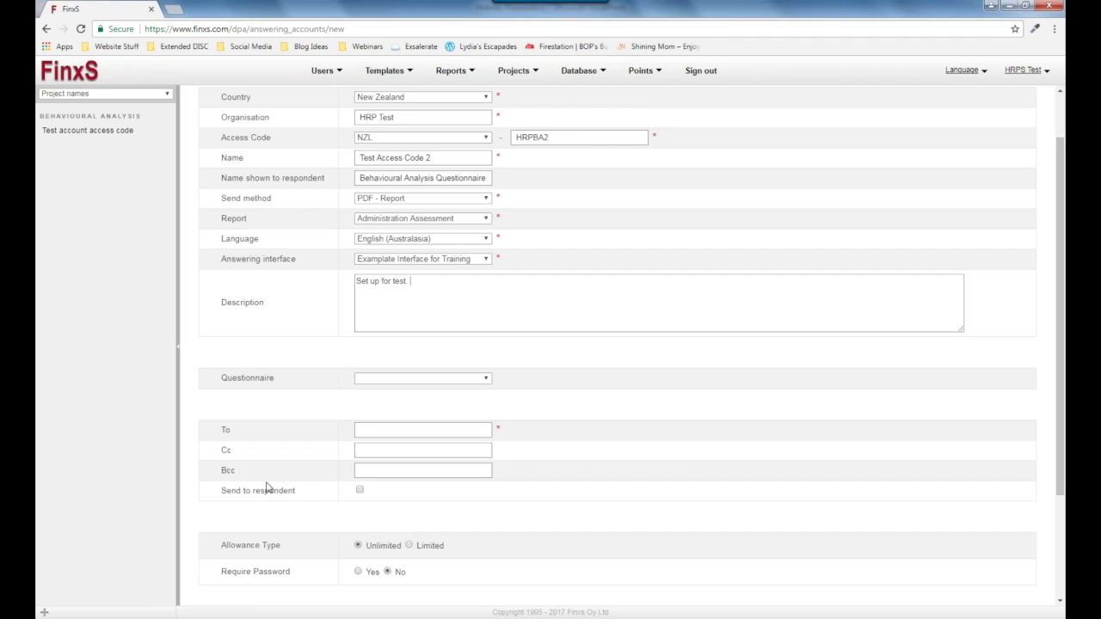
Enter the recipient's e-mail address in the To field using the autocomplete suggestion.
click(372, 436)
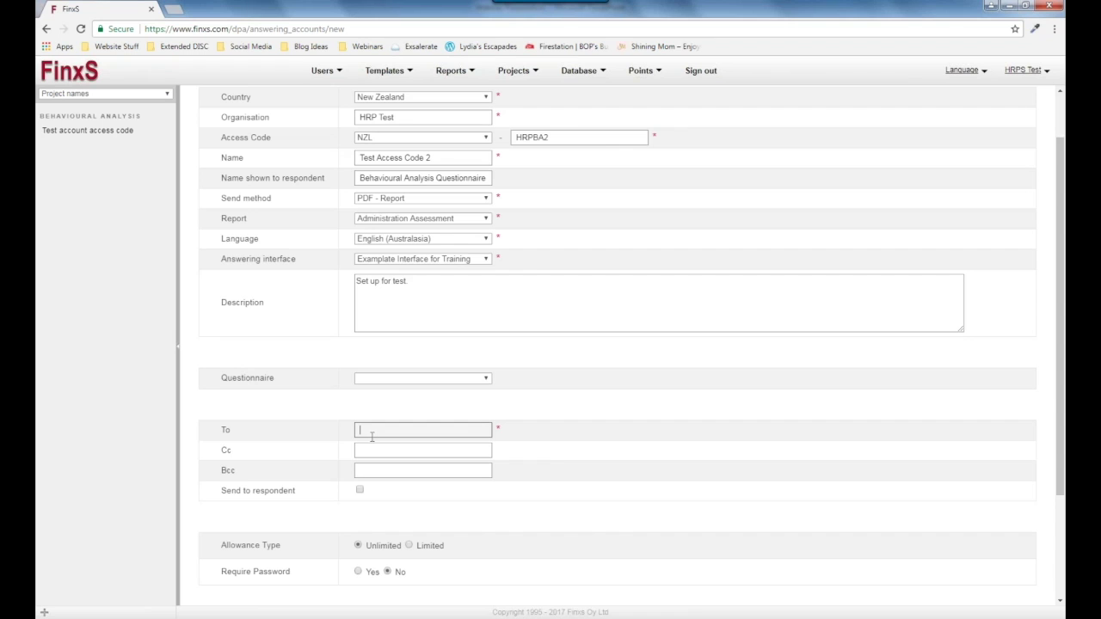
text(courtney.)
click(383, 446)
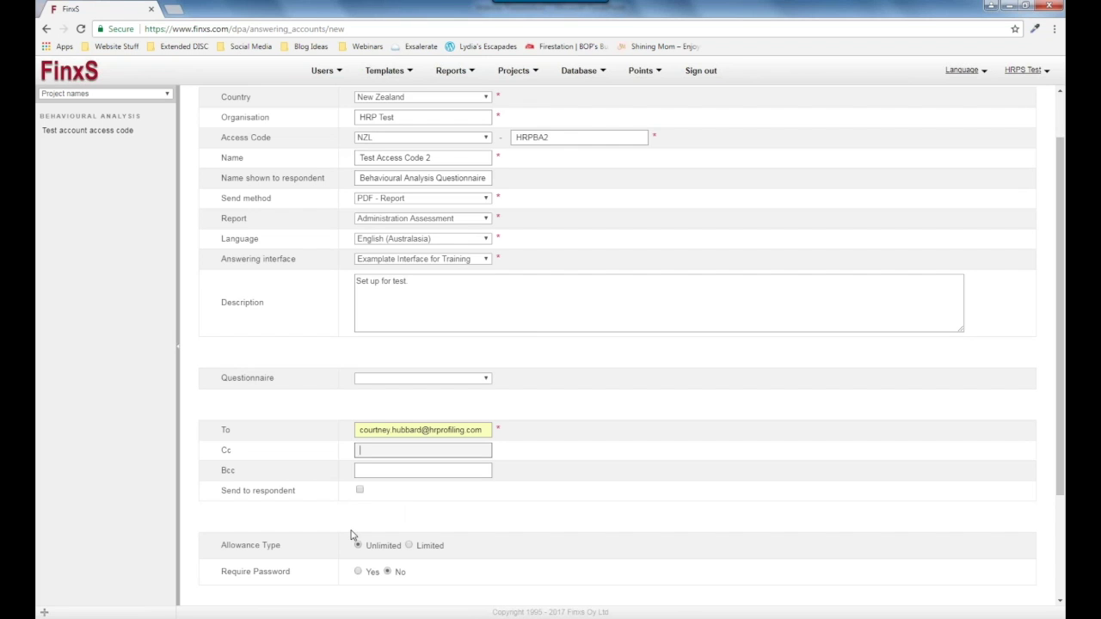
scroll(398, 549, down, 1)
scroll(397, 549, down, 1)
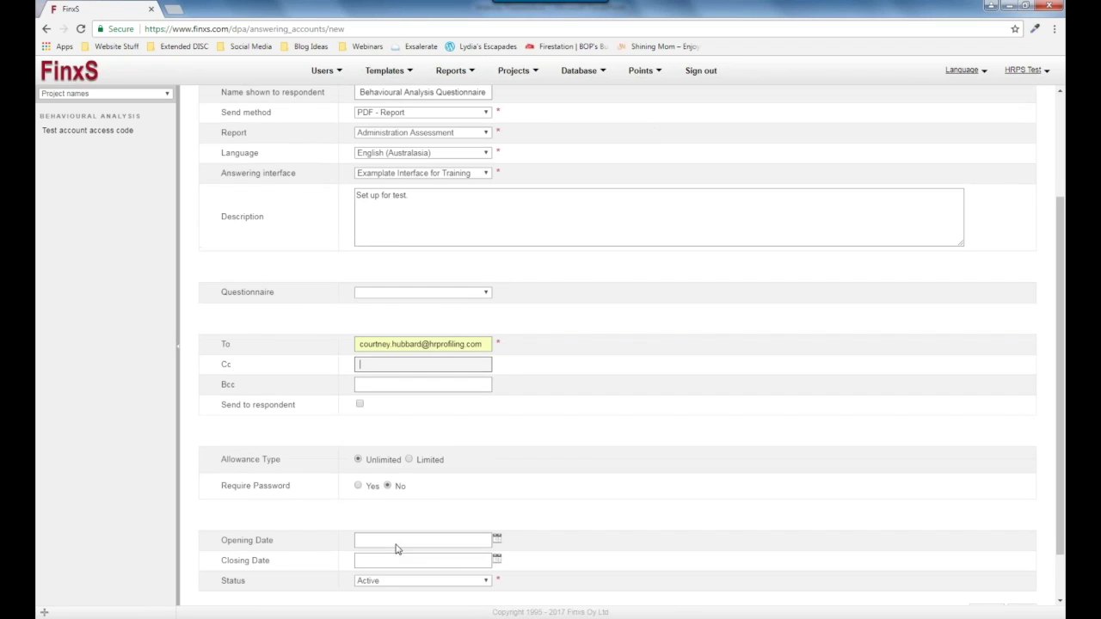
click(410, 454)
key(BackSpace)
text(15)
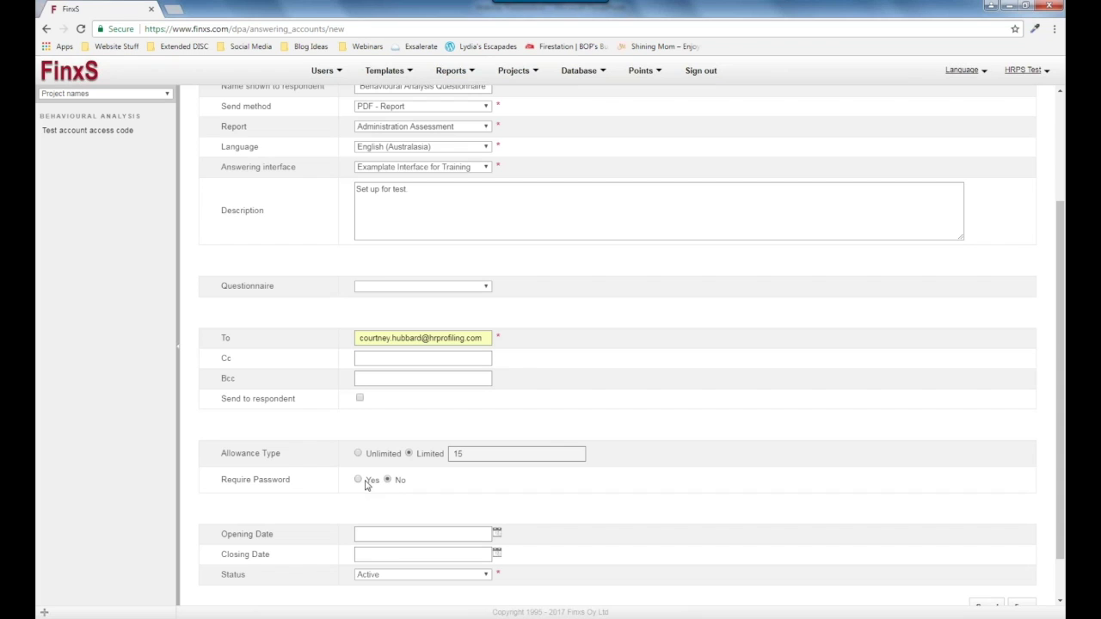
click(374, 456)
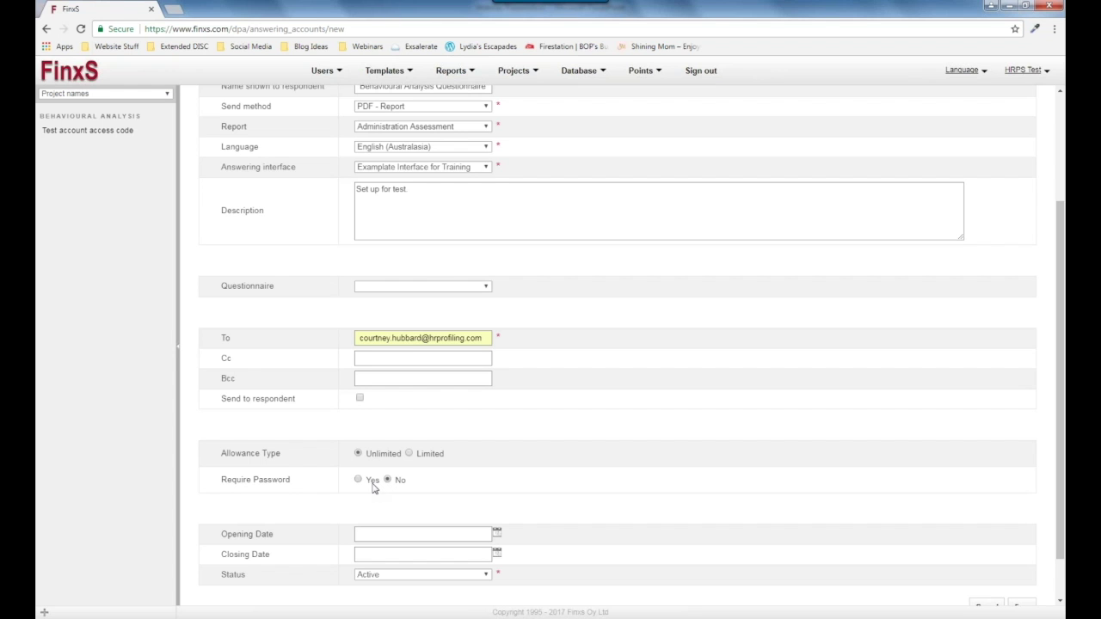
click(372, 484)
scroll(375, 488, down, 1)
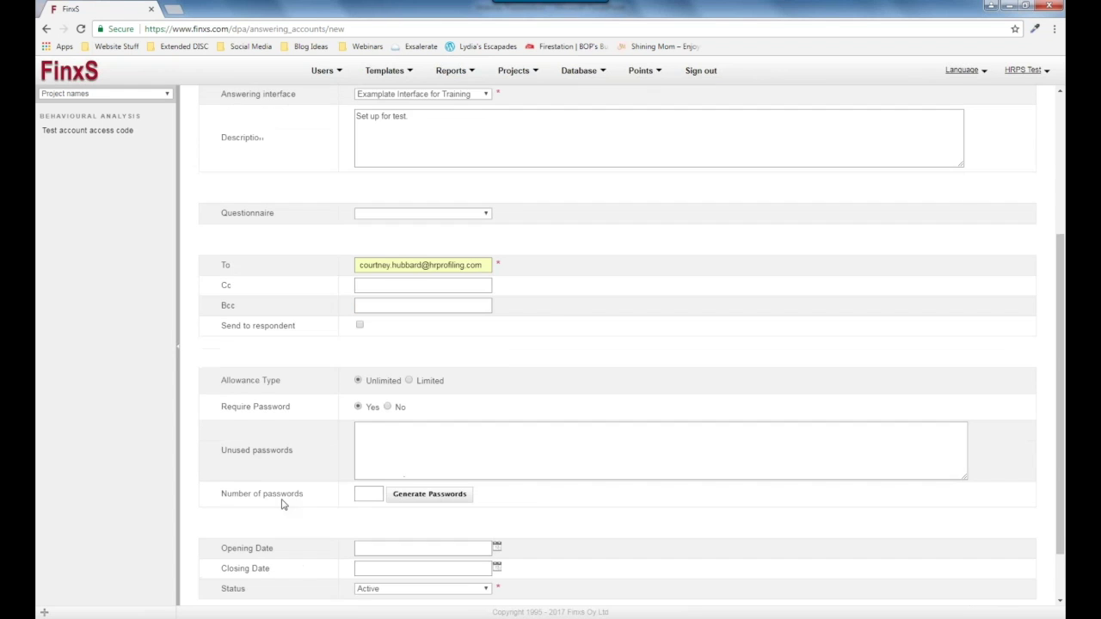
click(376, 491)
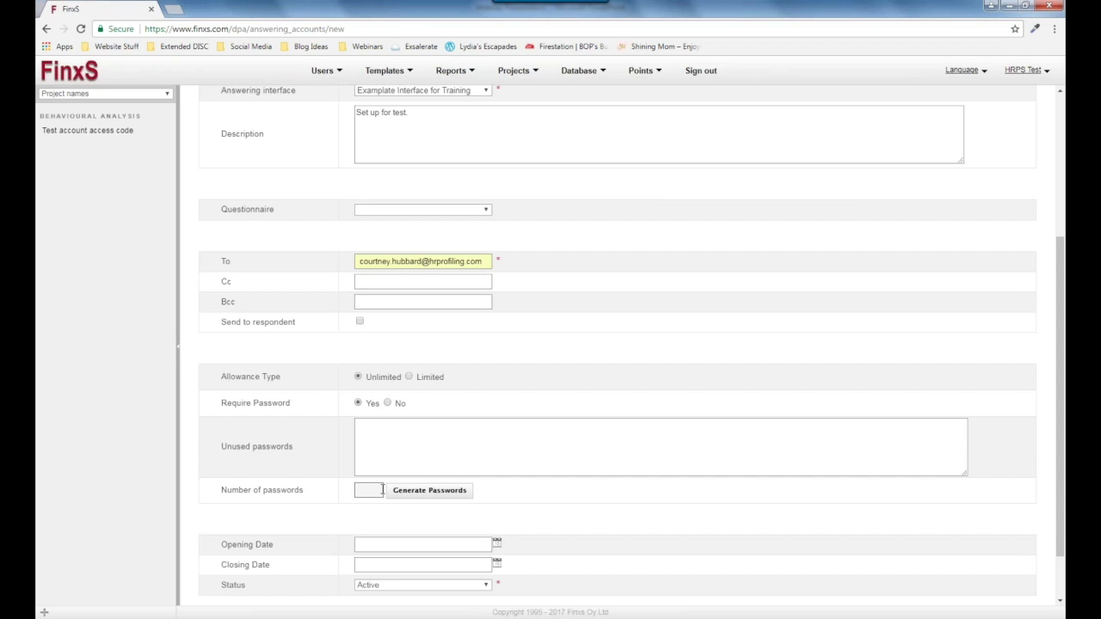
text(20)
click(406, 490)
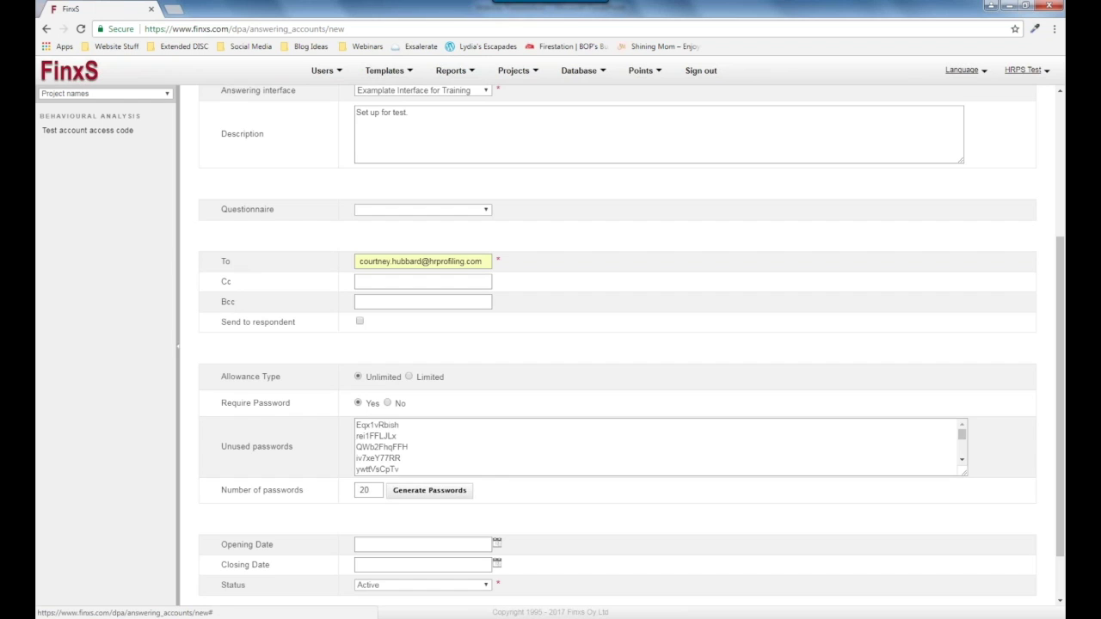
scroll(387, 401, down, 2)
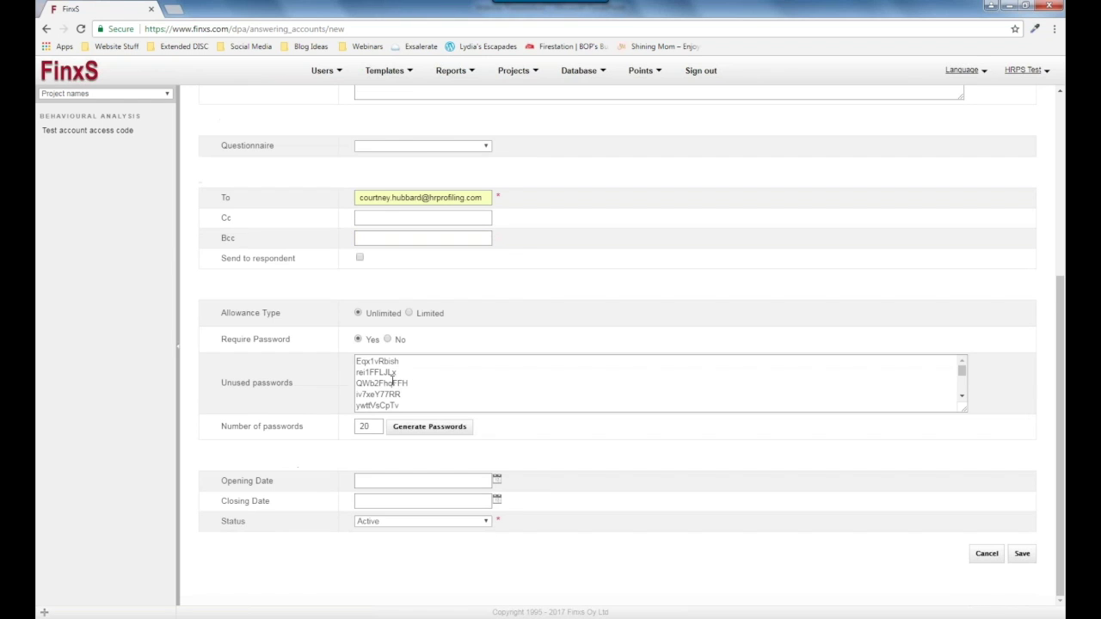
mouse_move(961, 372)
mouse_down()
mouse_move(964, 387)
mouse_move(968, 373)
mouse_up()
click(420, 402)
click(388, 340)
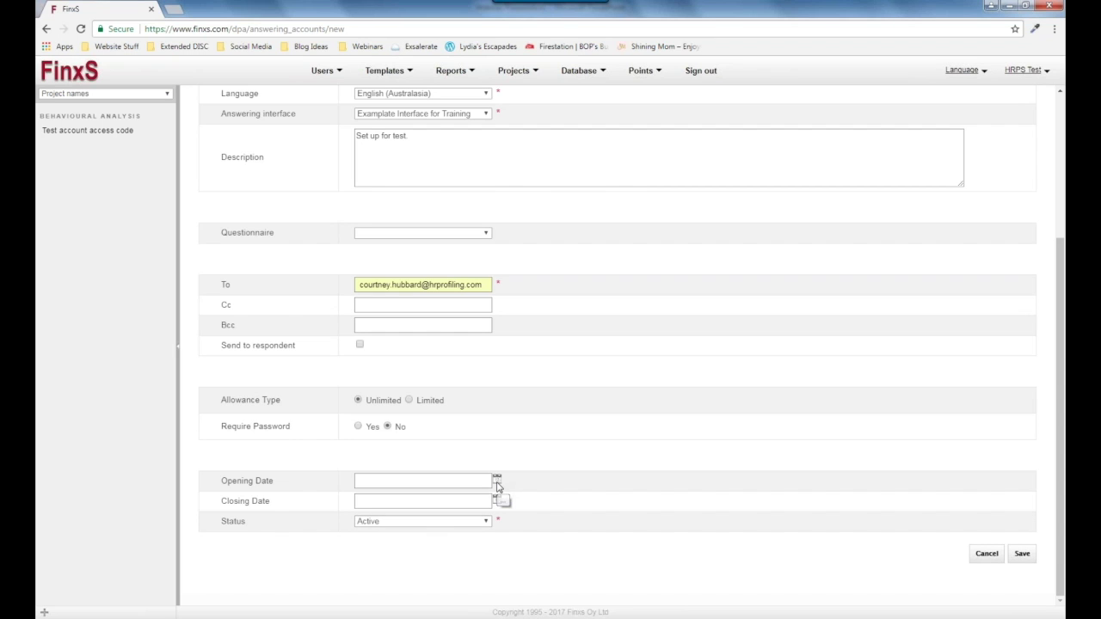
click(497, 482)
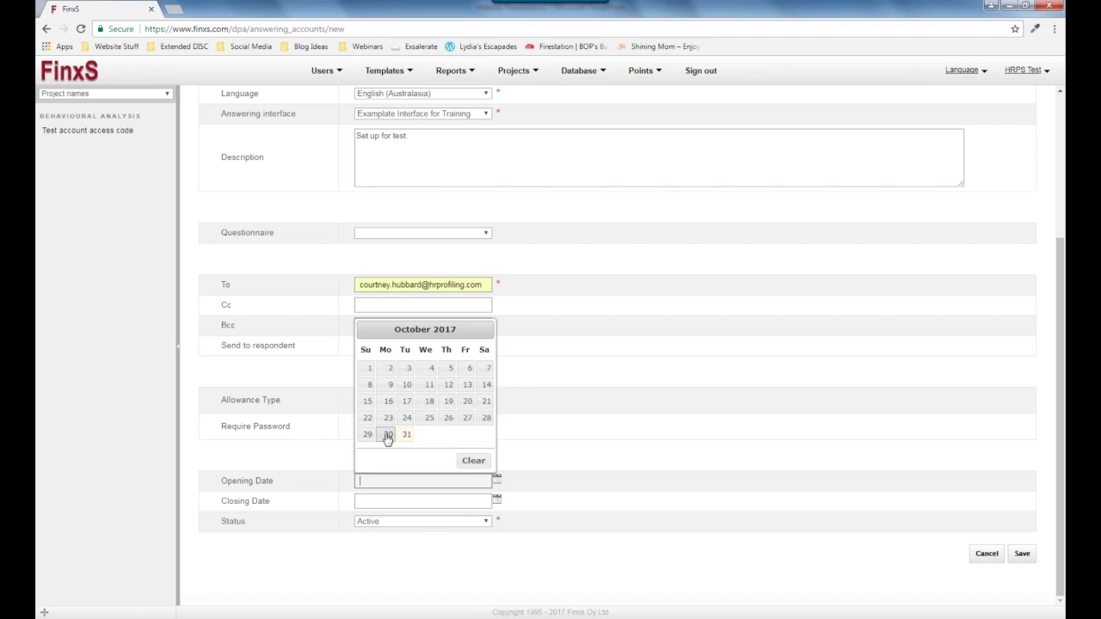
click(388, 436)
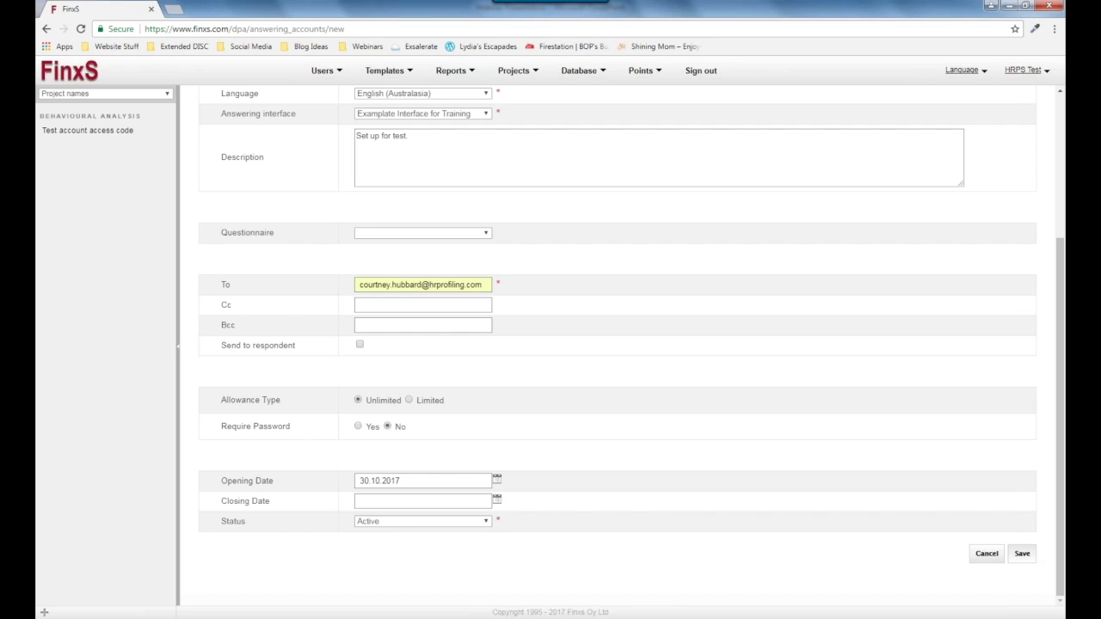
click(1022, 553)
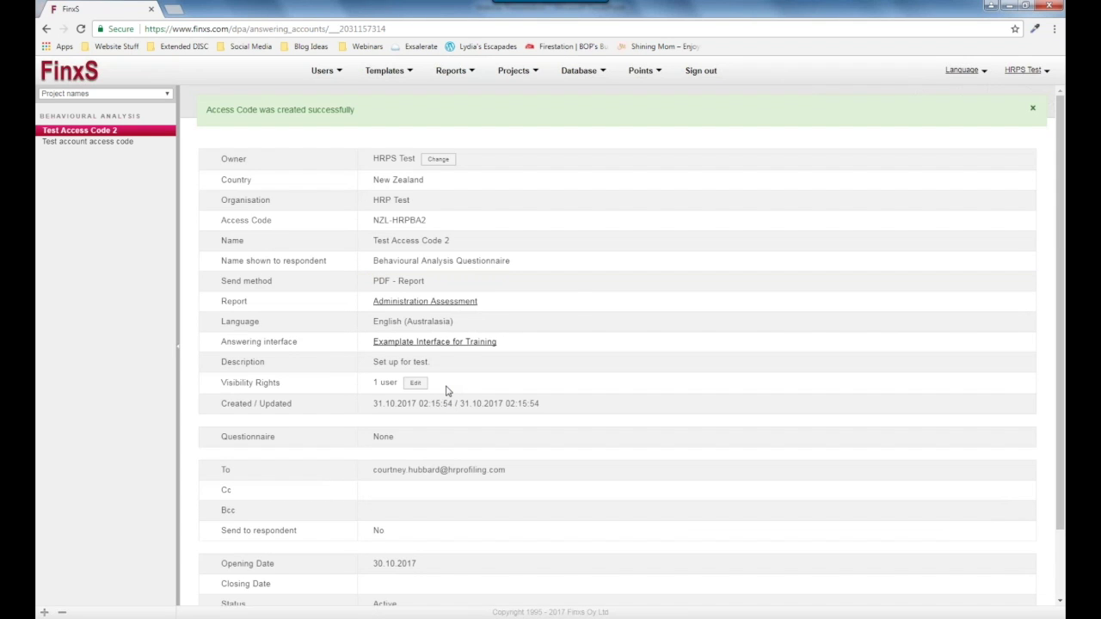
Reopen the saved Test Access Code 2 in its edit form from the bottom of the page.
scroll(693, 262, down, 1)
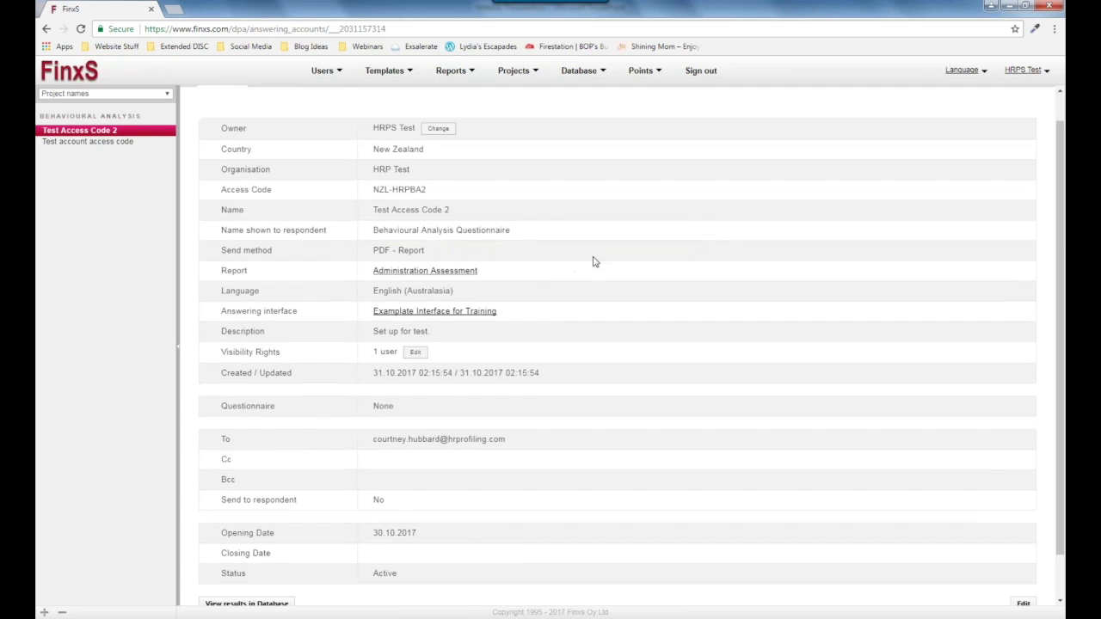
scroll(553, 259, down, 1)
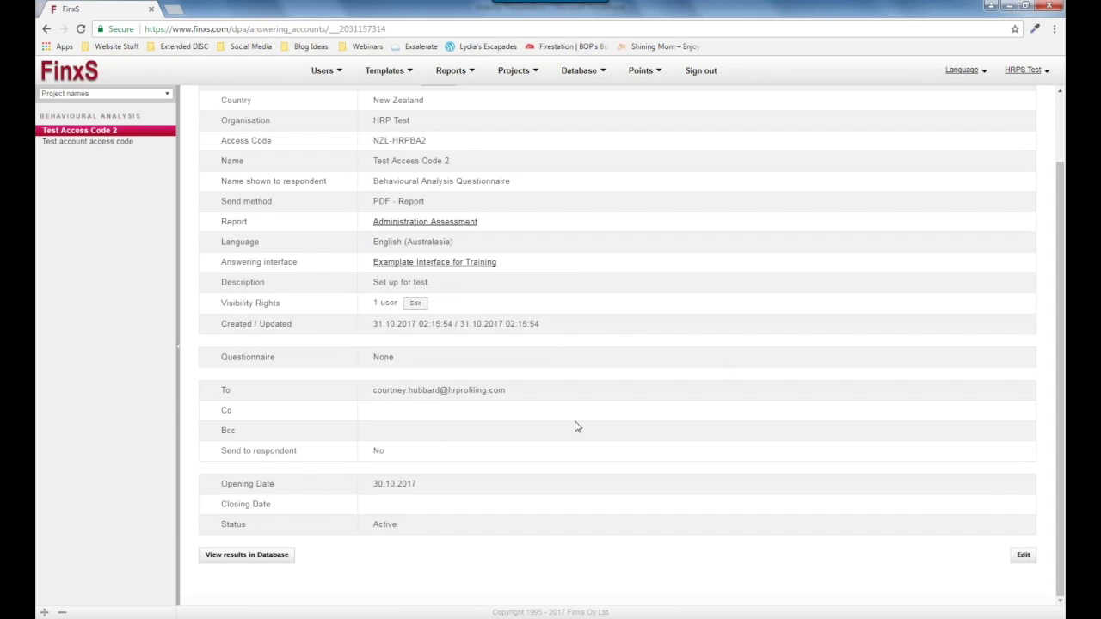
click(1024, 557)
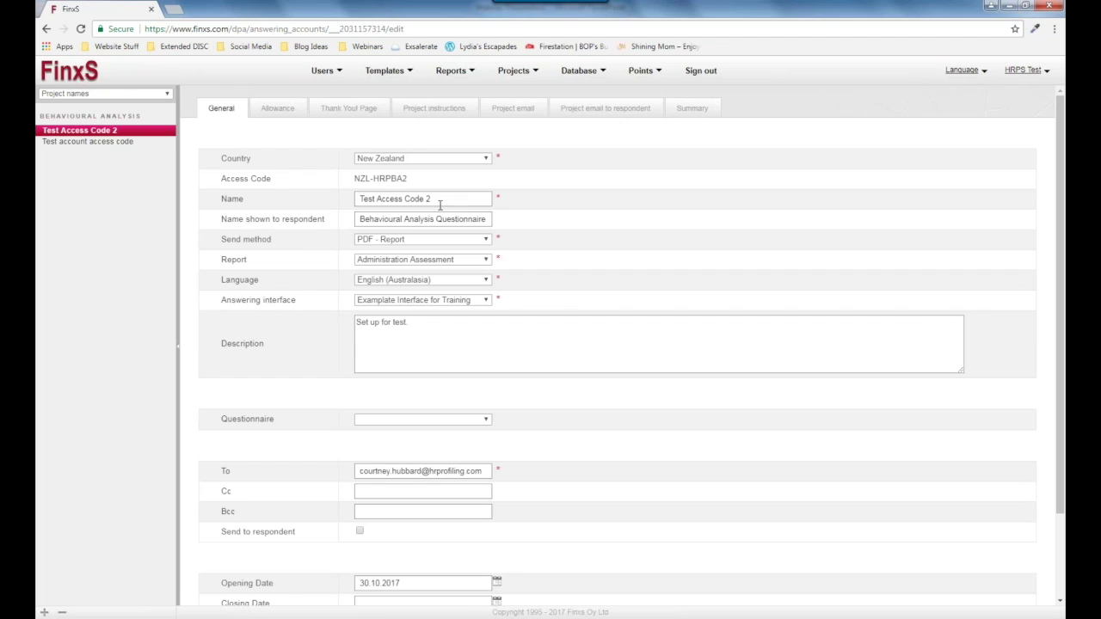
Keep PDF - Report as the send method and change the report to Standard Assessment.
drag(436, 203, 356, 200)
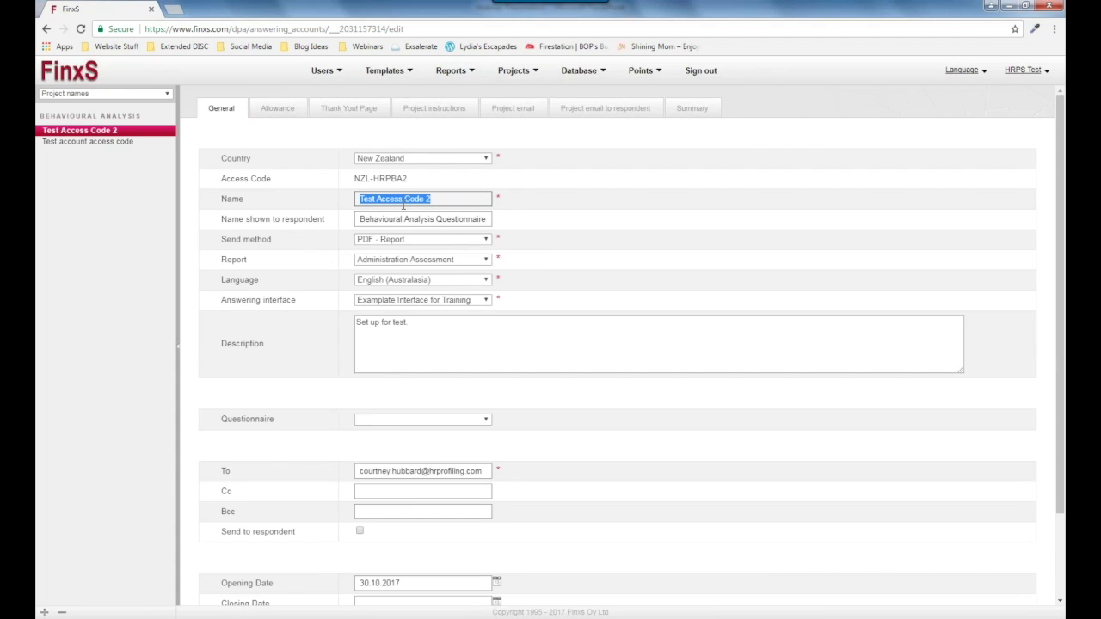
click(450, 239)
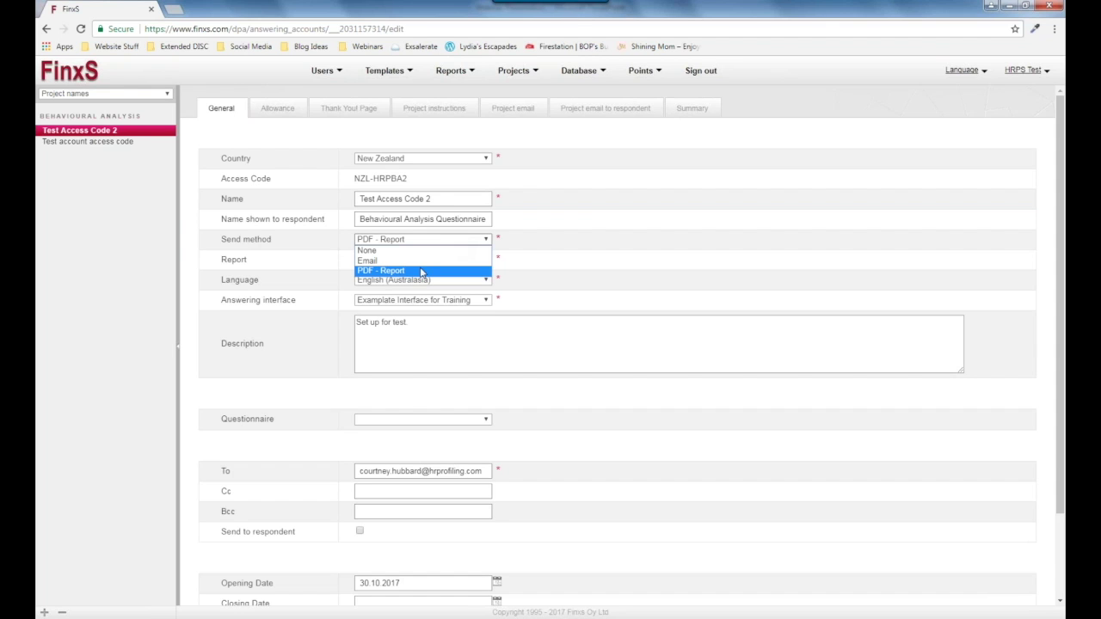
click(563, 252)
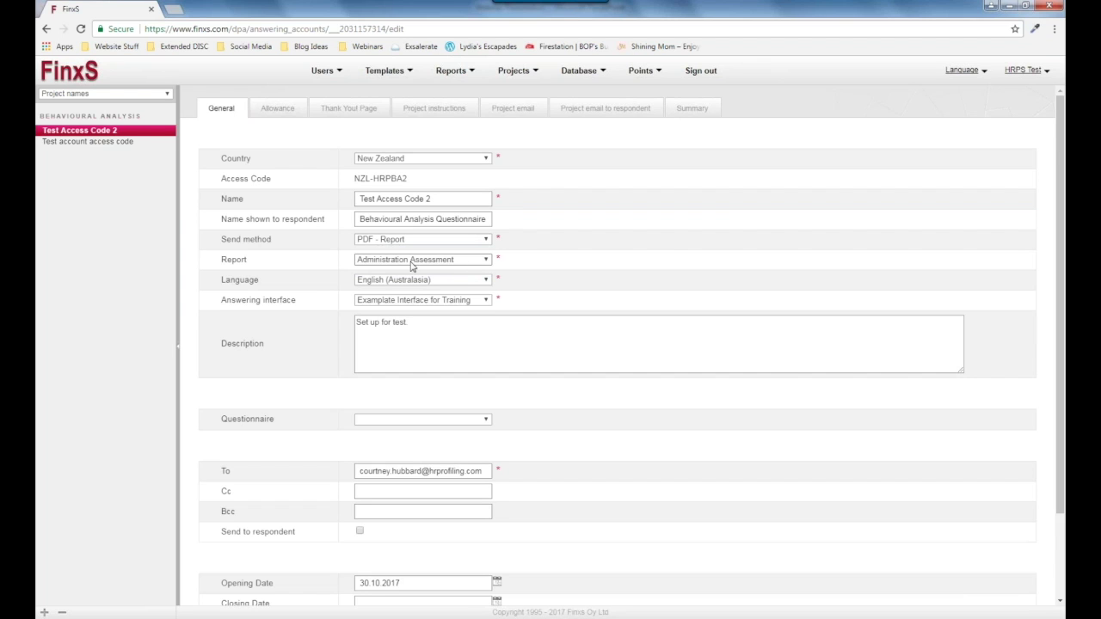
click(473, 260)
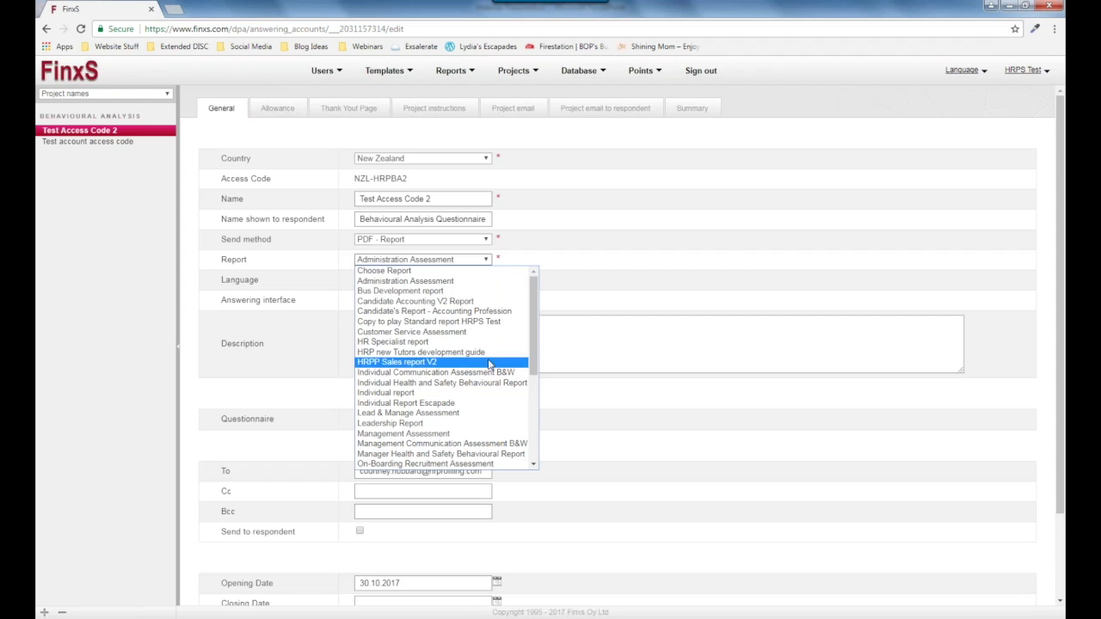
scroll(488, 419, down, 1)
scroll(488, 419, down, 3)
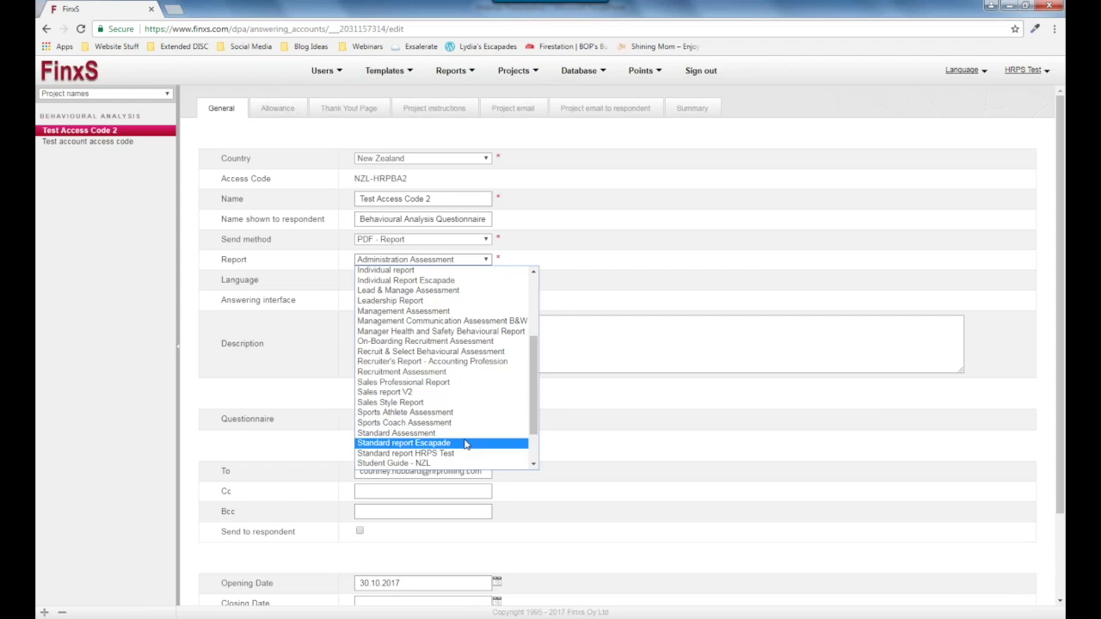
click(491, 442)
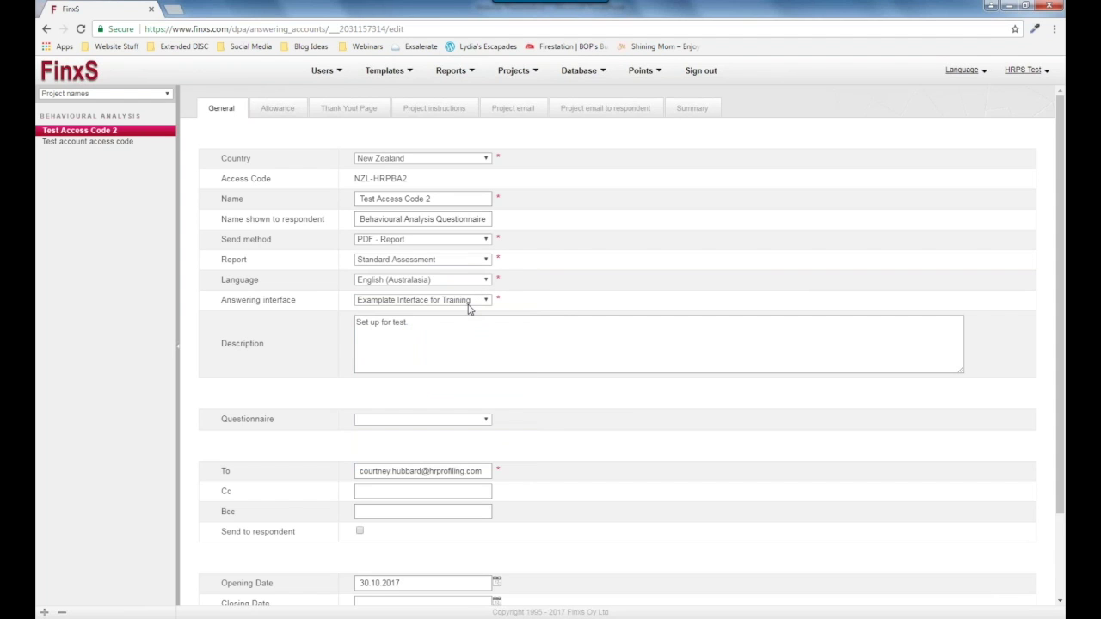
Leave the Questionnaire blank instead of Employee Engagement LS Survey and save the changes.
click(422, 419)
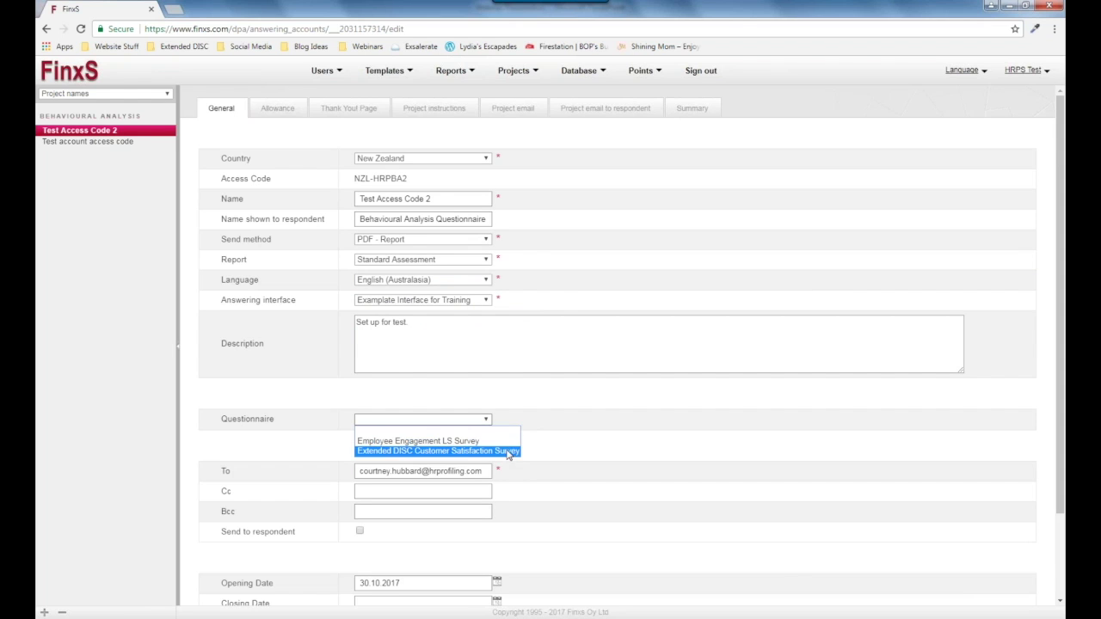
click(506, 440)
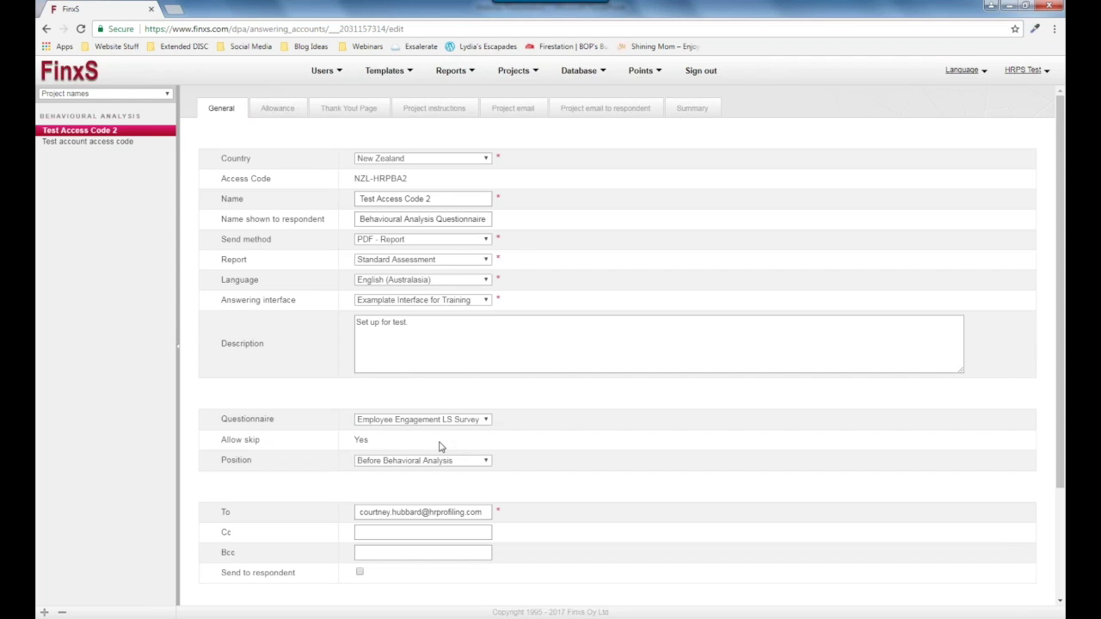
scroll(439, 446, down, 3)
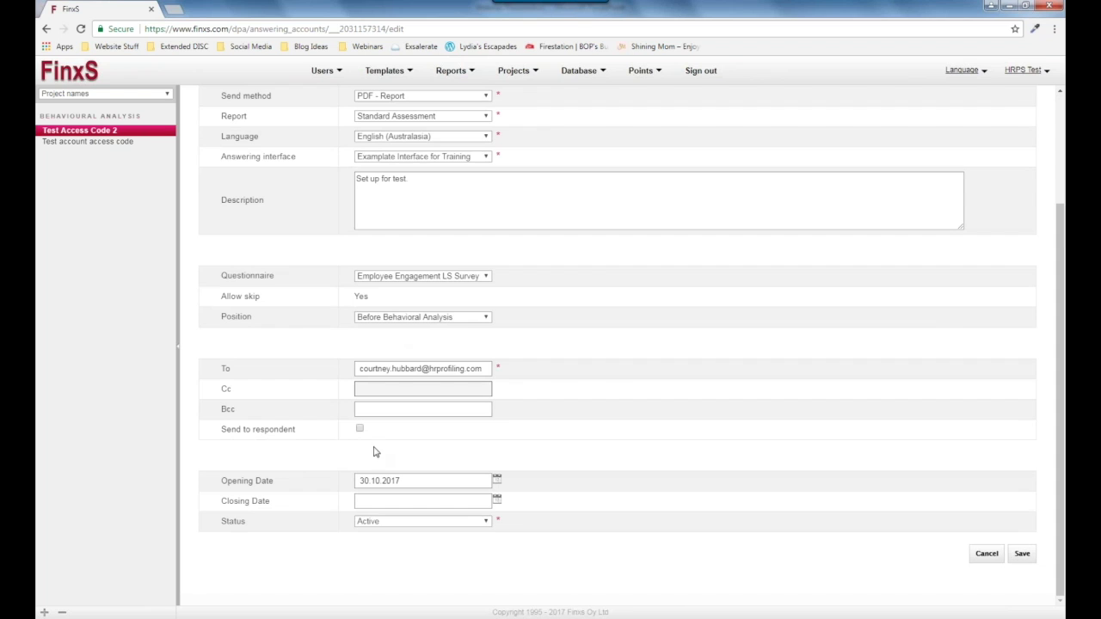
click(421, 277)
click(413, 286)
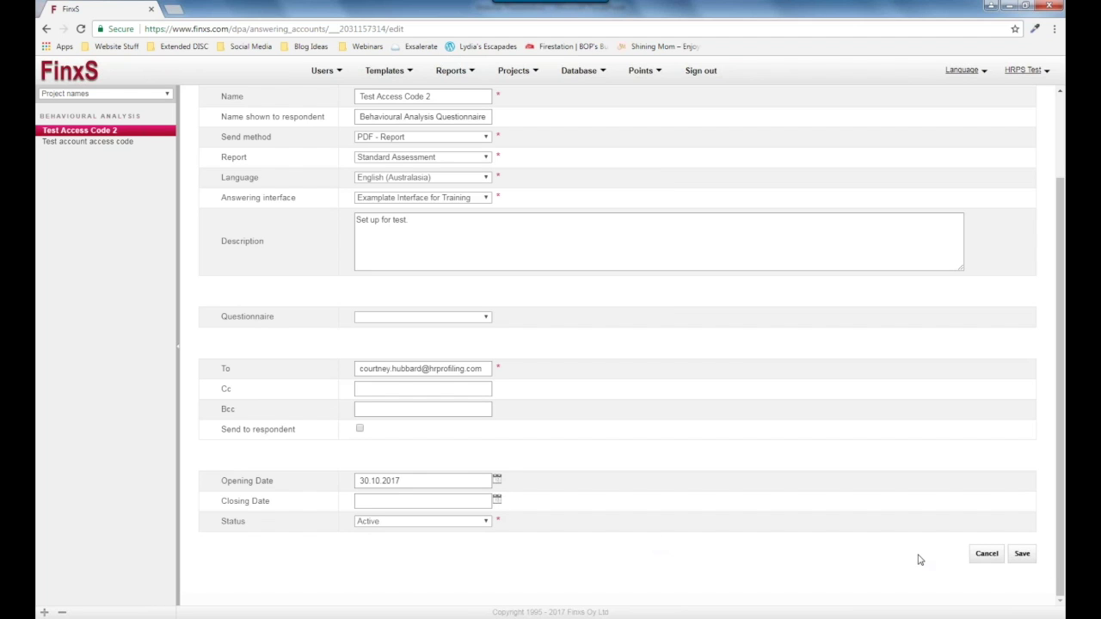
click(1023, 555)
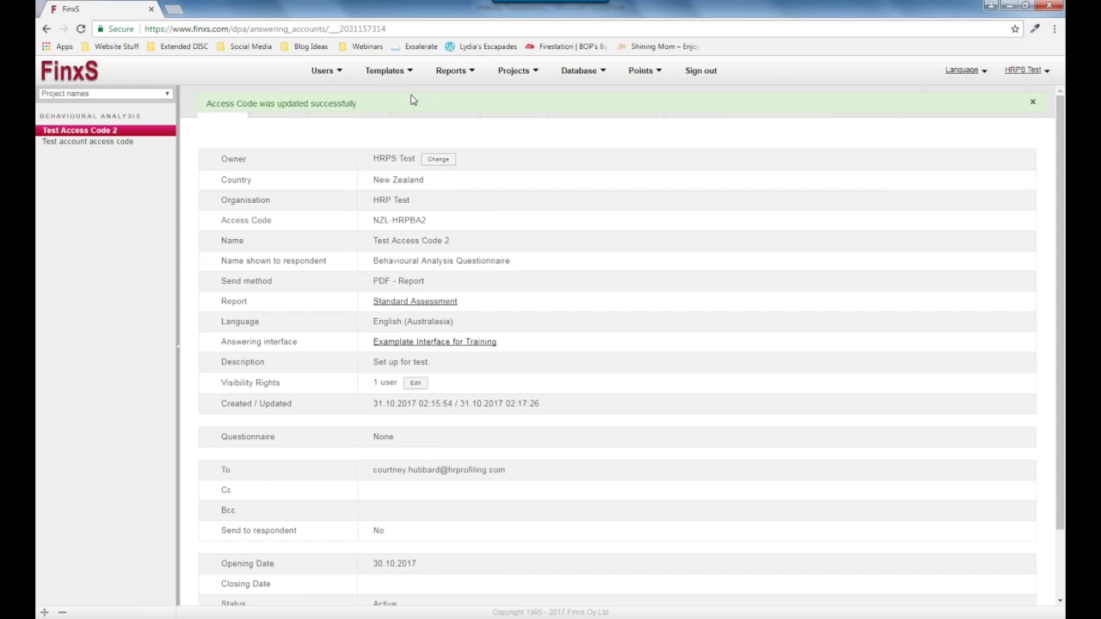
Set the allowance to Limited with 20 respondents, save, and reopen it for editing.
click(281, 114)
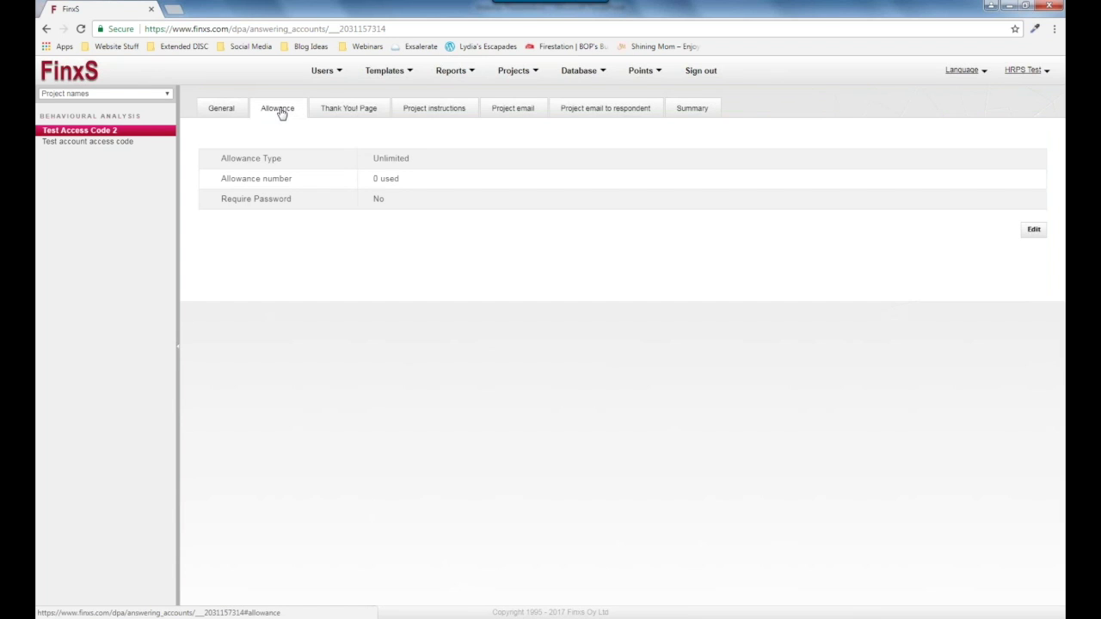
click(1033, 229)
click(408, 161)
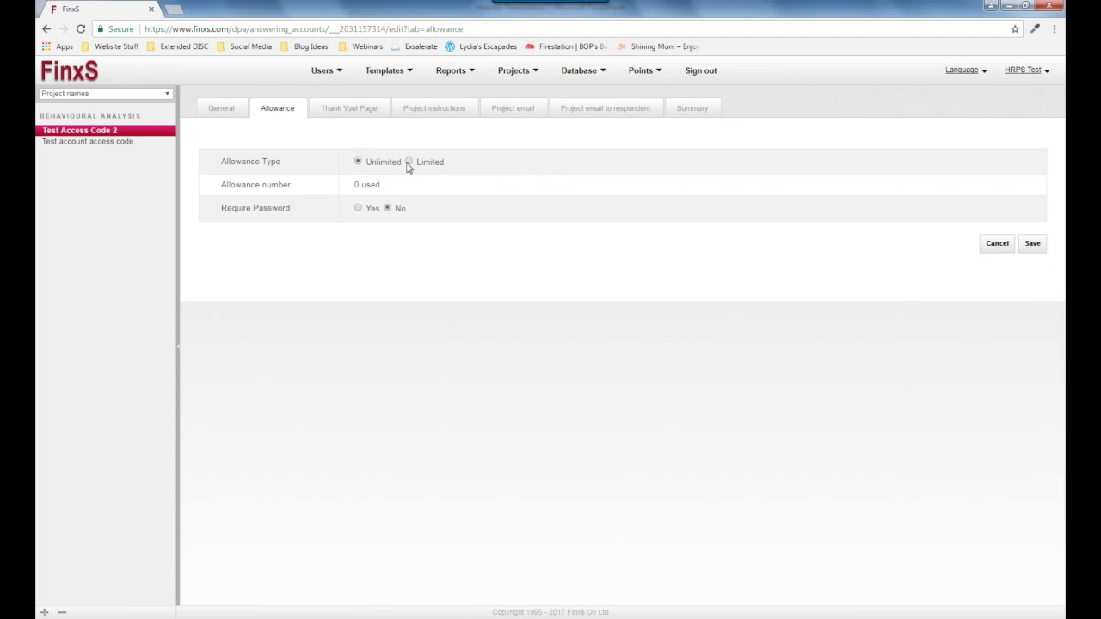
double_click(456, 165)
text(2)
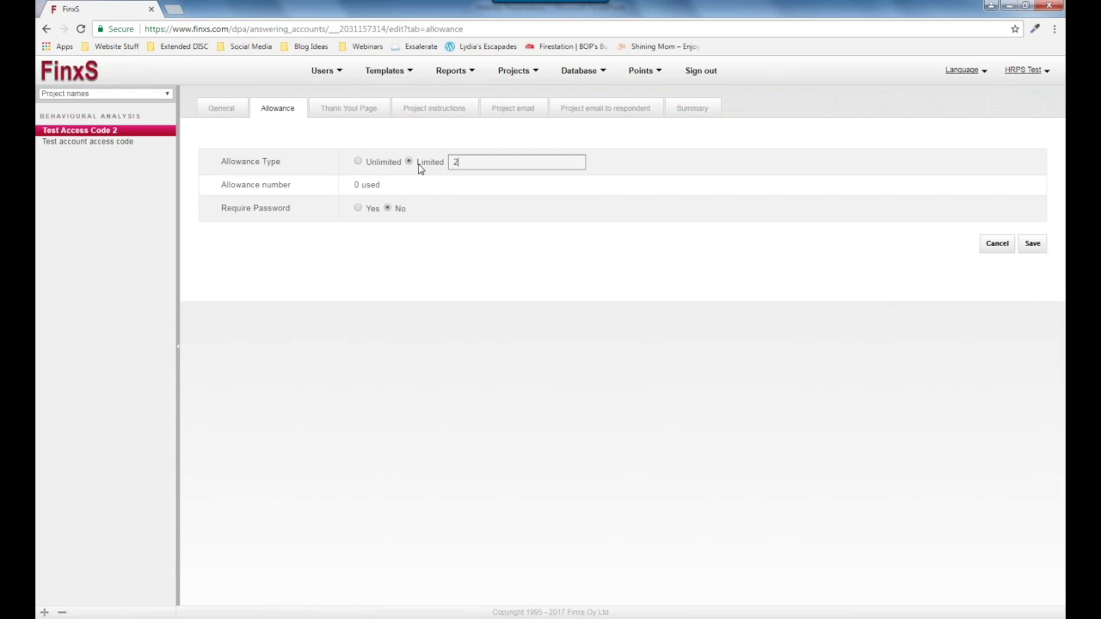
text(0)
click(1040, 248)
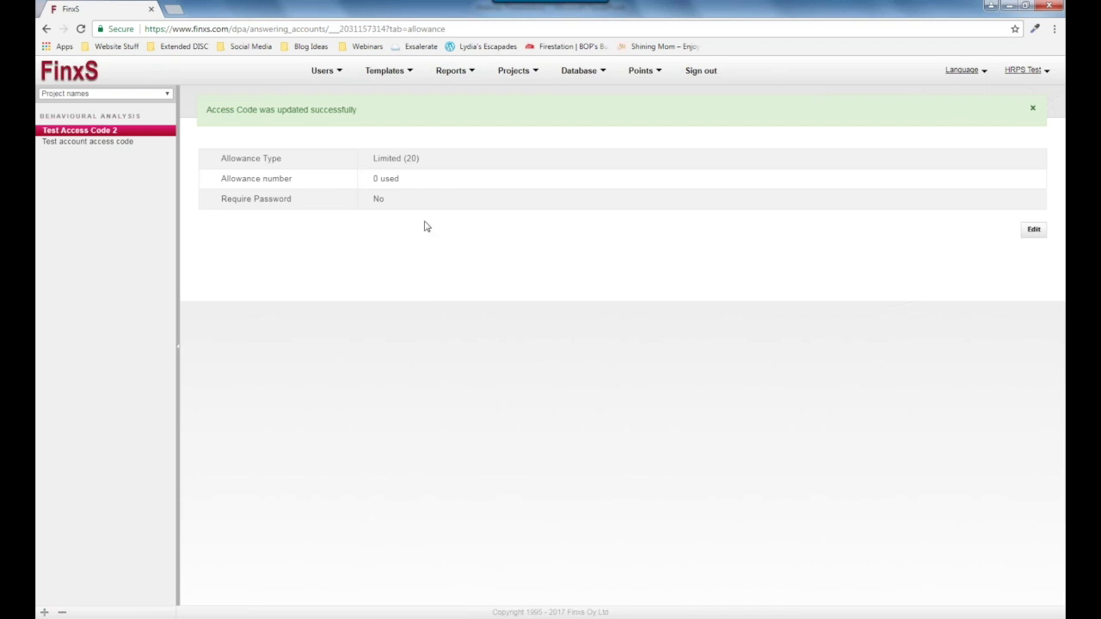
click(1034, 230)
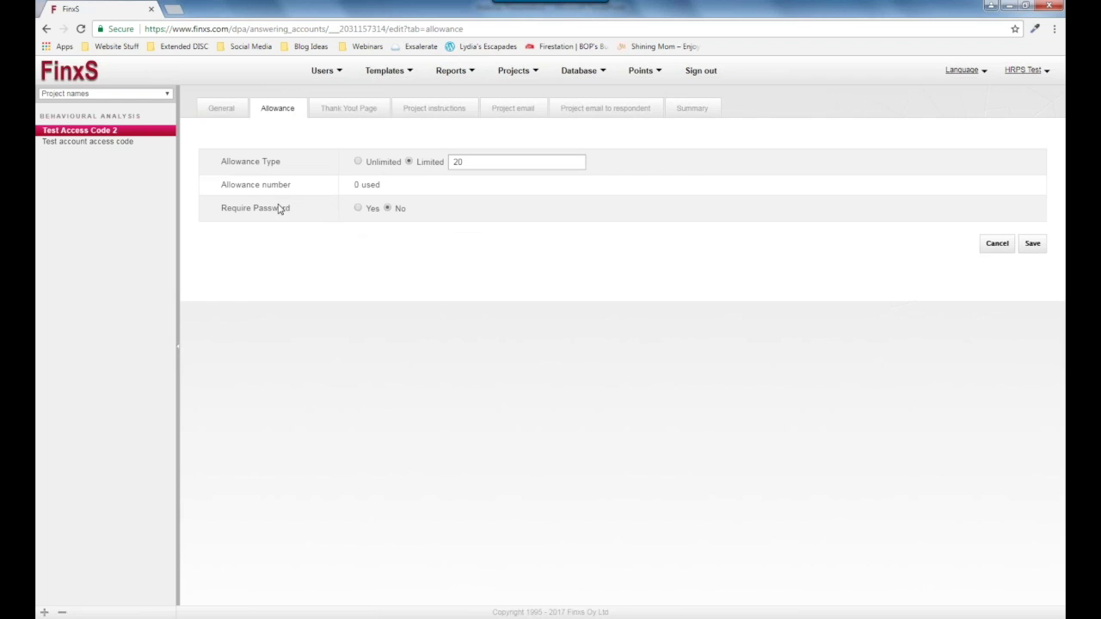
Generate 20 respondent passwords, then set Require Password back to No and save.
click(358, 209)
click(362, 357)
text(20)
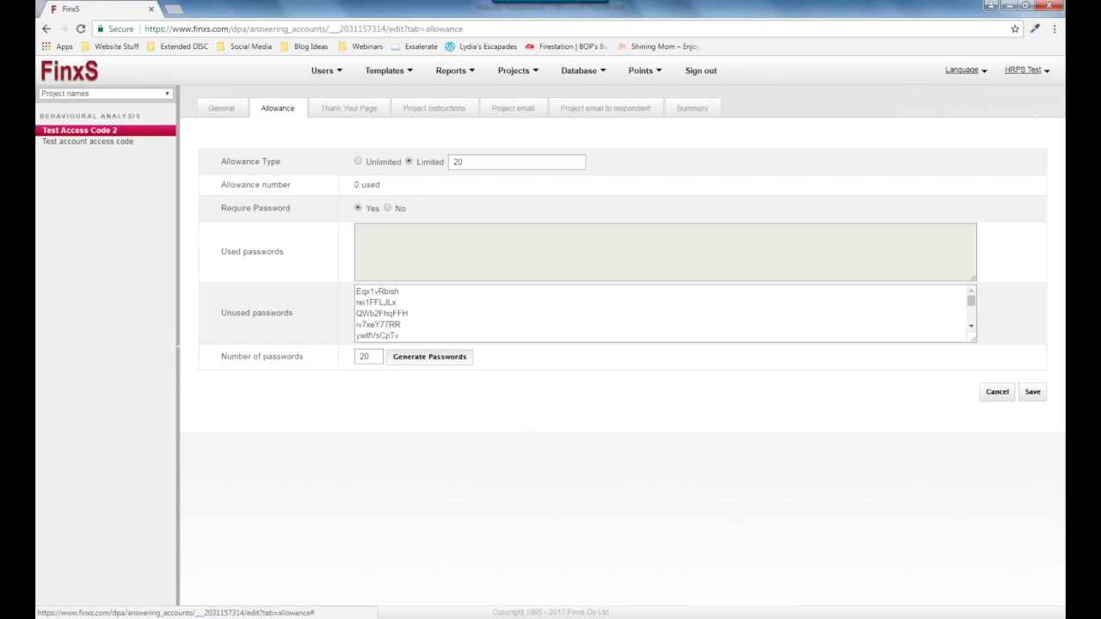
click(463, 360)
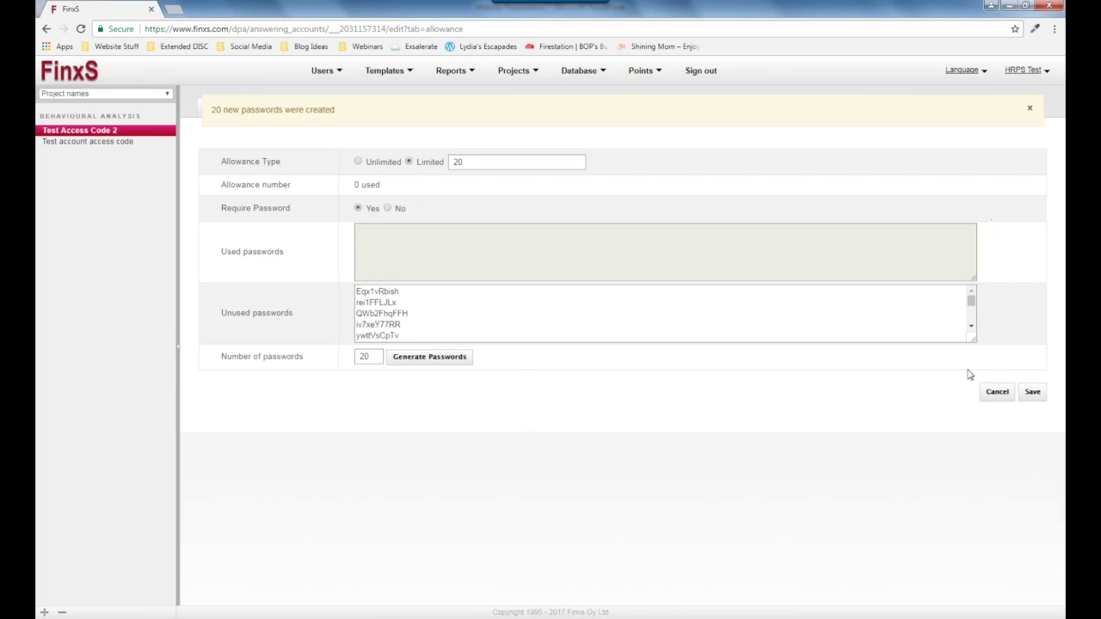
drag(973, 304, 977, 328)
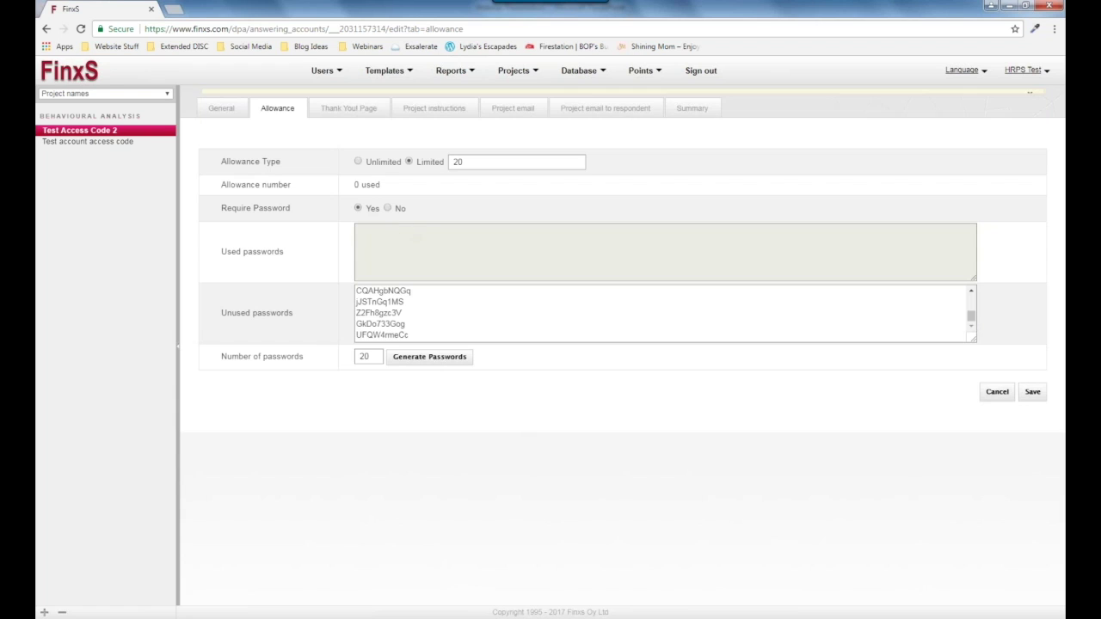
click(388, 208)
click(1036, 248)
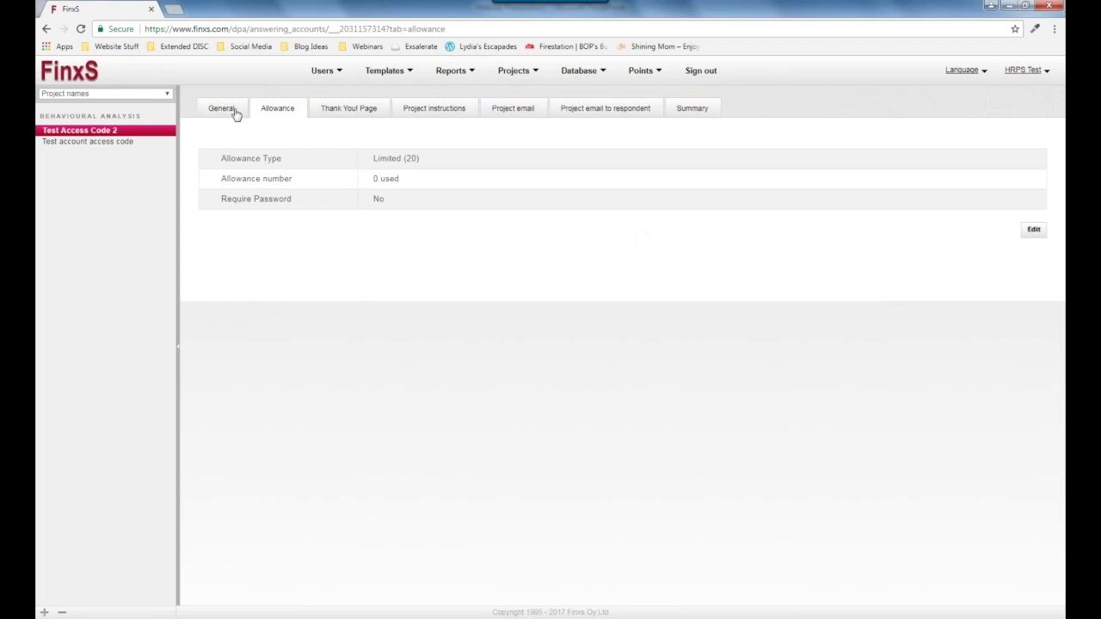
click(222, 108)
drag(434, 222, 373, 220)
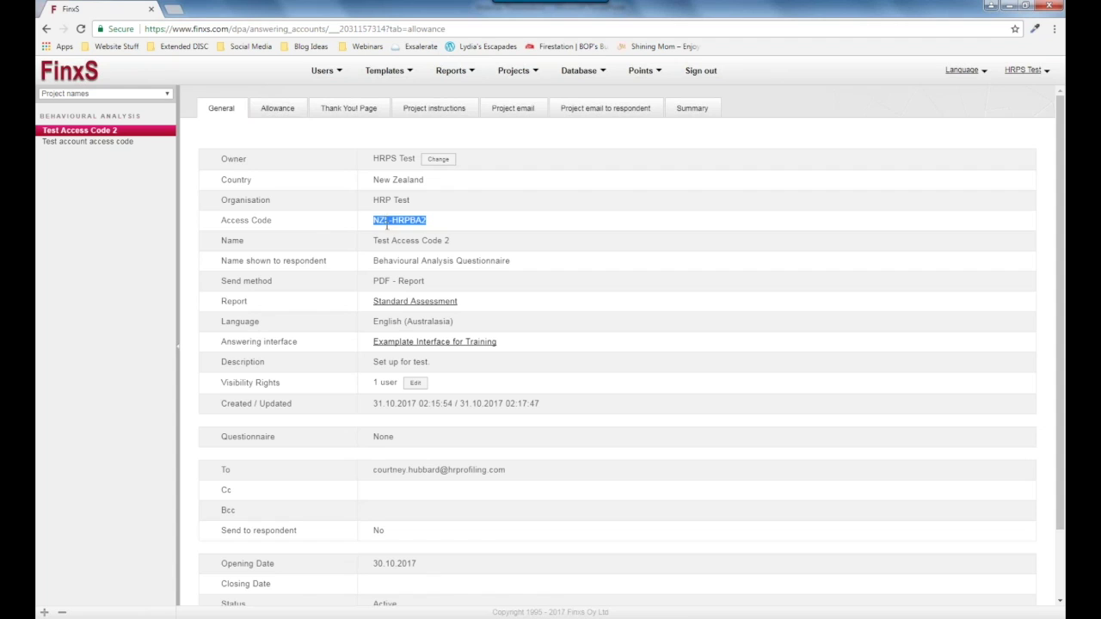
click(387, 222)
click(576, 75)
click(583, 70)
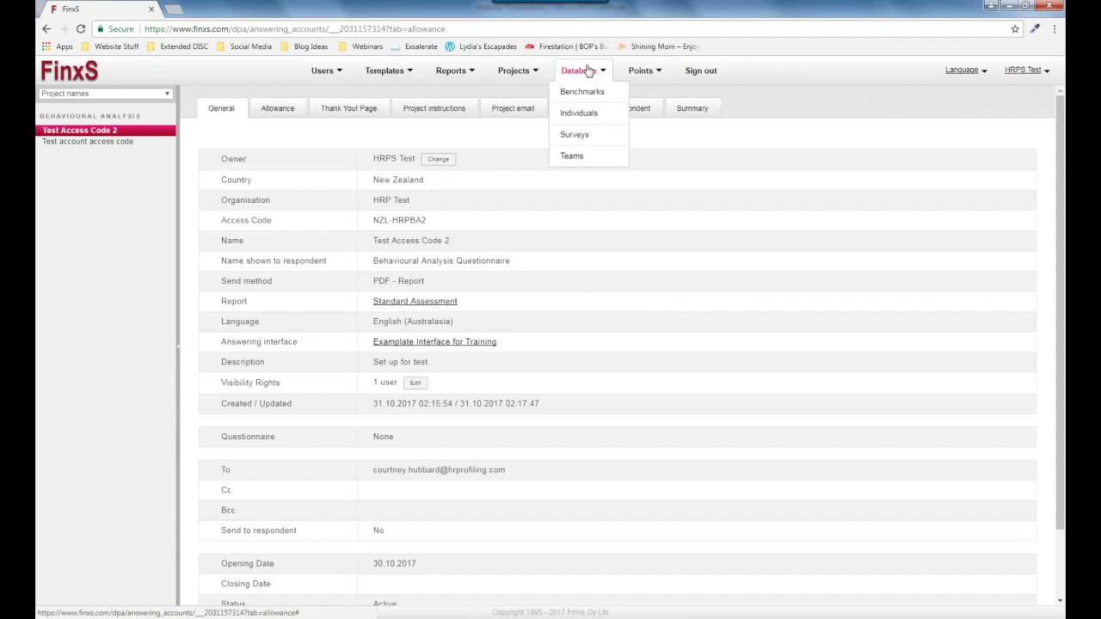
Open Database > Individuals and list all 33 results from the three Behavioural Analysis projects.
click(568, 115)
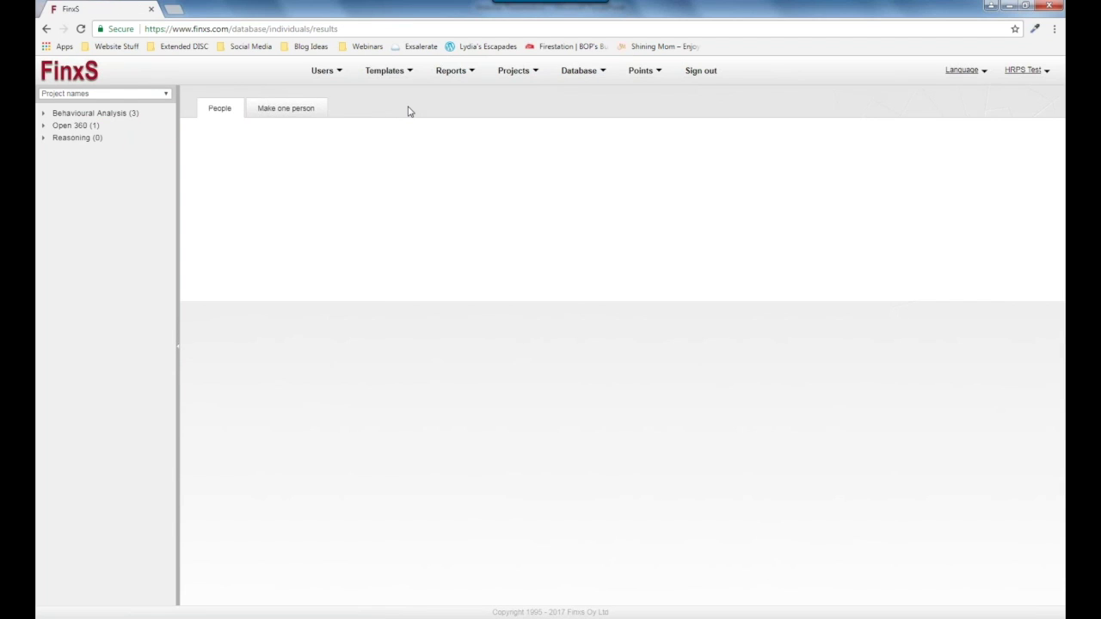
click(104, 116)
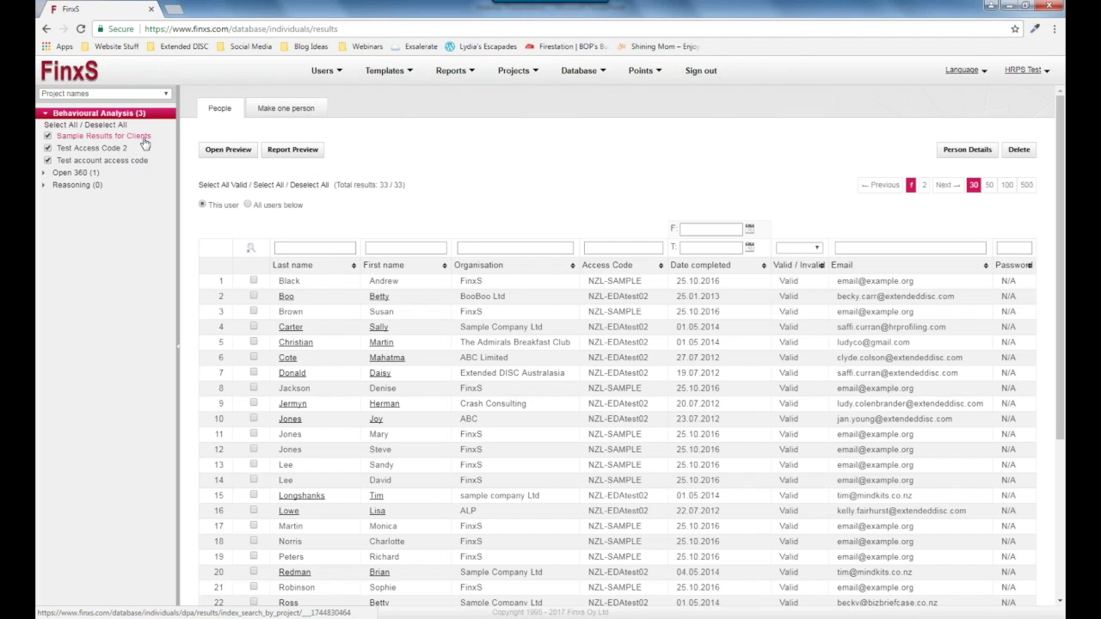
click(139, 137)
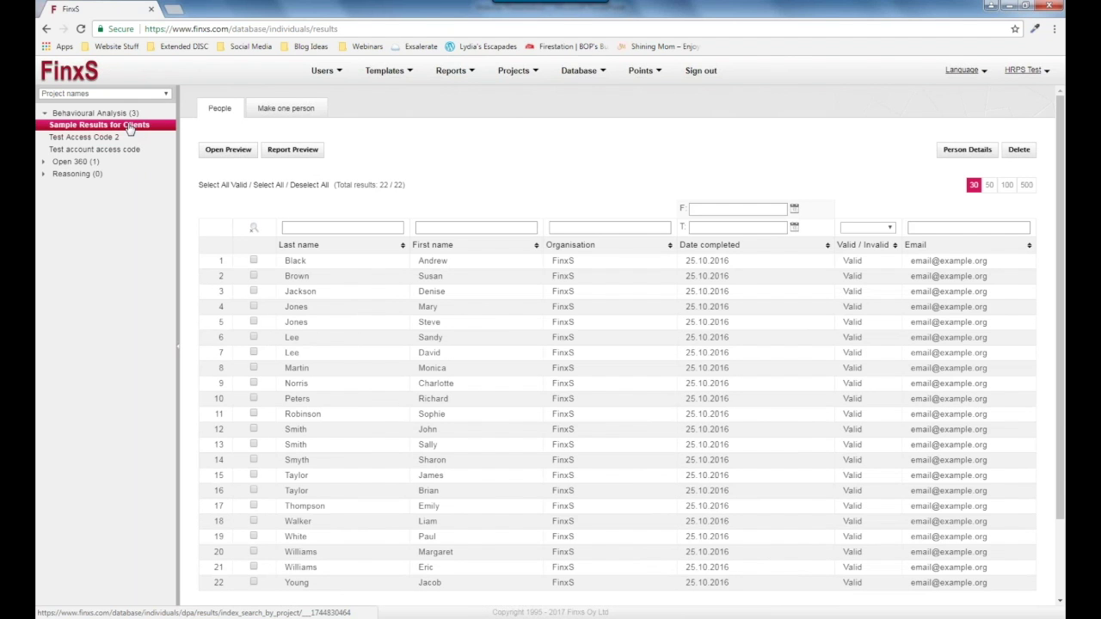
click(106, 117)
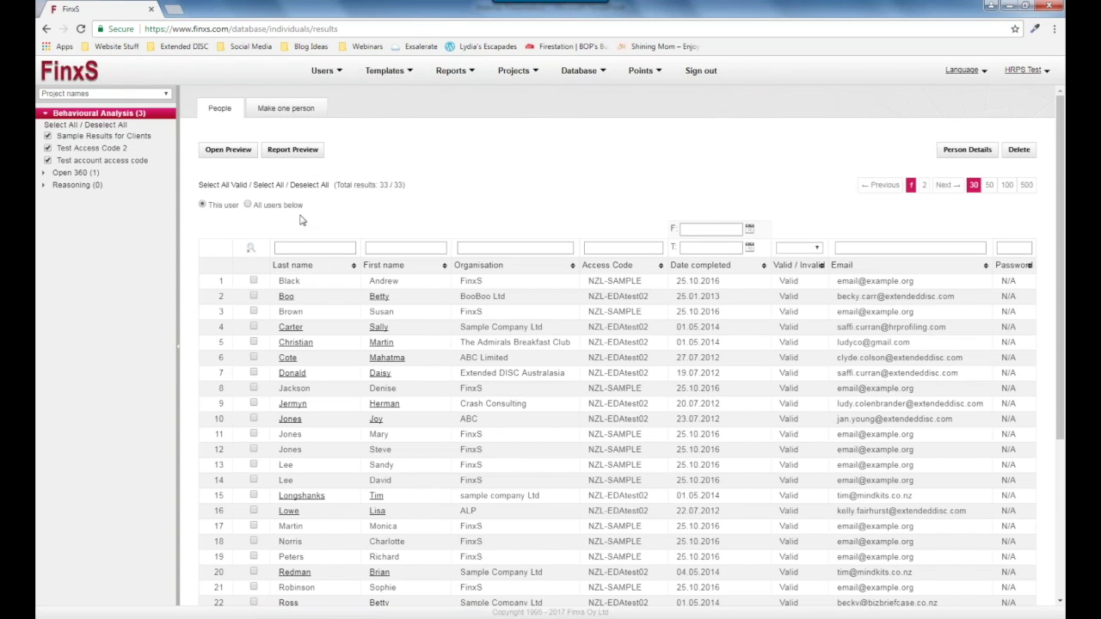
Filter the results by a respondent's last name, then clear the last-name filter.
click(333, 250)
text(Lowe)
key(Return)
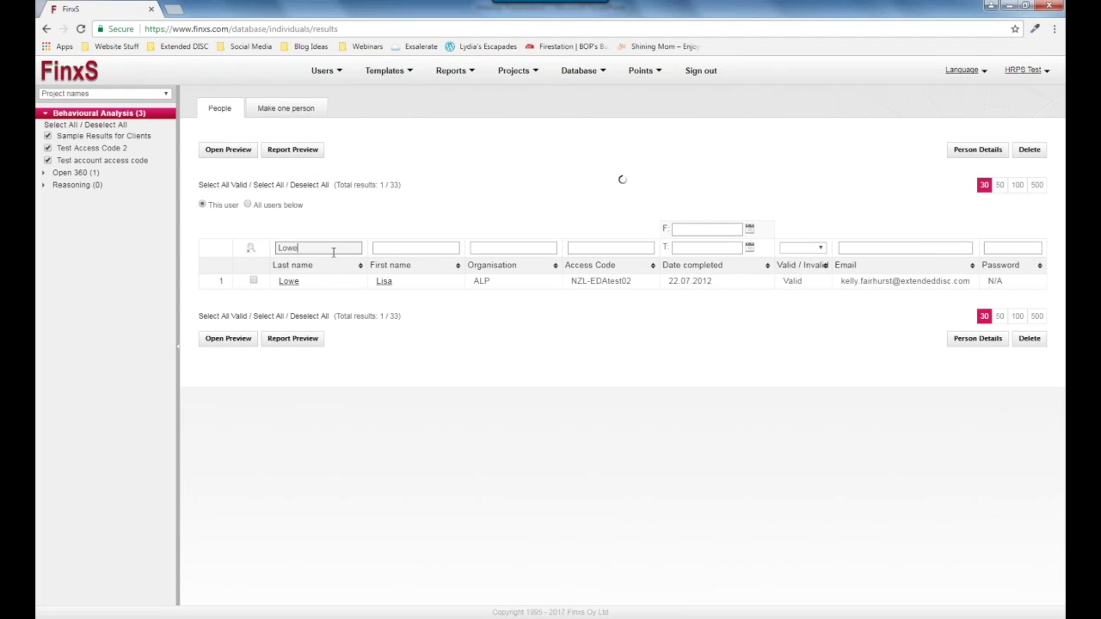
key(BackSpace)
key(BackSpace)
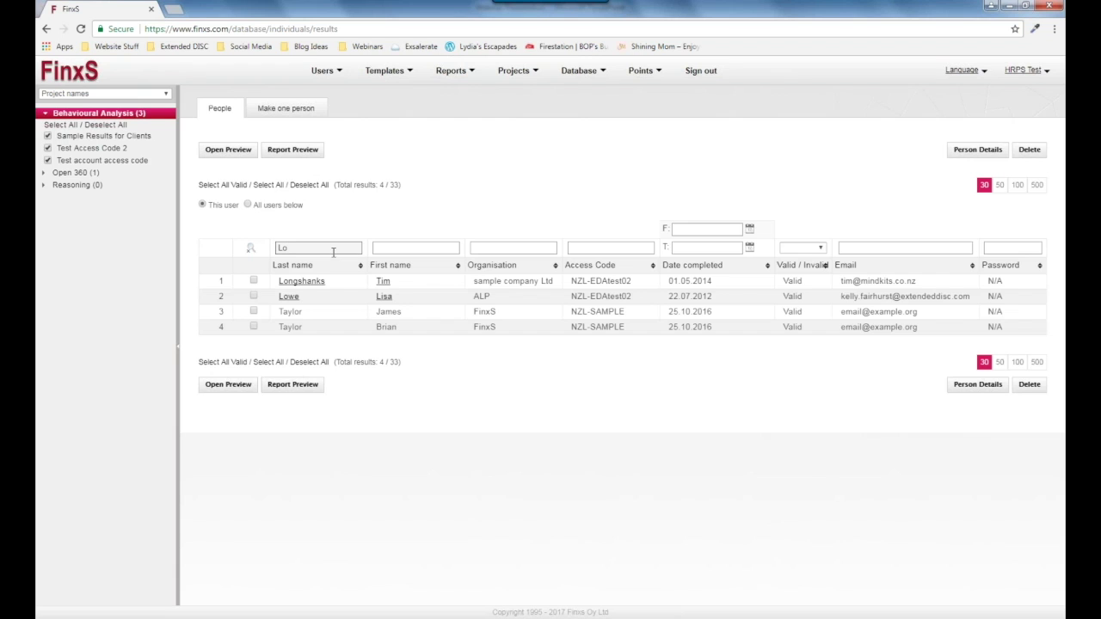
key(BackSpace)
key(BackSpace)
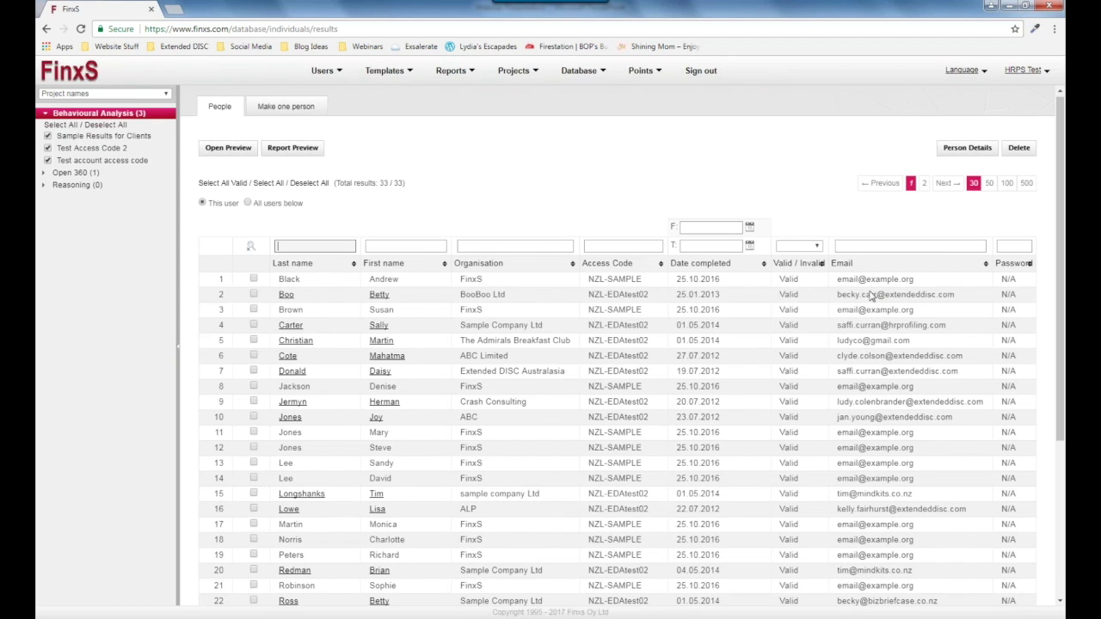
Tick the respondent's result on row 13 of the 33 results.
scroll(872, 296, down, 3)
scroll(872, 296, down, 1)
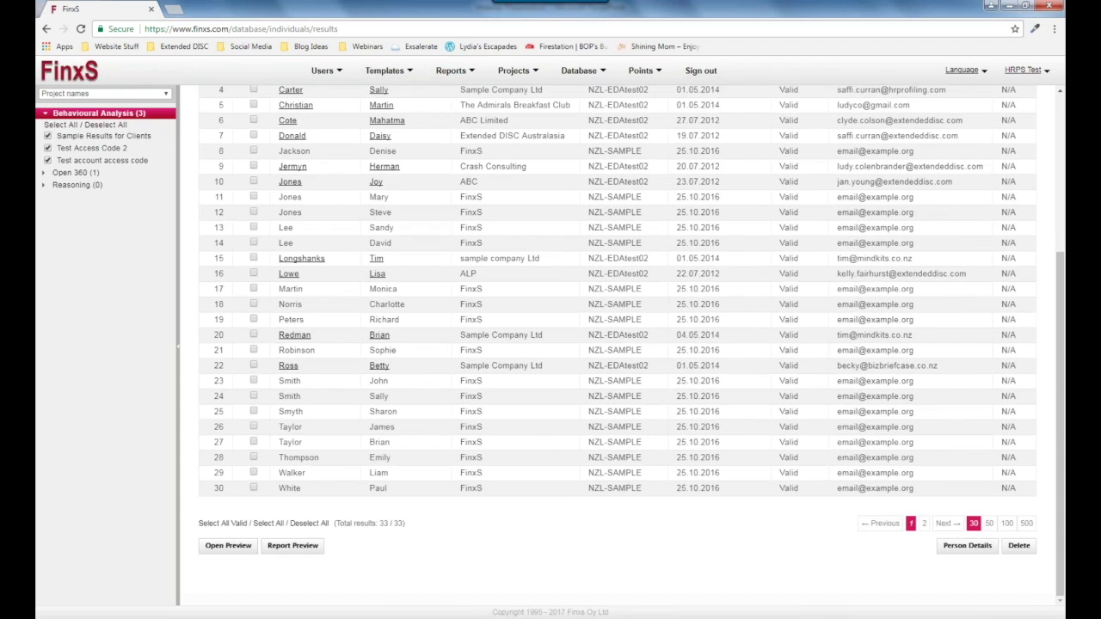
scroll(1039, 451, up, 3)
scroll(1039, 451, up, 1)
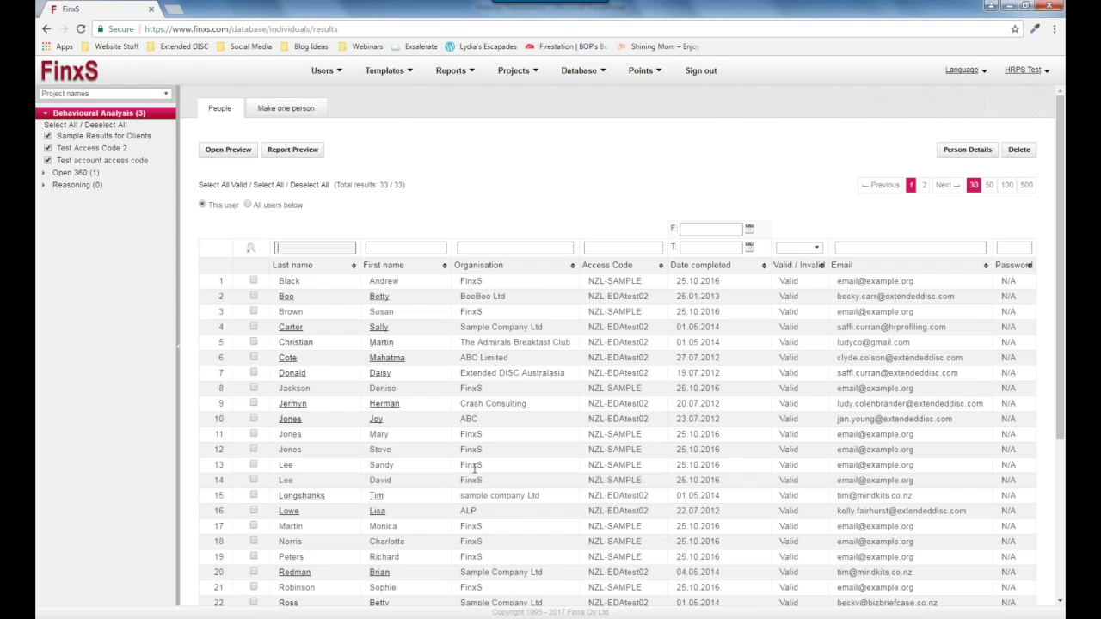
click(254, 464)
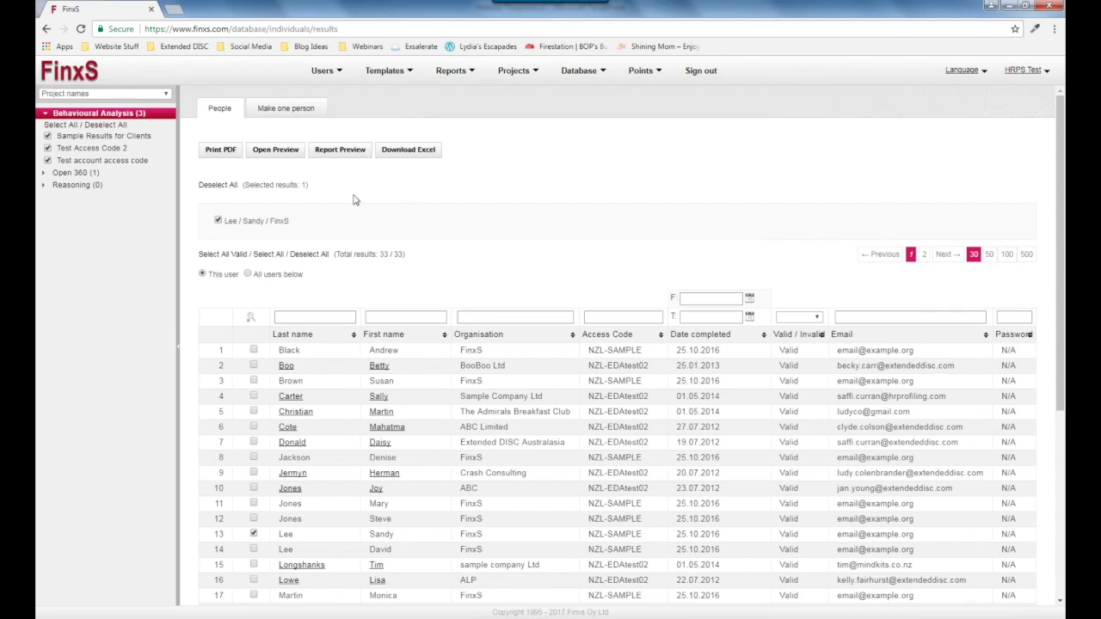
Show the 11 'Test account access code' results and tick the Sample Company Ltd respondent in row 2.
click(125, 161)
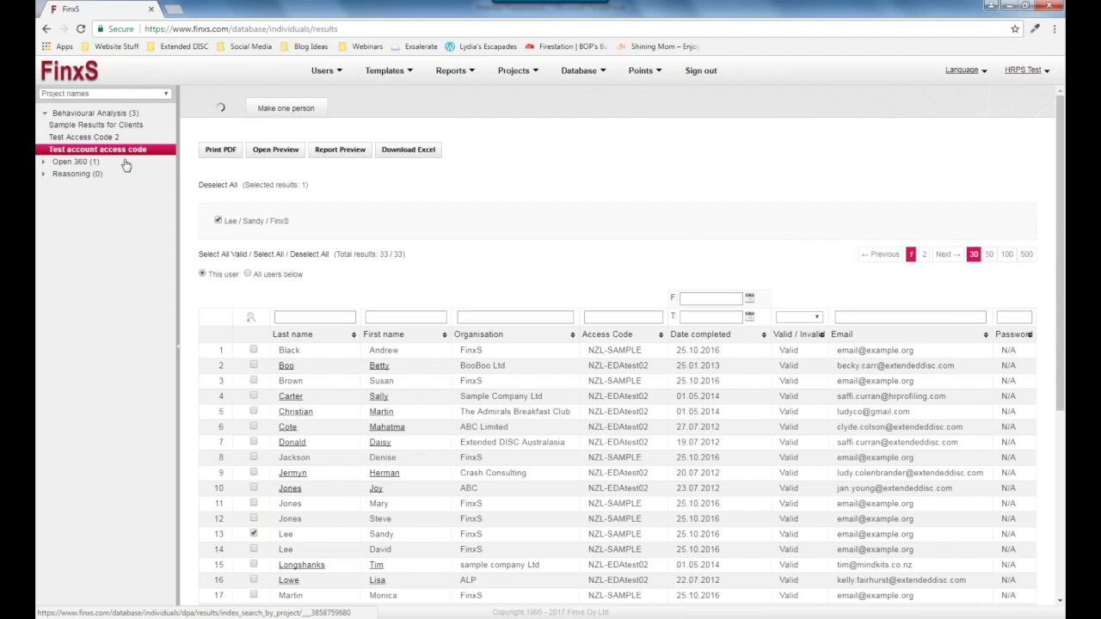
click(254, 345)
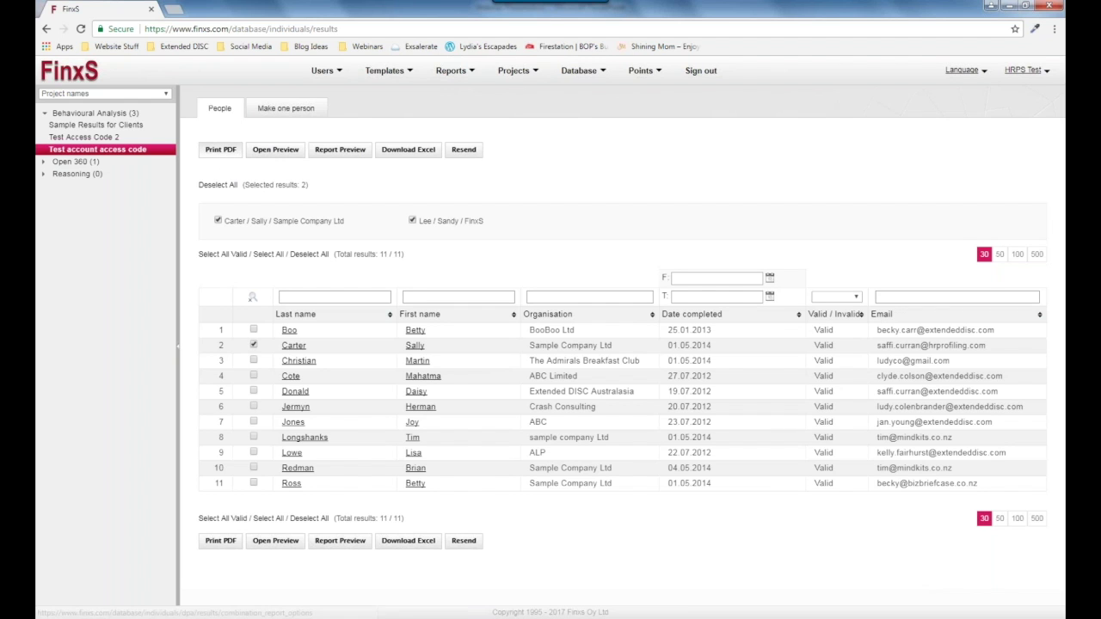
Narrow the selection to the single Sample Company Ltd respondent by unticking the other person.
click(220, 150)
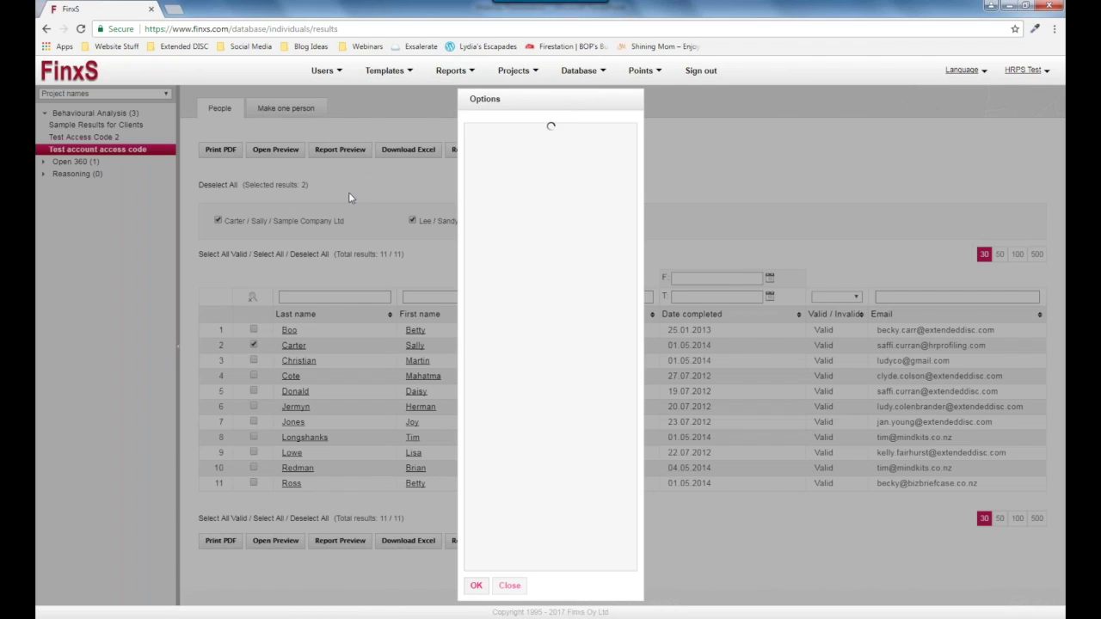
click(543, 144)
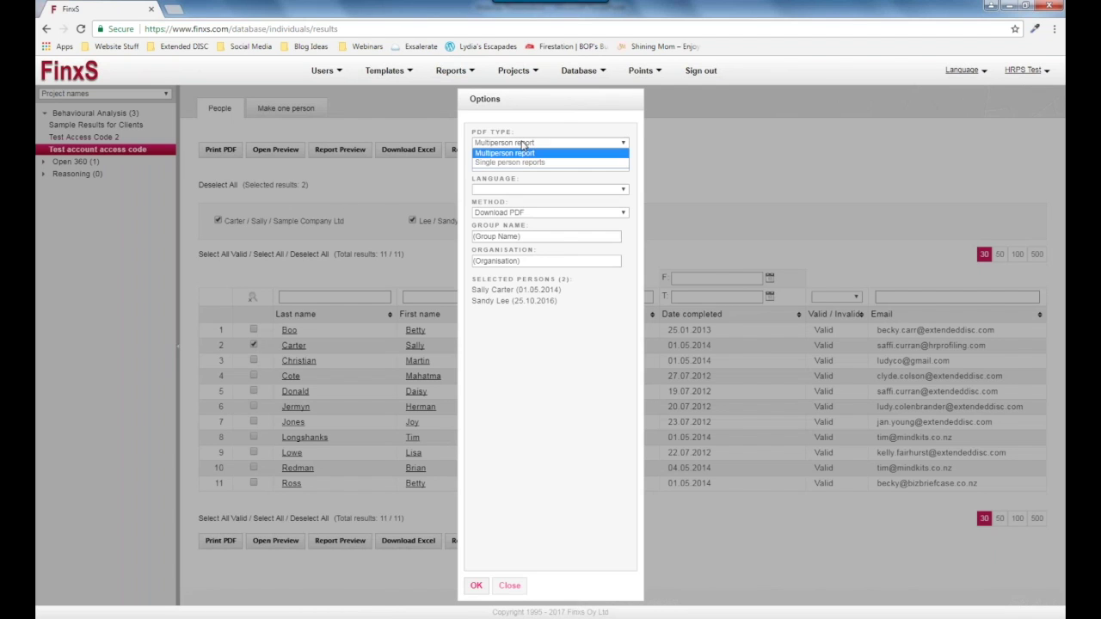
click(508, 585)
click(508, 585)
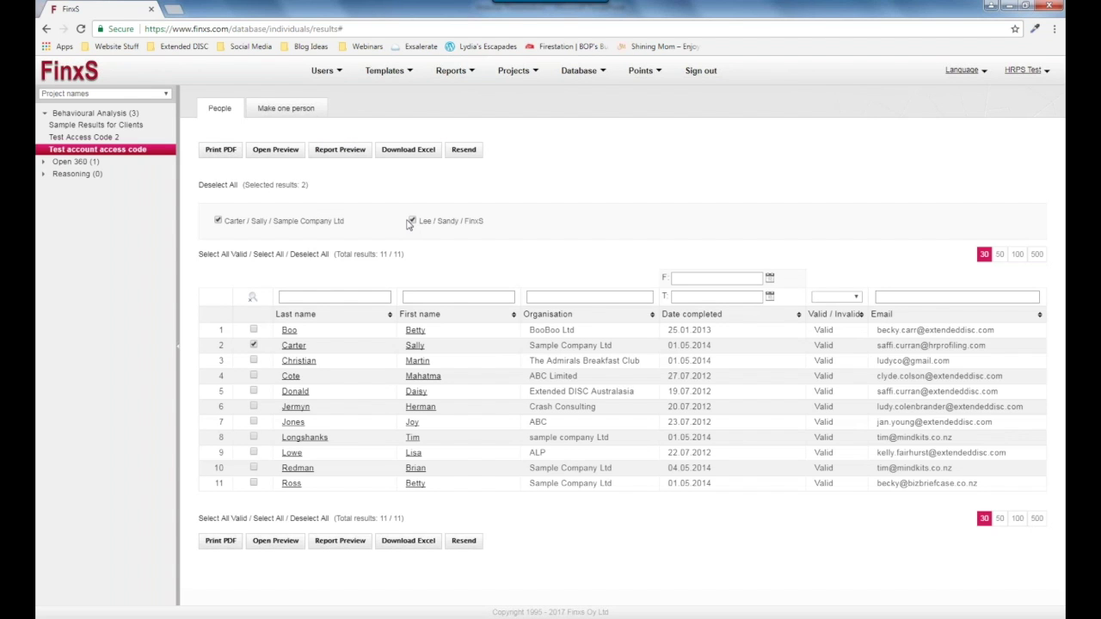
click(412, 221)
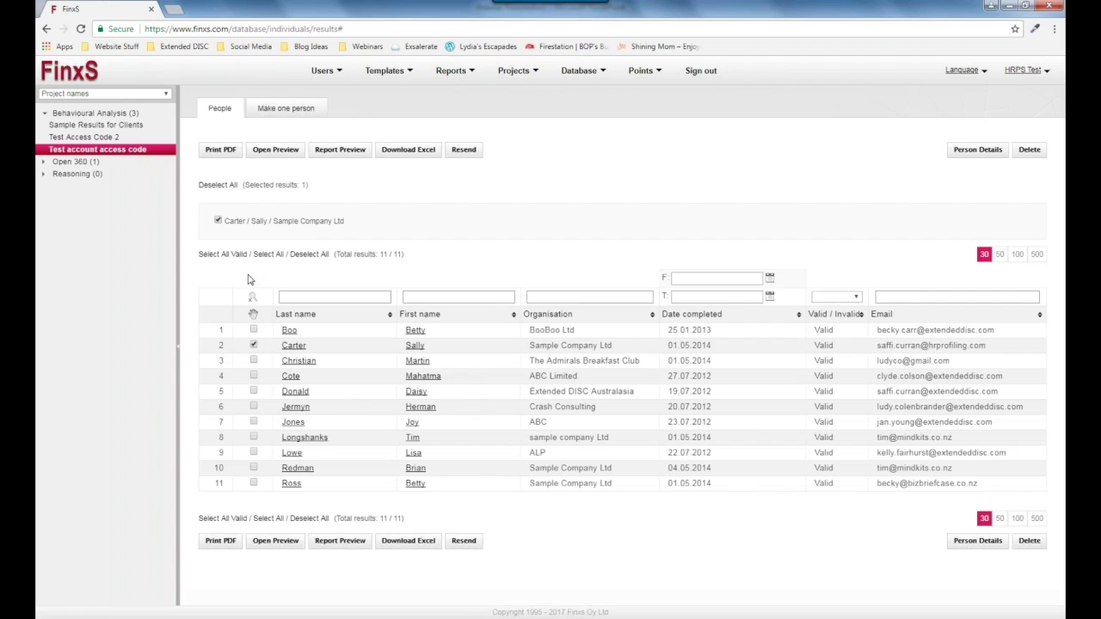
Generate that respondent's PDF using the 'Sales report V2' report type.
click(220, 149)
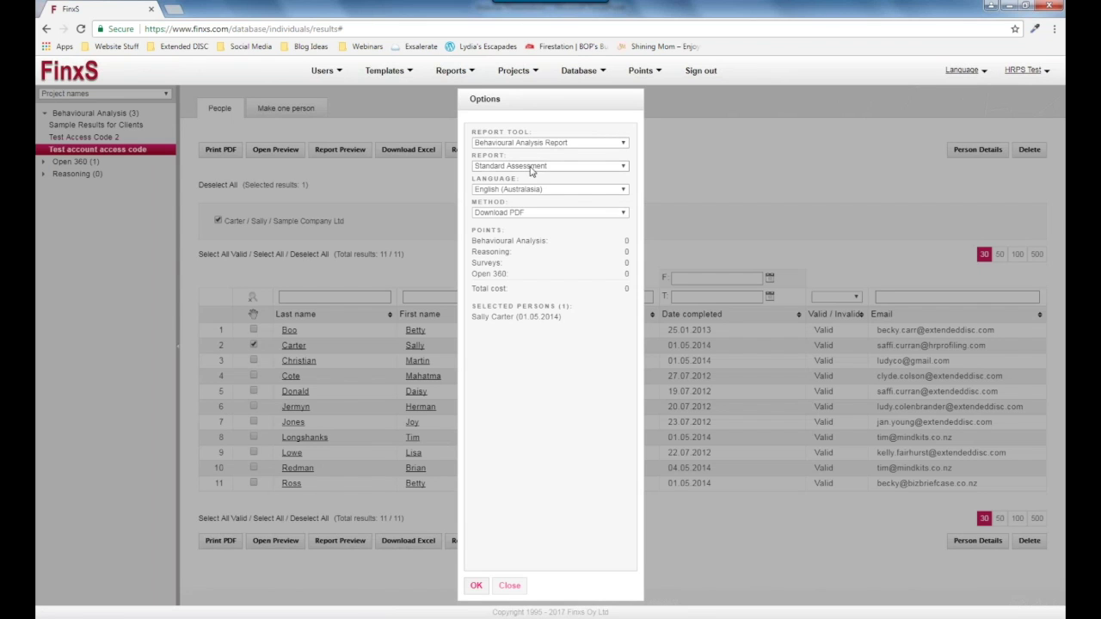
click(576, 167)
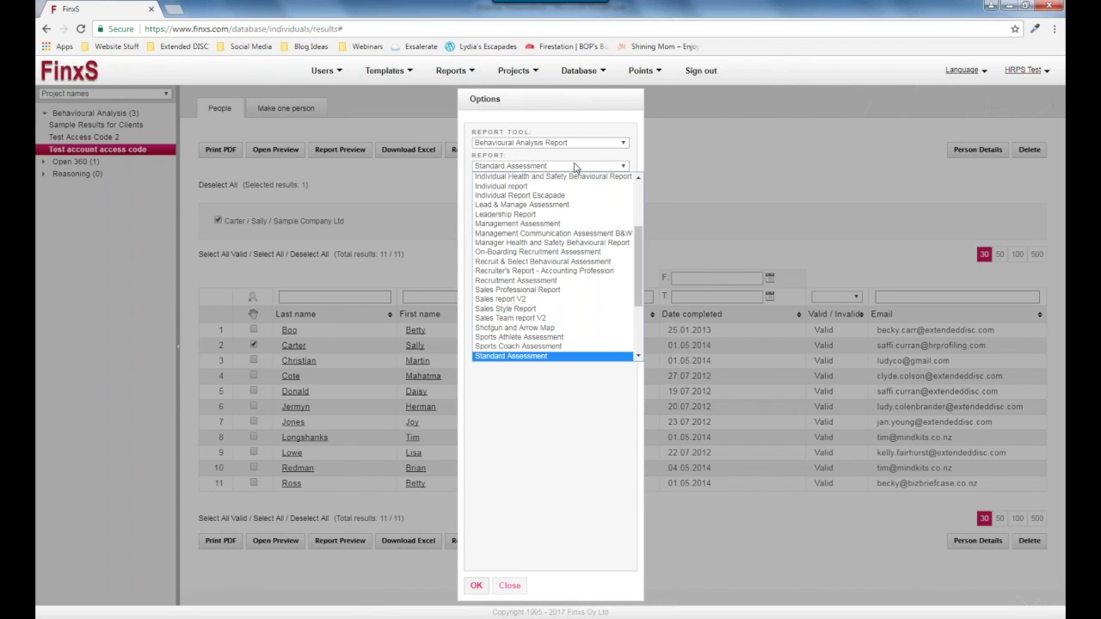
click(566, 307)
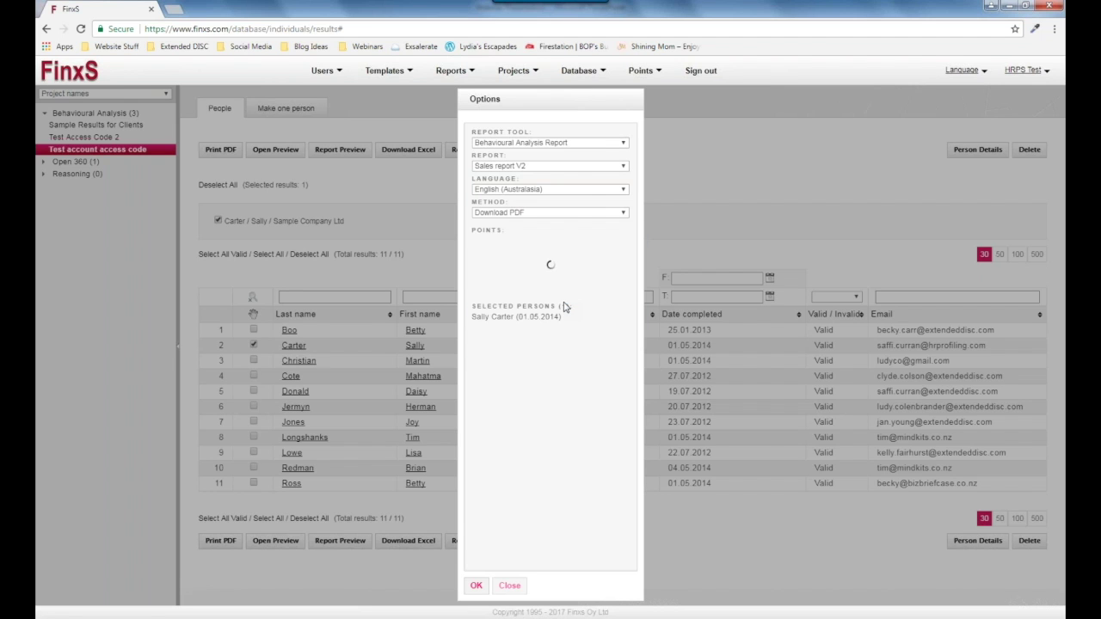
click(566, 168)
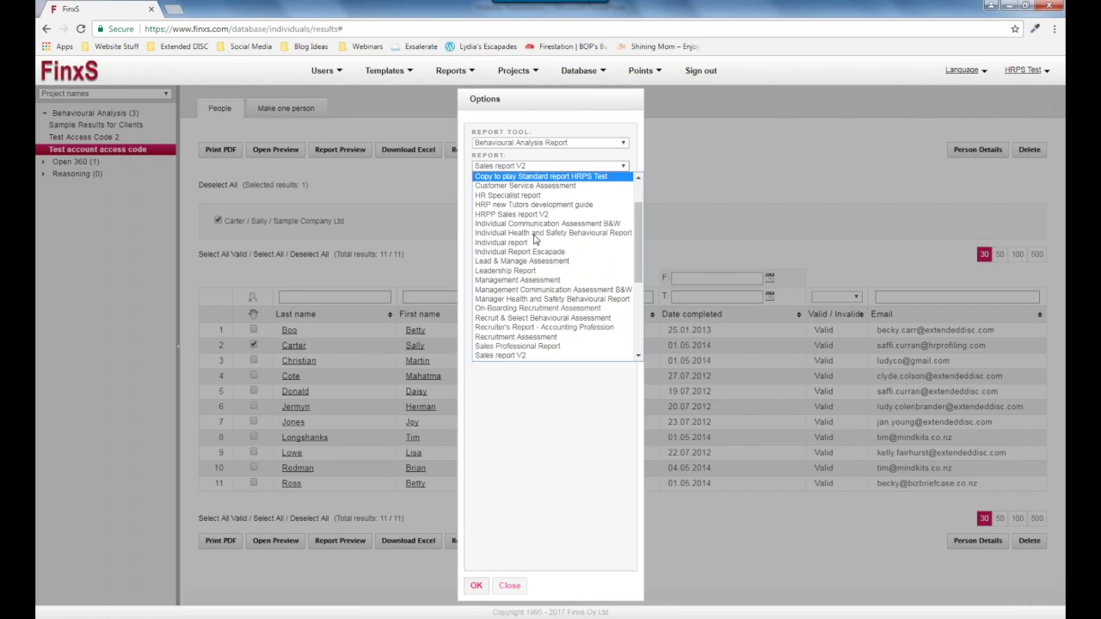
click(561, 166)
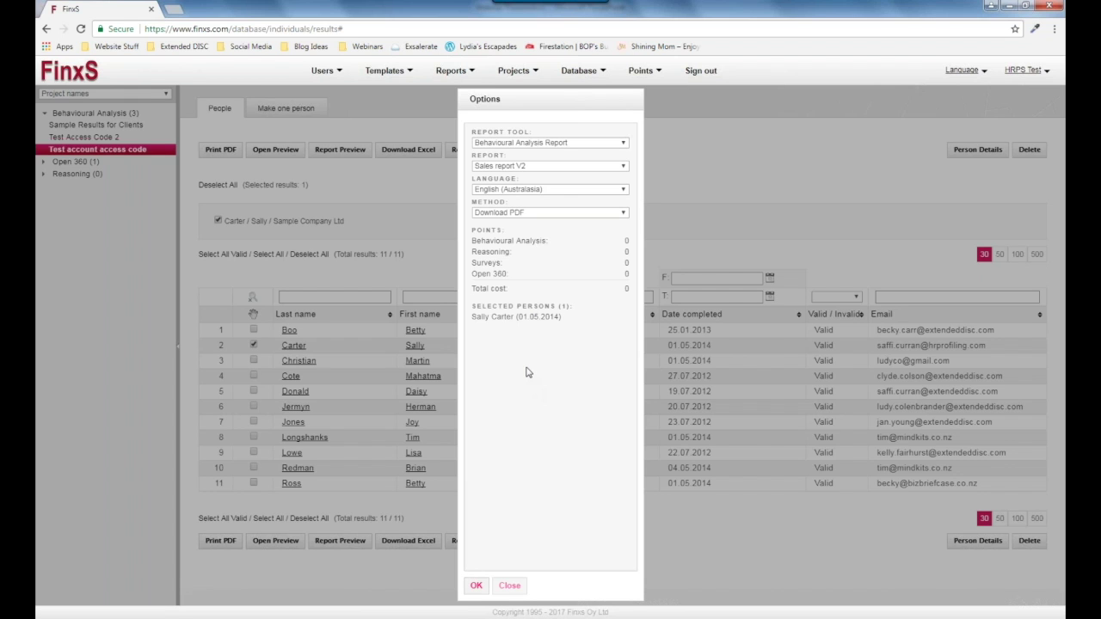
click(476, 585)
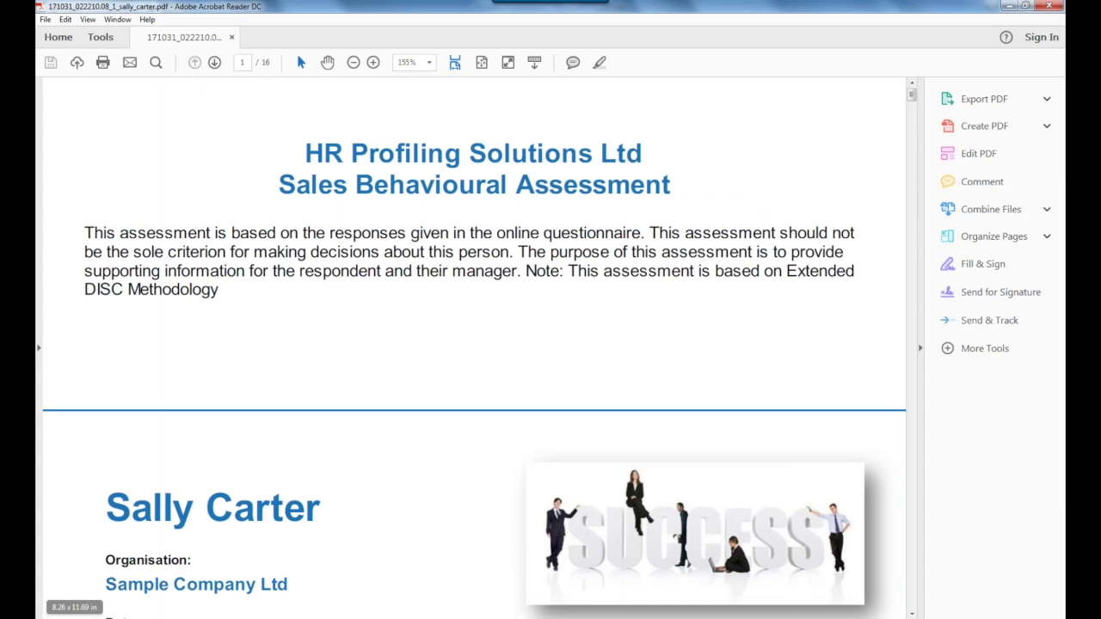
Read the Sales Behavioural Assessment PDF from its cover down to page 3 of 16.
scroll(569, 290, down, 2)
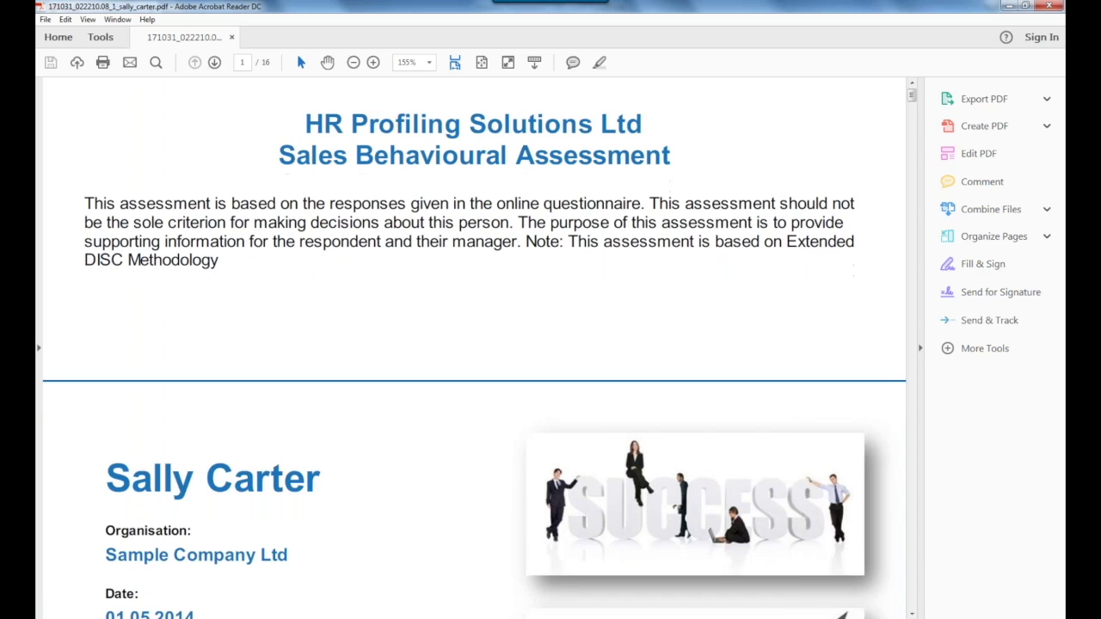
scroll(569, 289, down, 10)
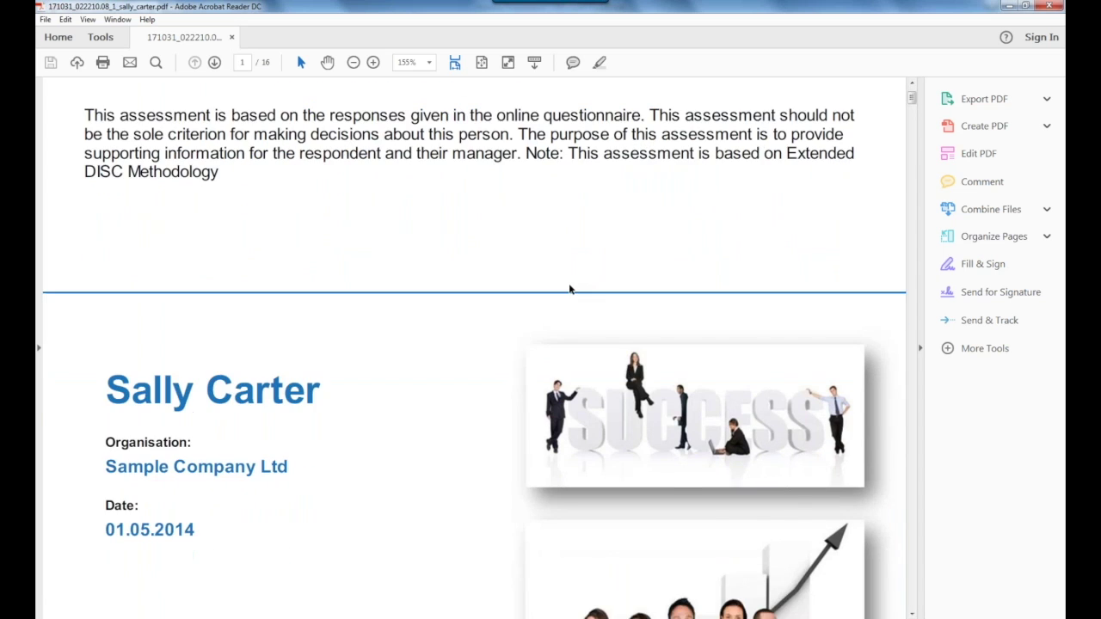
scroll(474, 344, down, 10)
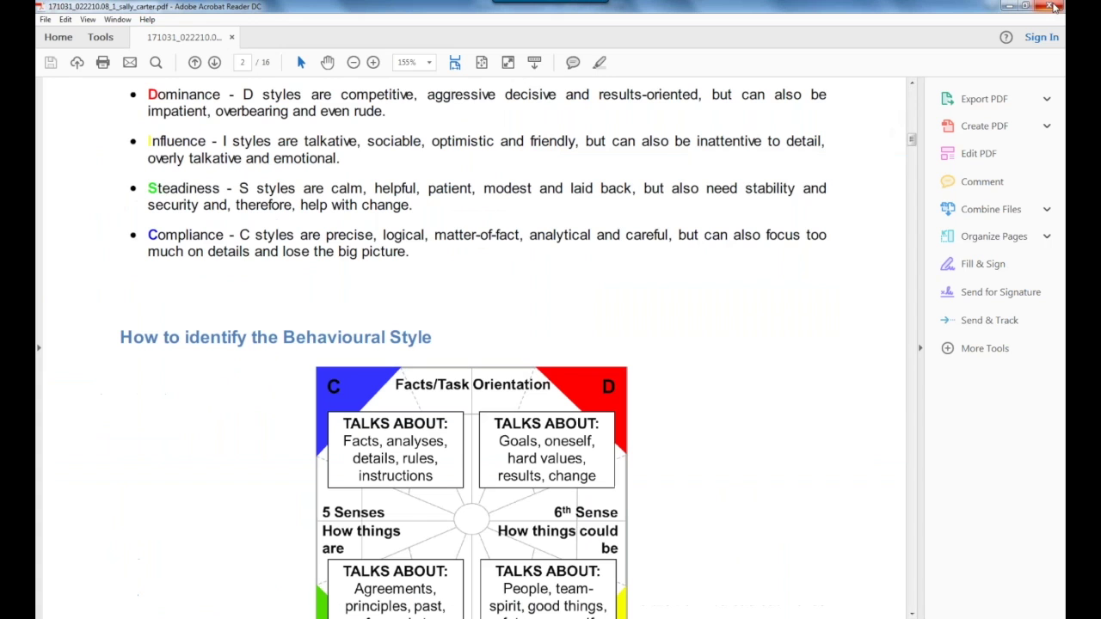
scroll(474, 344, down, 10)
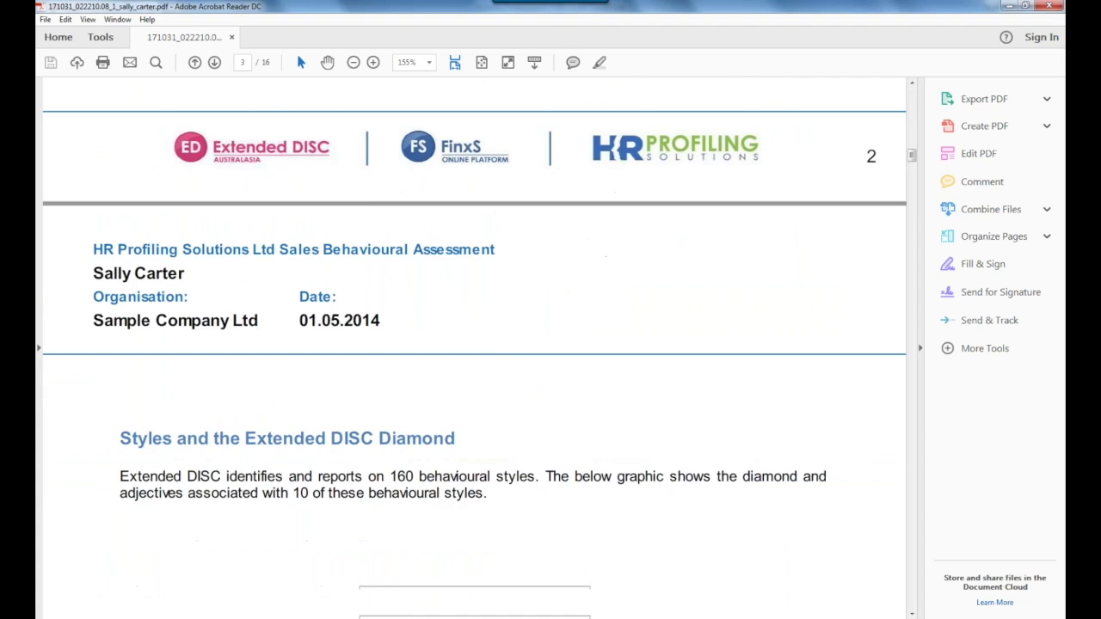
scroll(1061, 7, down, 10)
Close Acrobat Reader and tick the row 6 Crash Consulting respondent, bringing the selection to three.
click(1061, 7)
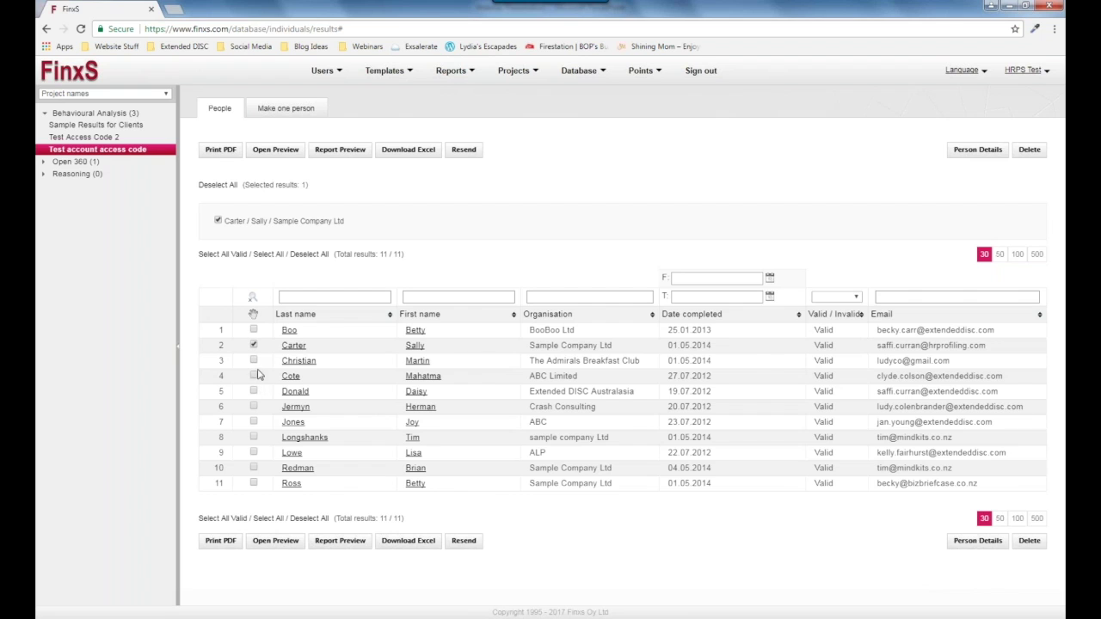
click(253, 408)
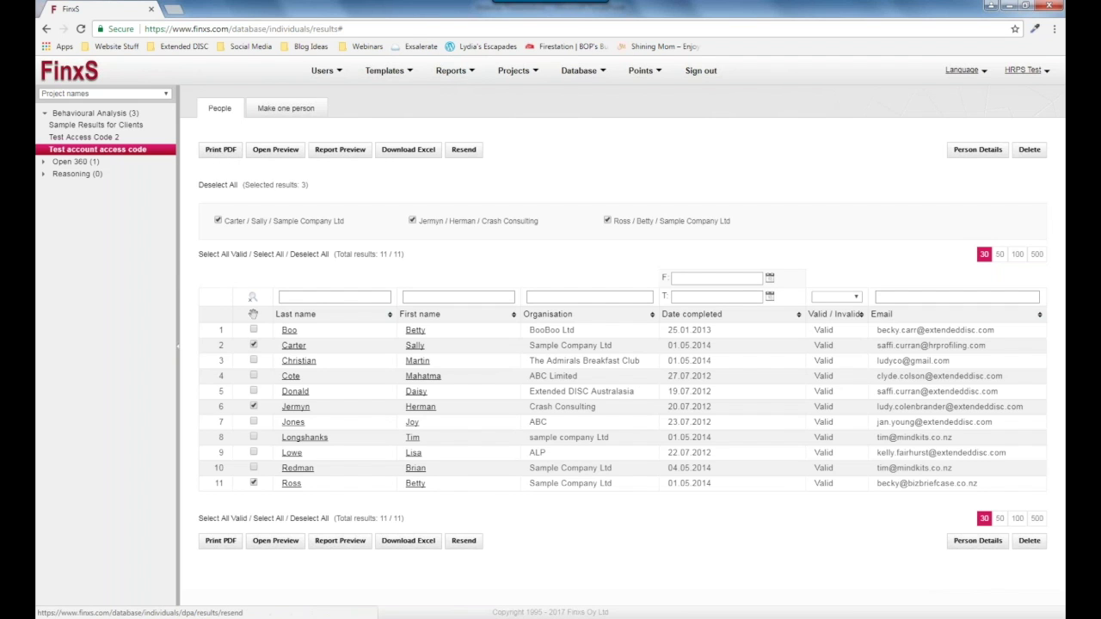
Choose 'Team & Build Analysis' as the PDF report for the three selected people.
click(210, 152)
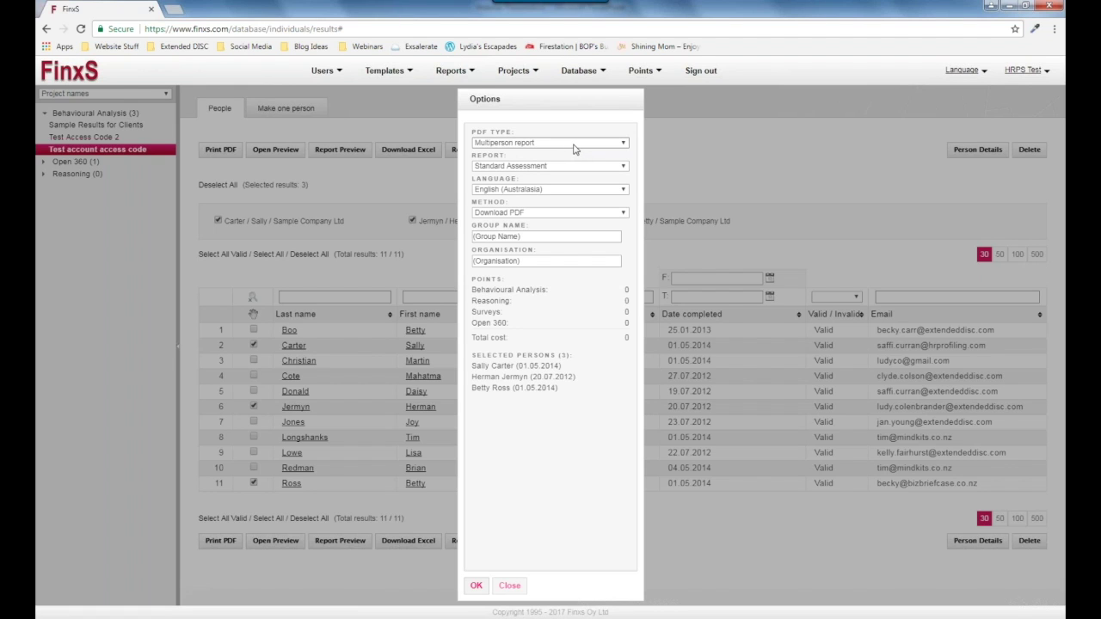
click(554, 167)
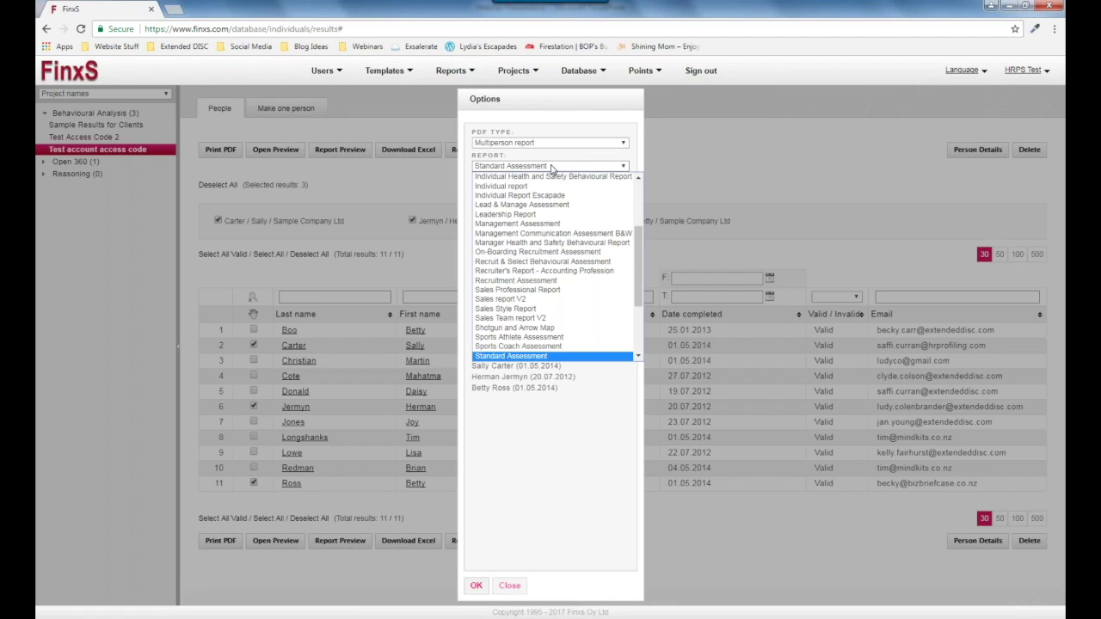
drag(641, 244, 642, 286)
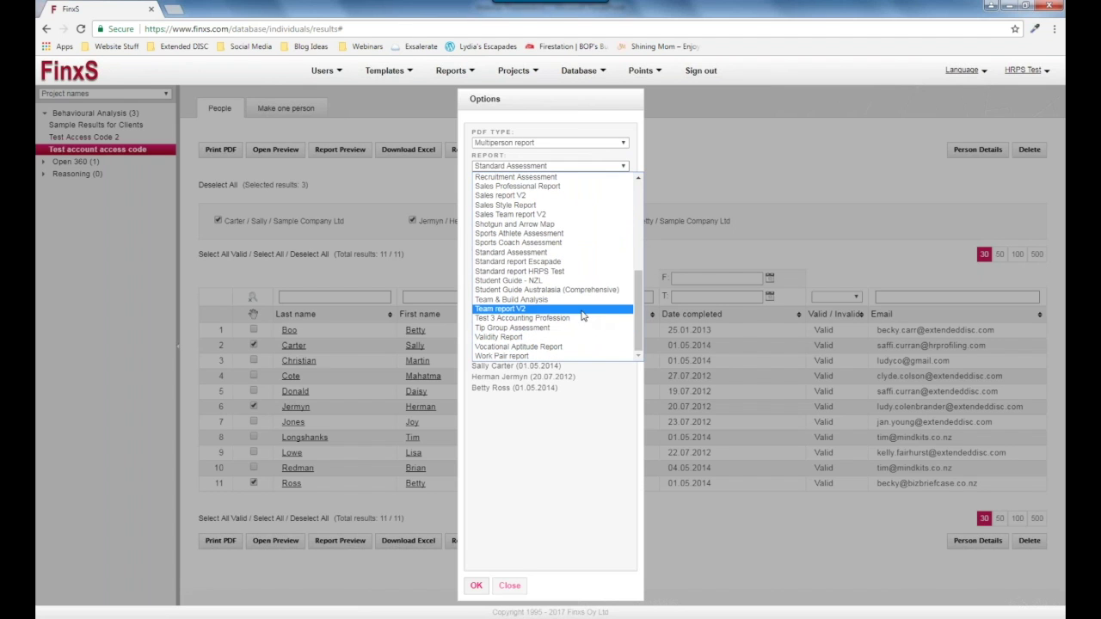
click(514, 301)
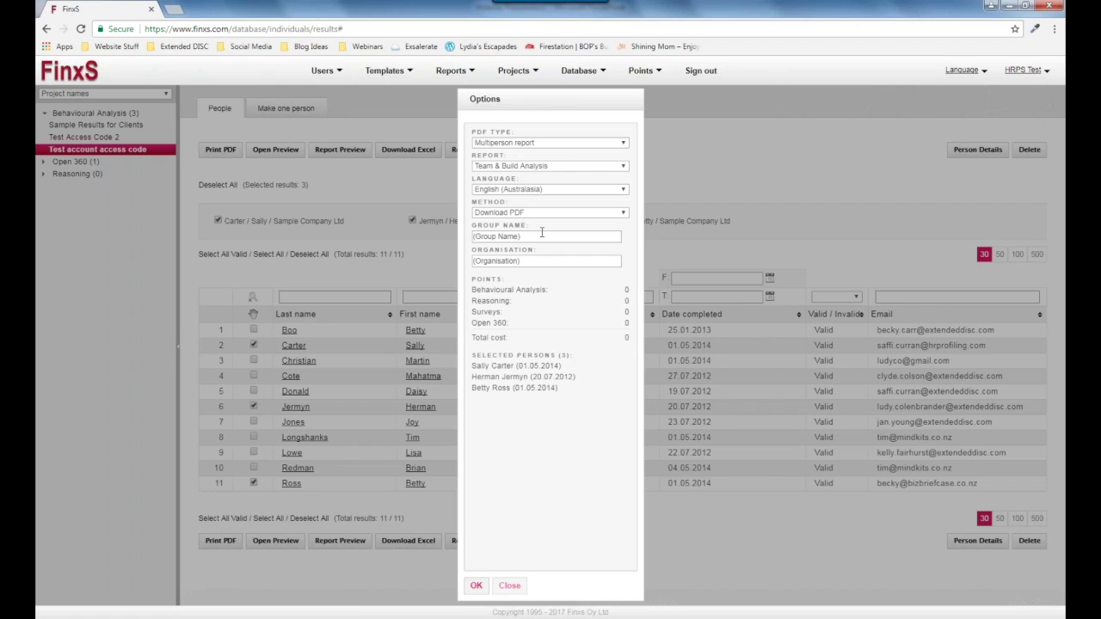
Set Group Name to 'Test Team' and Organisation to 'HRP', then generate the PDF.
drag(532, 237, 473, 237)
key(BackSpace)
text(Test Team)
click(532, 261)
text(H)
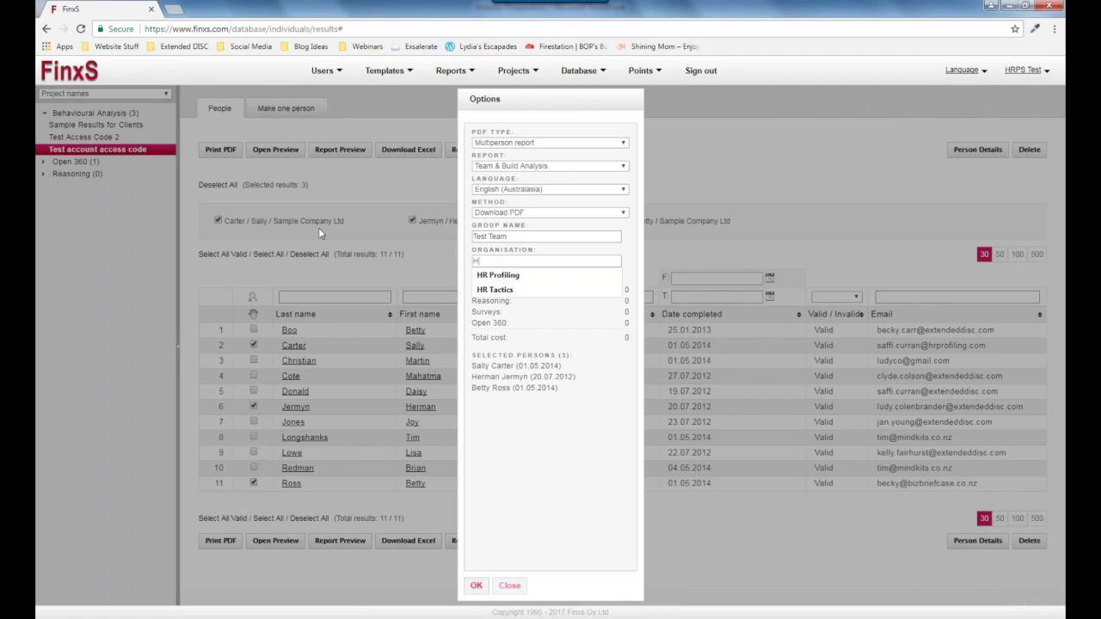
text(RP)
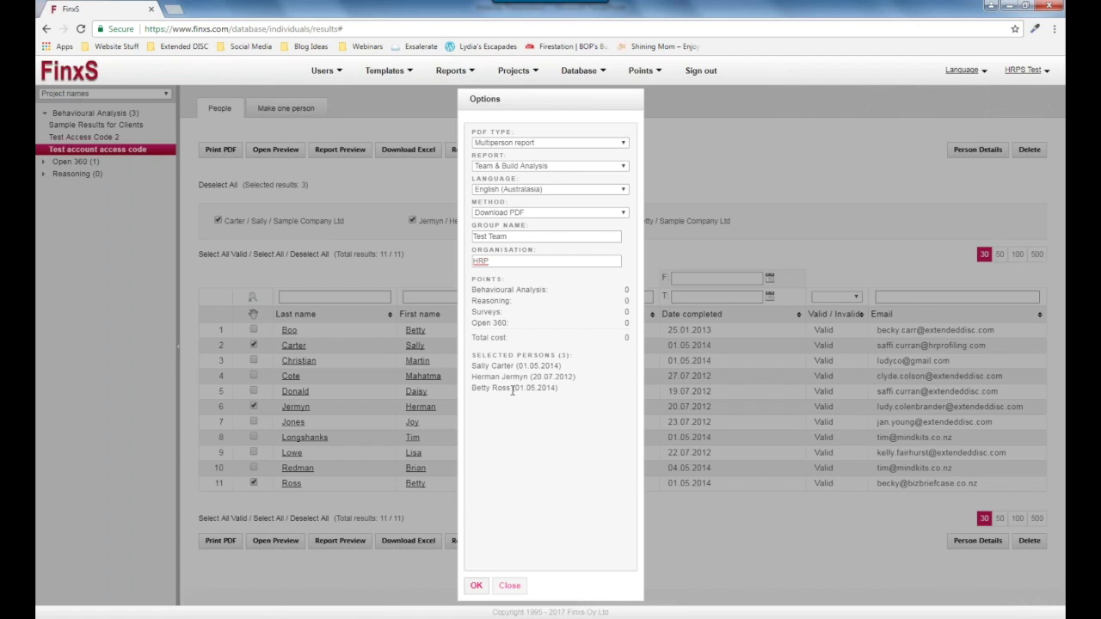
click(478, 586)
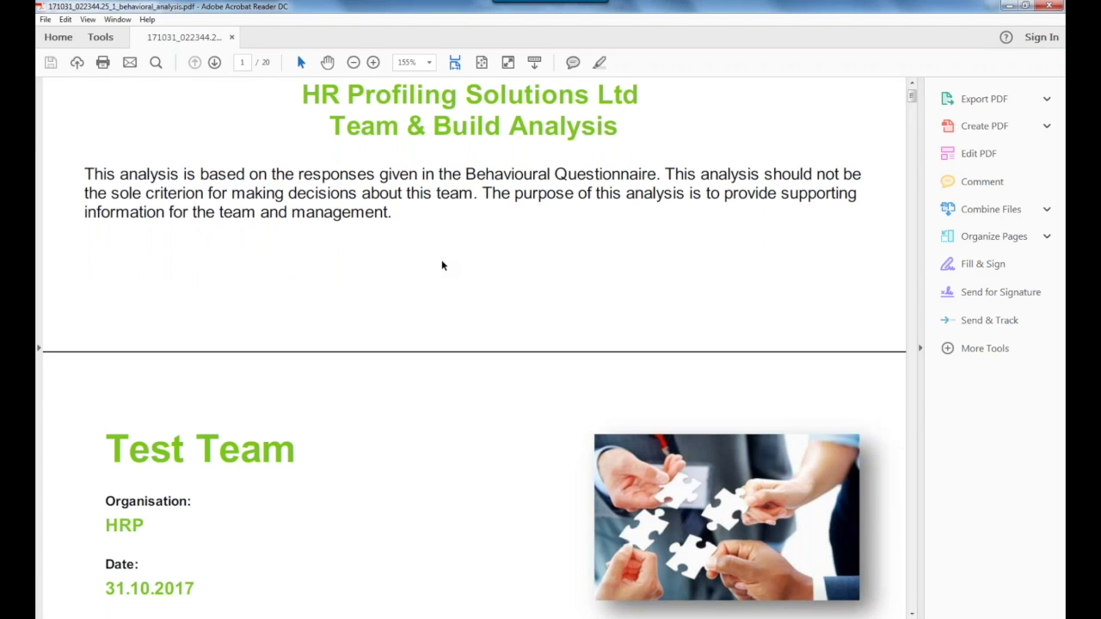
Scroll through the Test Team report at 75% zoom, then close Acrobat Reader.
scroll(443, 266, down, 10)
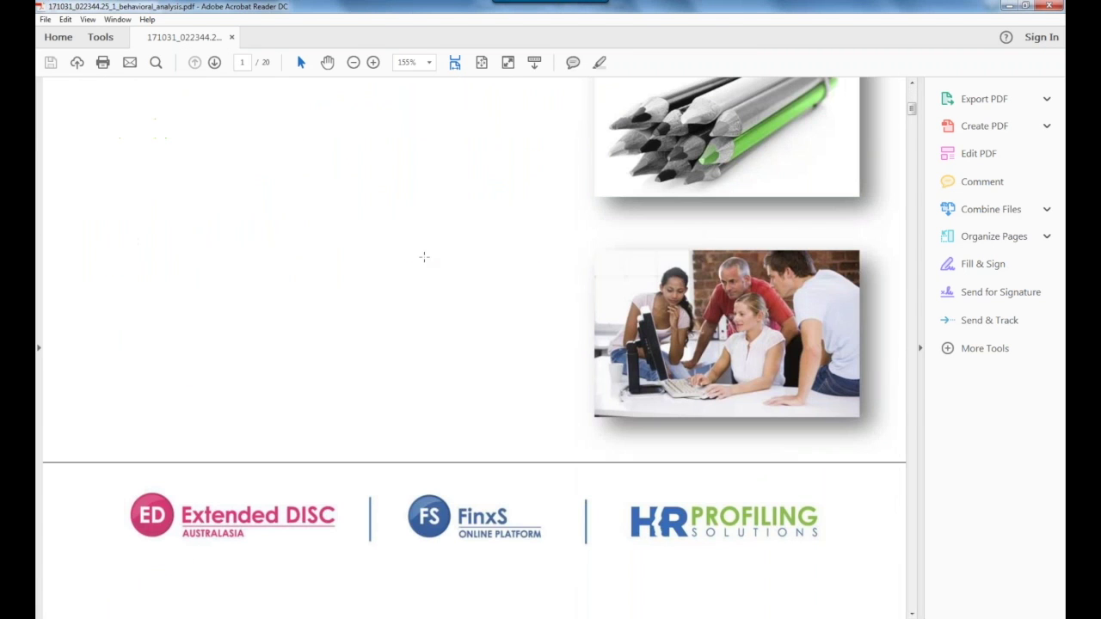
scroll(424, 257, down, 20)
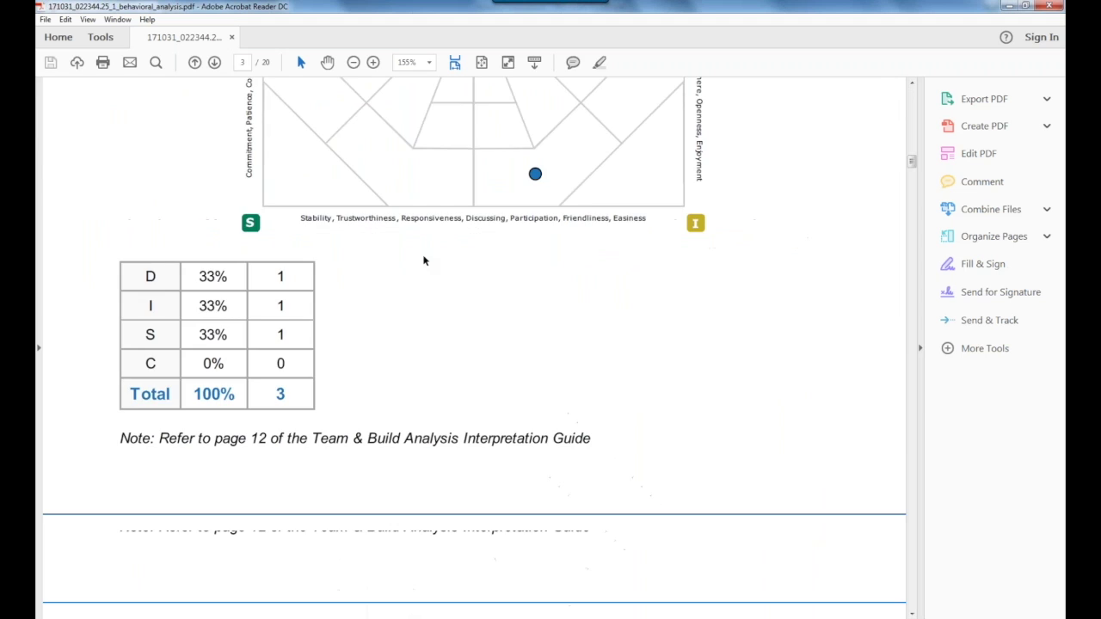
click(353, 62)
scroll(410, 296, down, 14)
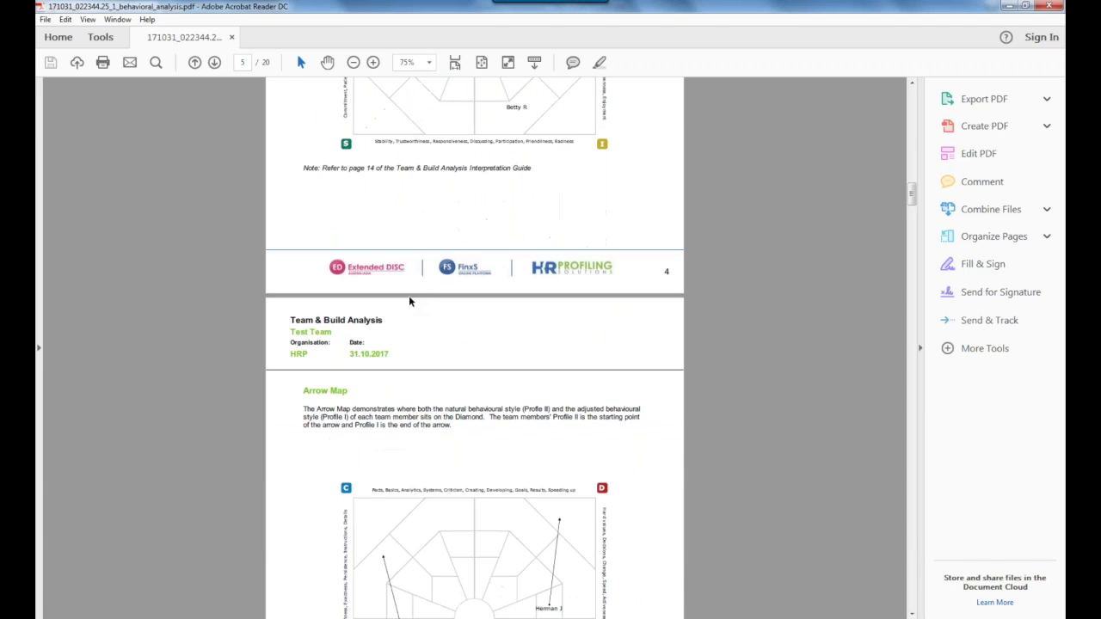
click(1049, 6)
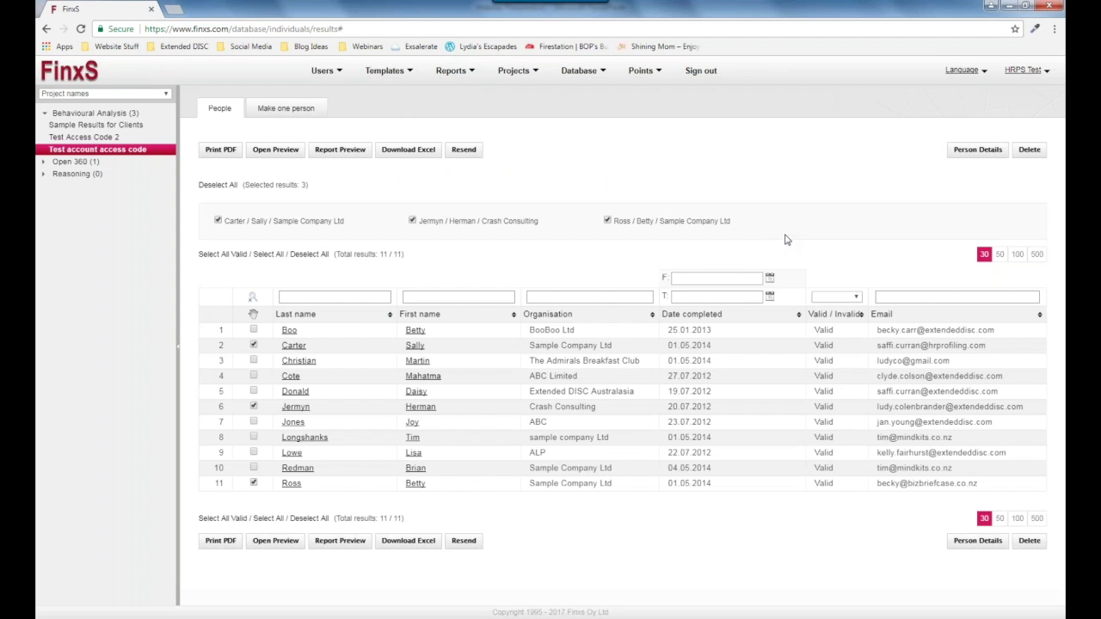
Go to the FinxS Teams list to show the Jan Test team's details.
click(583, 73)
mouse_move(577, 76)
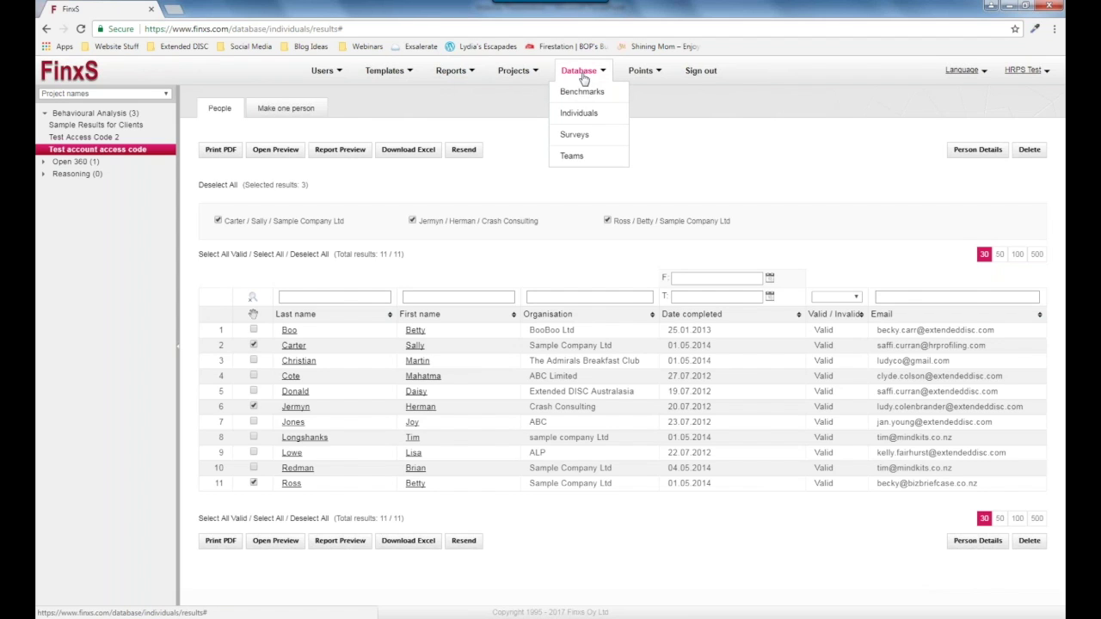
click(590, 156)
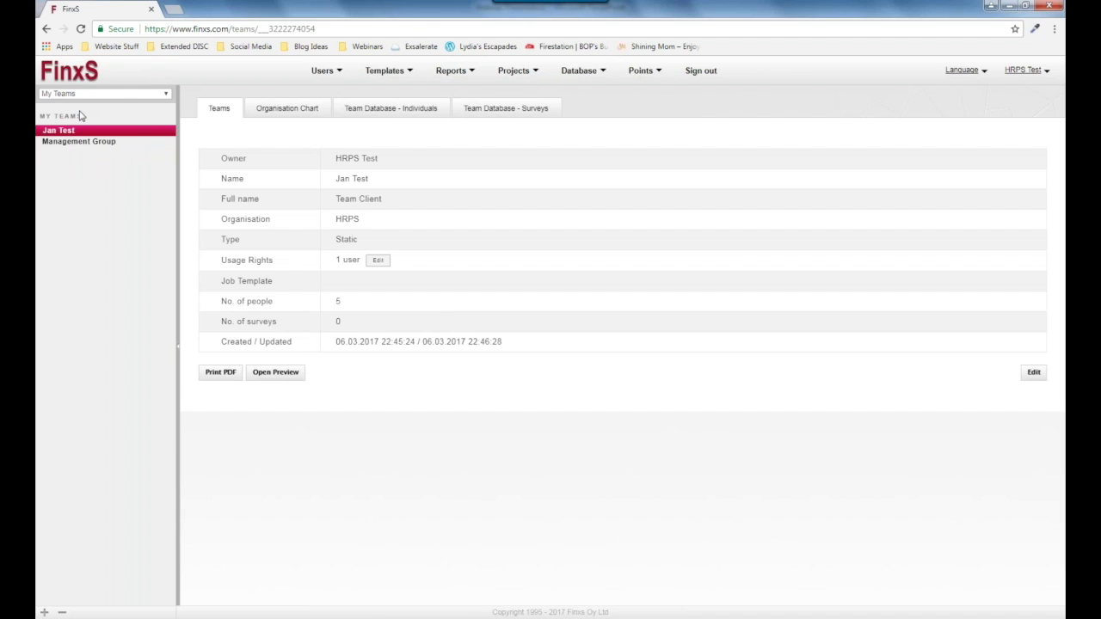
drag(56, 134, 67, 136)
Create and save static team 'HRP Test', full name 'HR Profiling Test Team', organisation HRP.
click(45, 614)
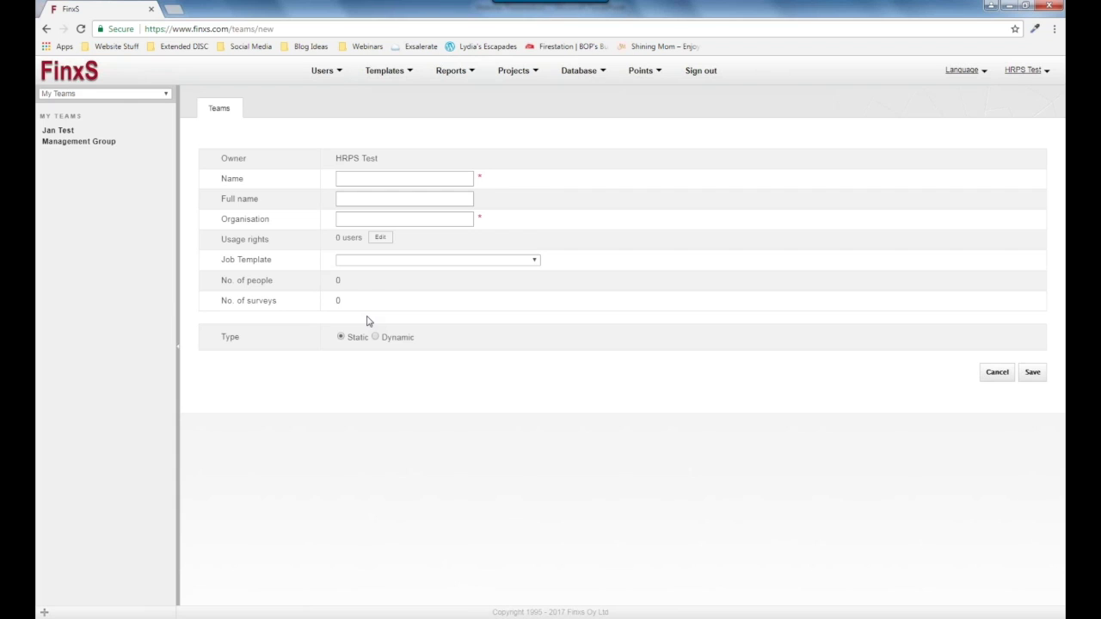
click(341, 179)
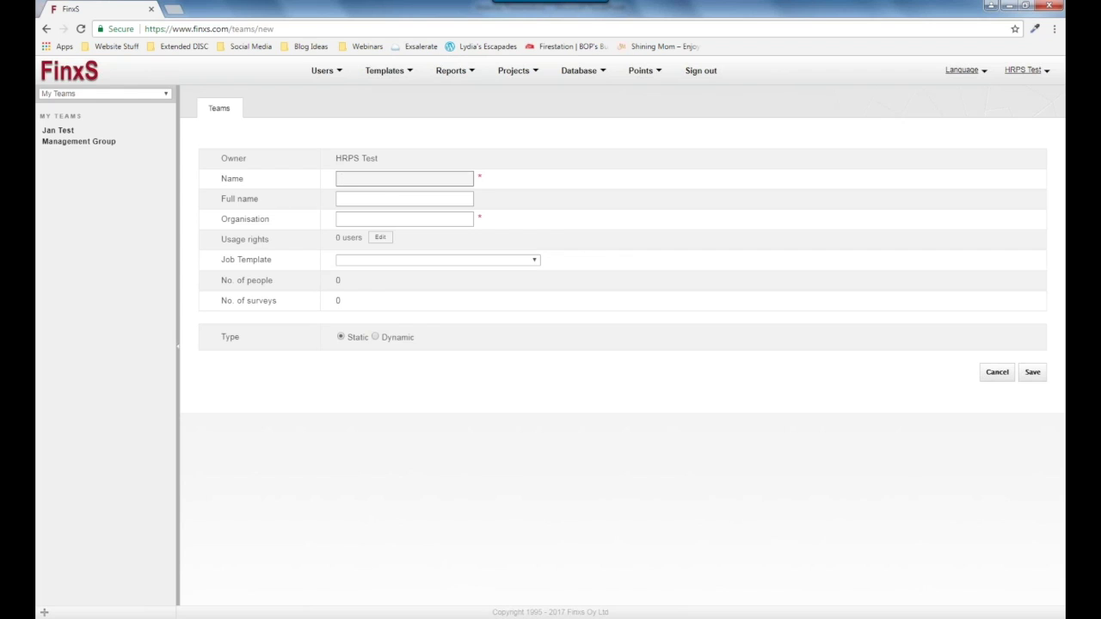
text(HRP Test)
click(359, 203)
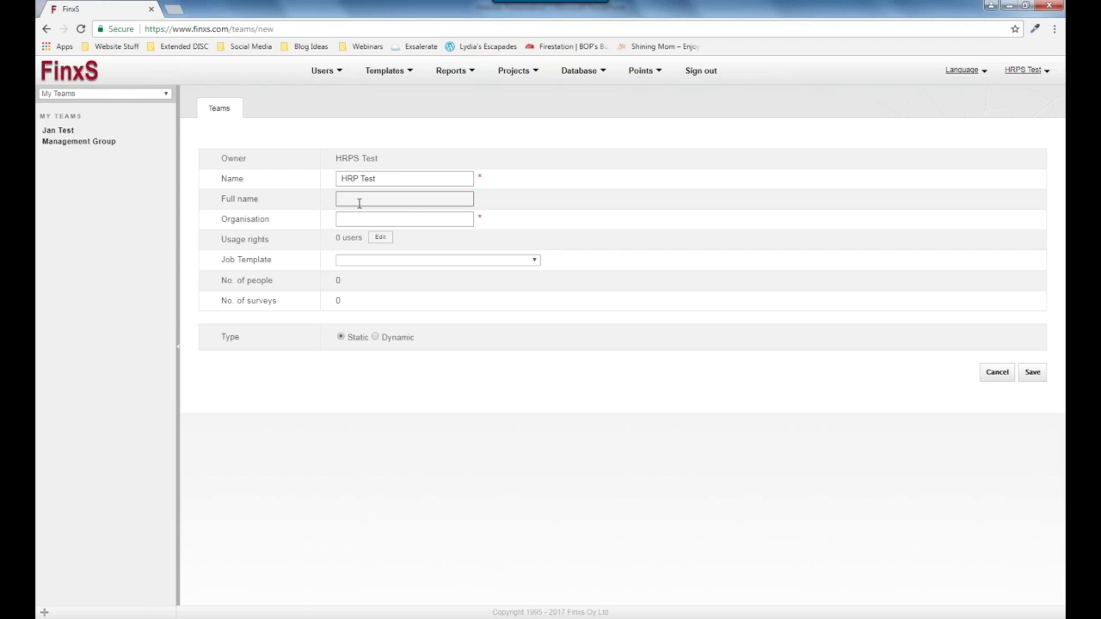
text(HR Profiling Test Team)
key(Tab)
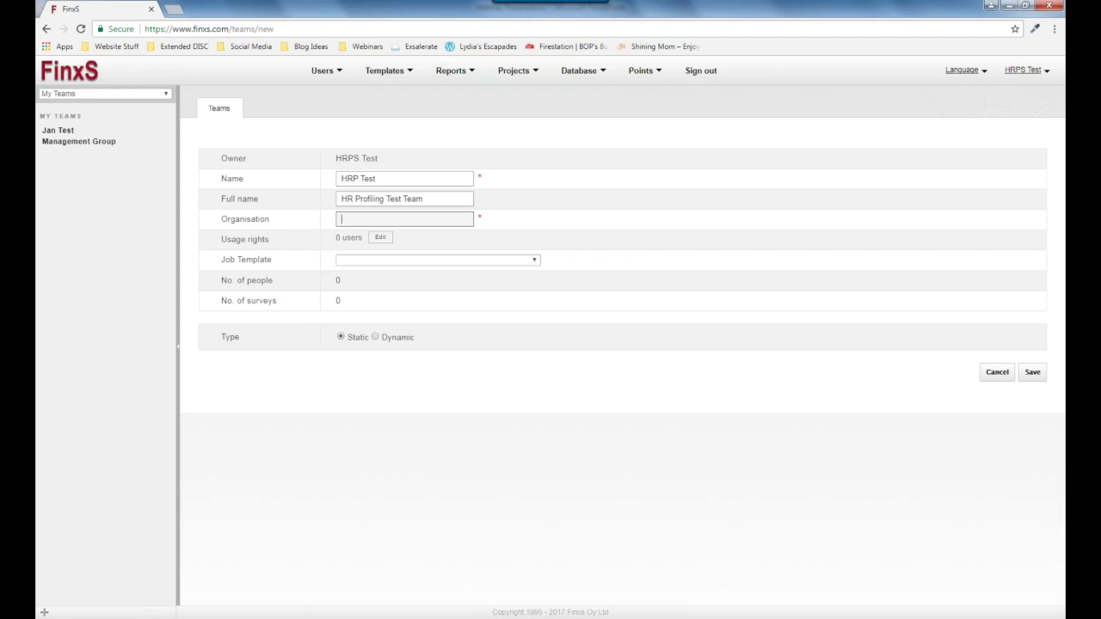
text(HRP)
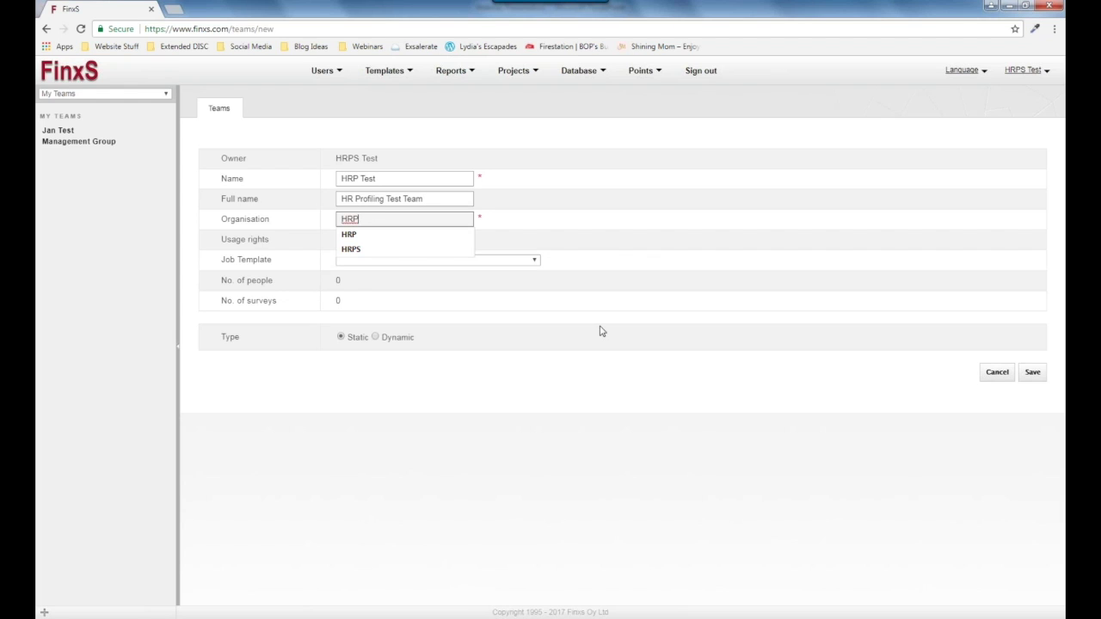
click(622, 329)
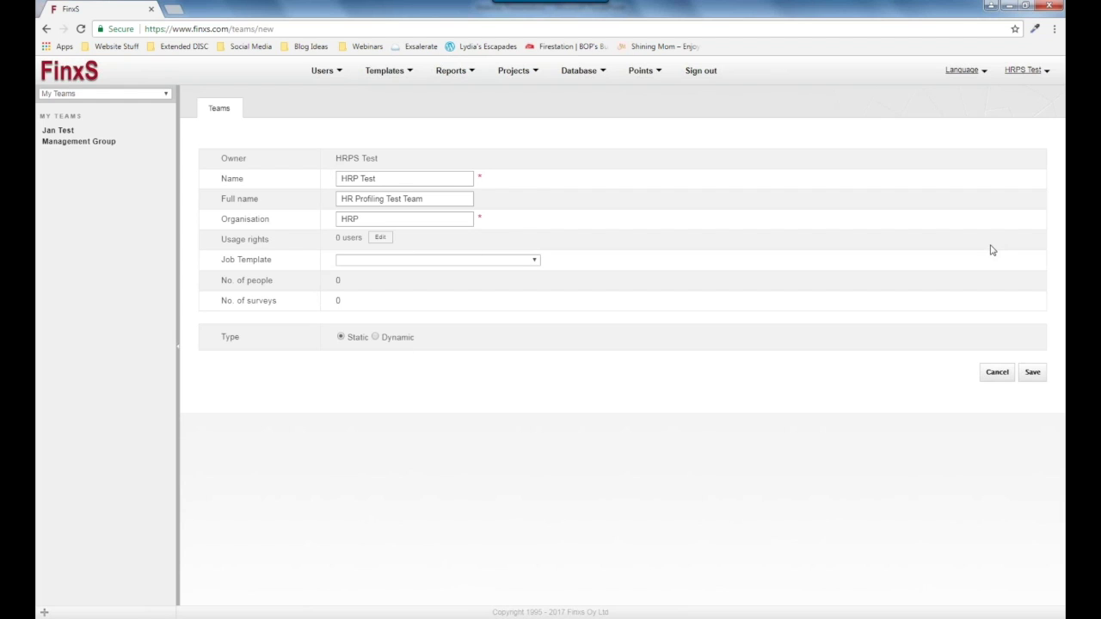
click(1031, 373)
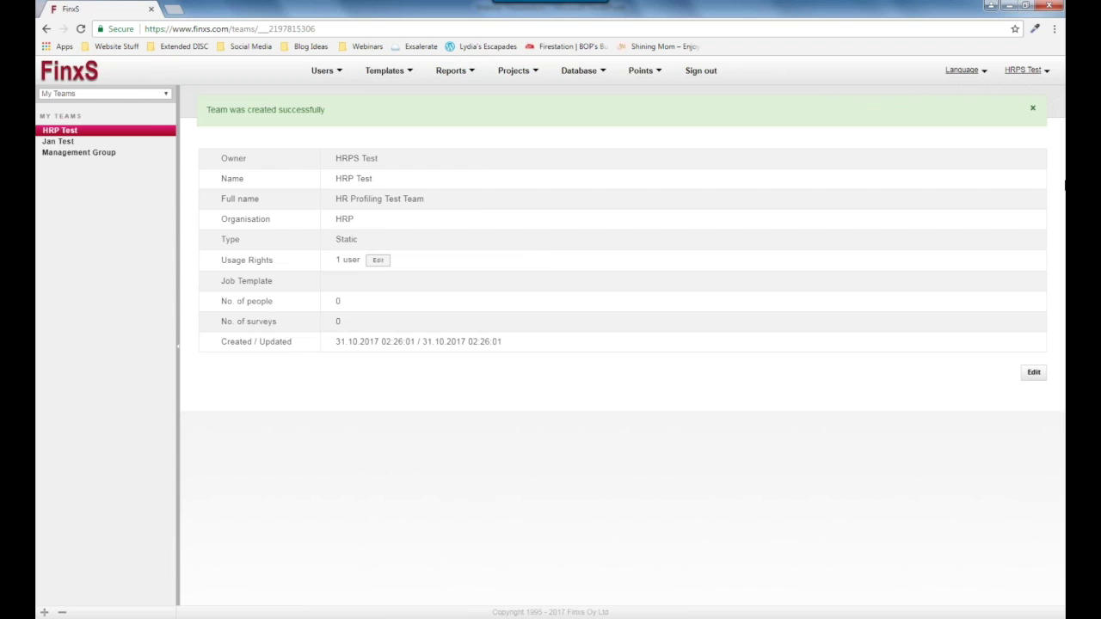
Dismiss the team-created banner and switch to Team Database - Individuals.
click(1032, 109)
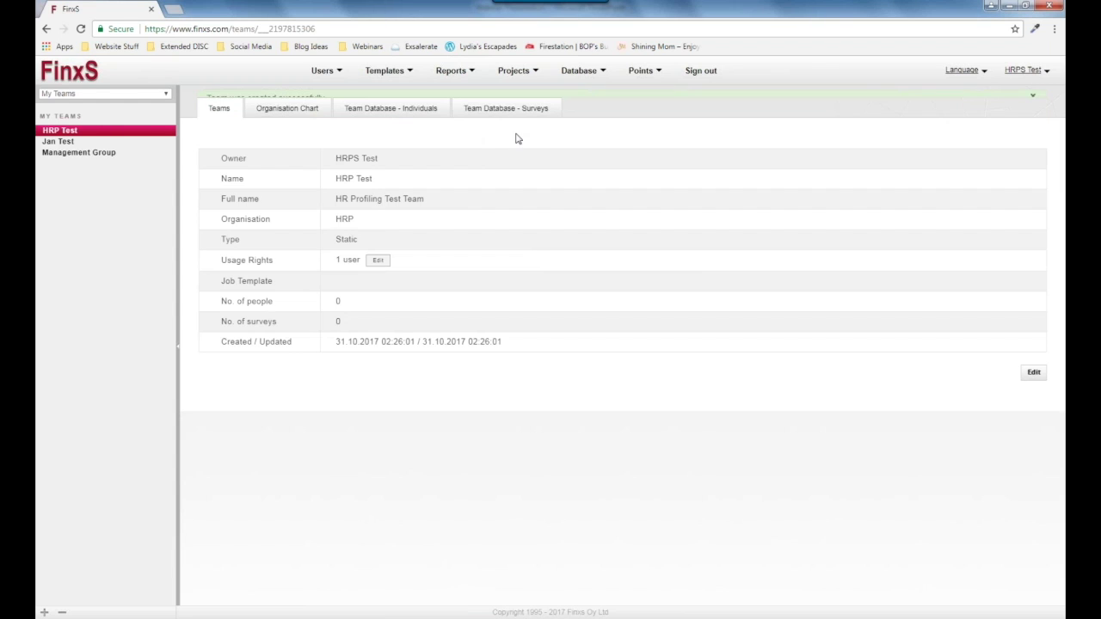
click(389, 109)
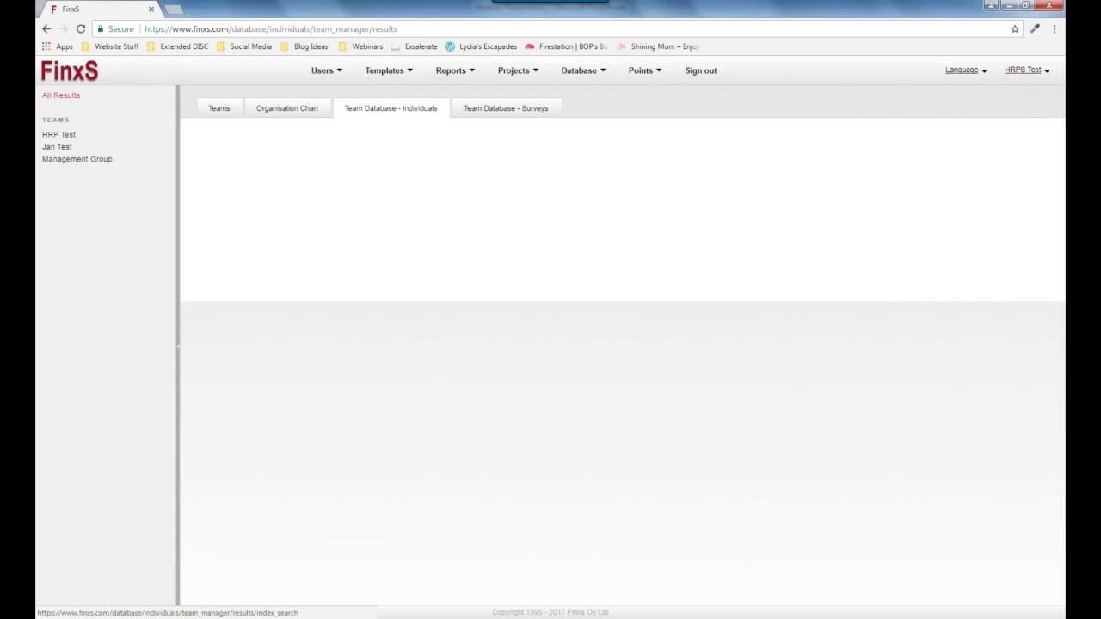
Show all results, pick HRP Test, and add the people in rows 3, 7 and 11.
click(55, 99)
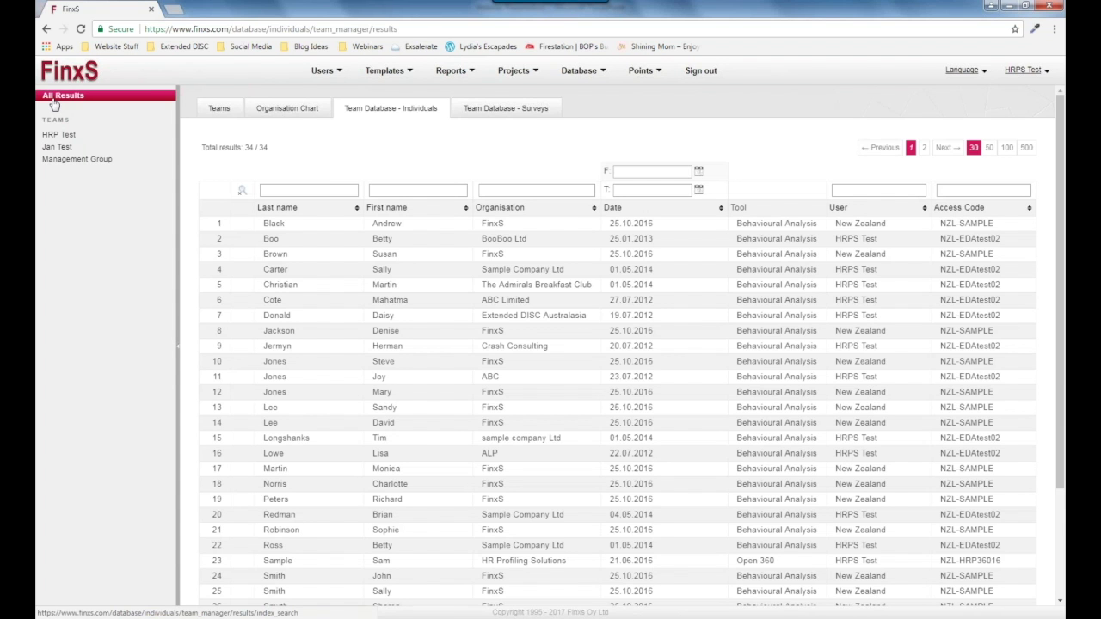
click(79, 140)
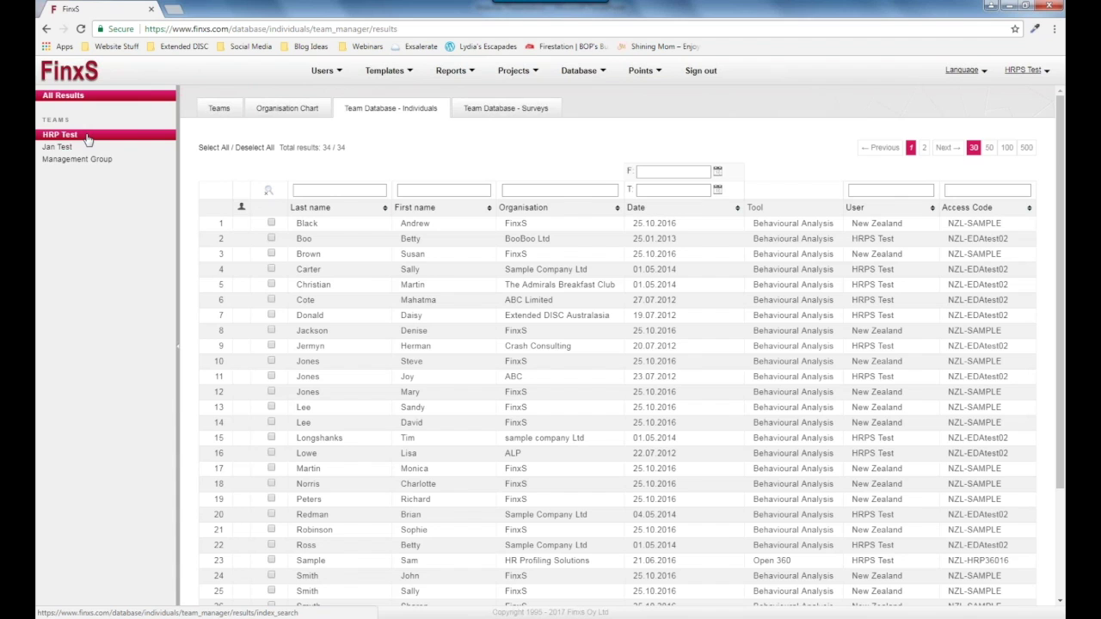
click(271, 254)
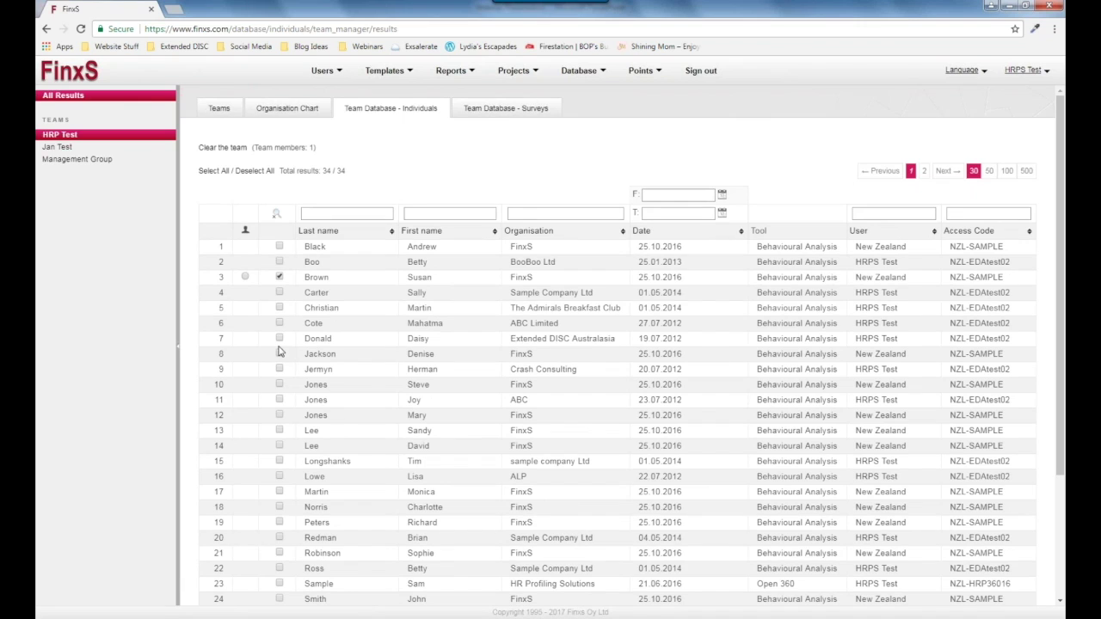
click(279, 339)
click(279, 400)
Mark the row 7 member as team leader and return to the team's details page.
click(247, 338)
scroll(262, 306, down, 1)
scroll(262, 301, down, 1)
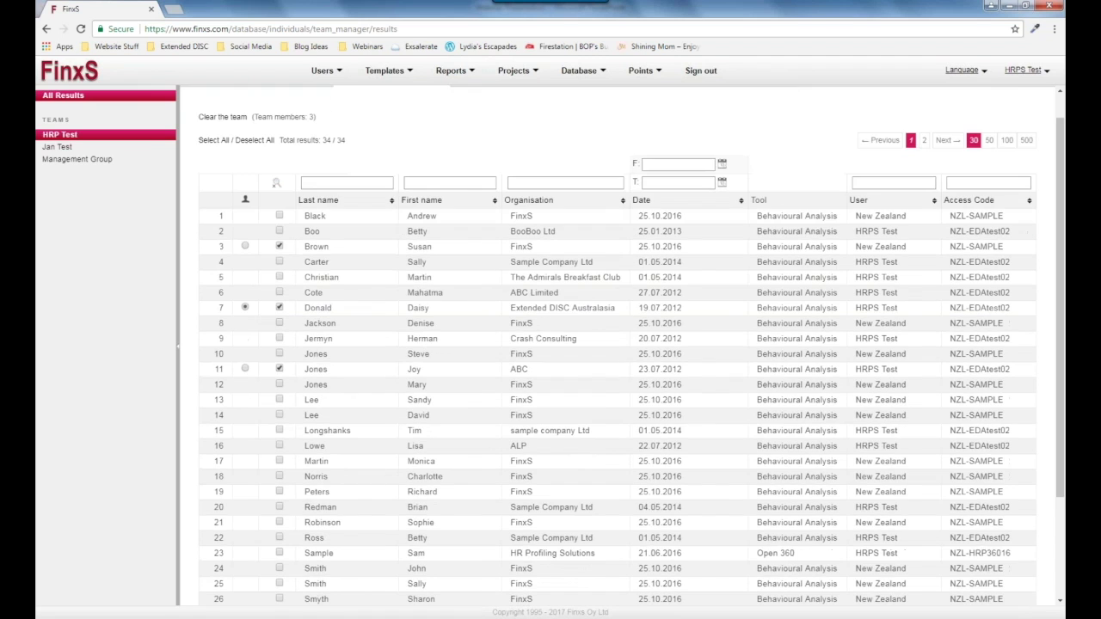
scroll(262, 301, up, 1)
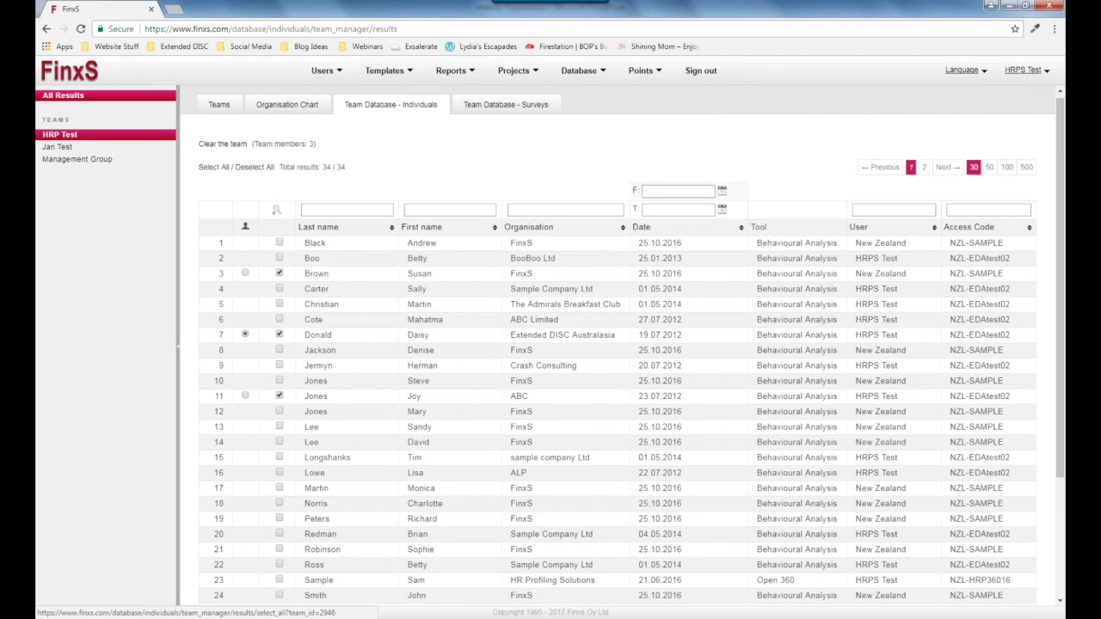
click(213, 167)
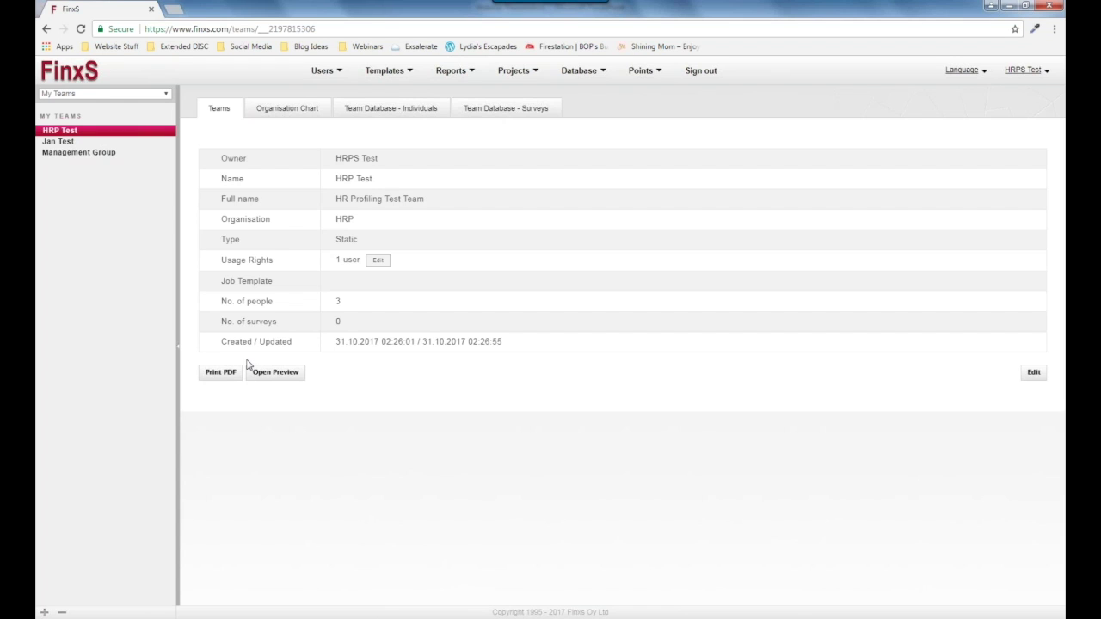
click(228, 378)
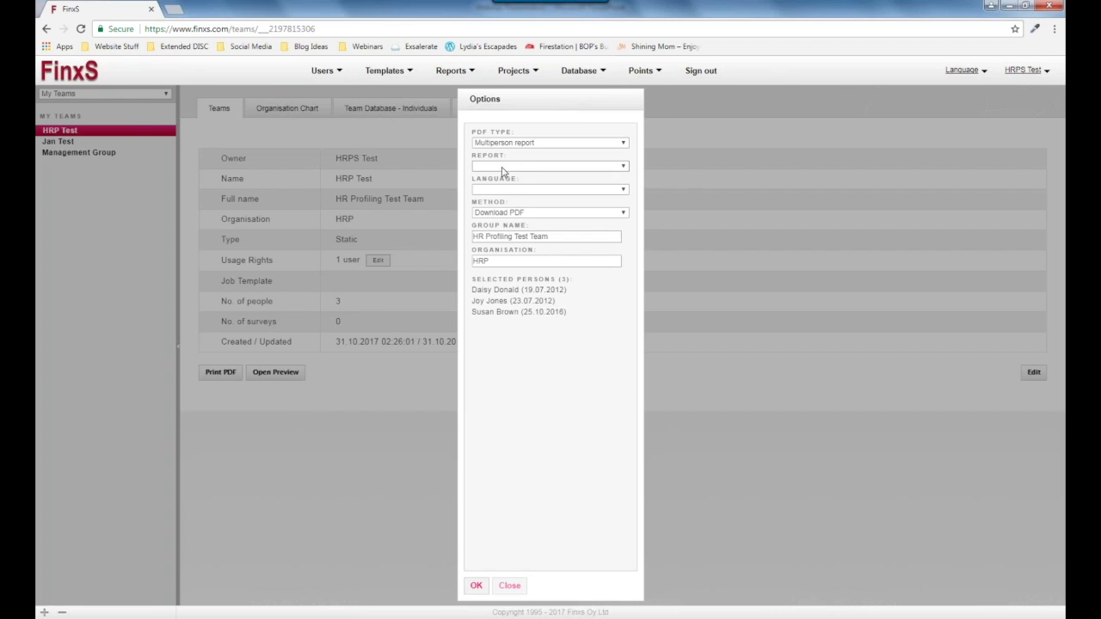
click(535, 169)
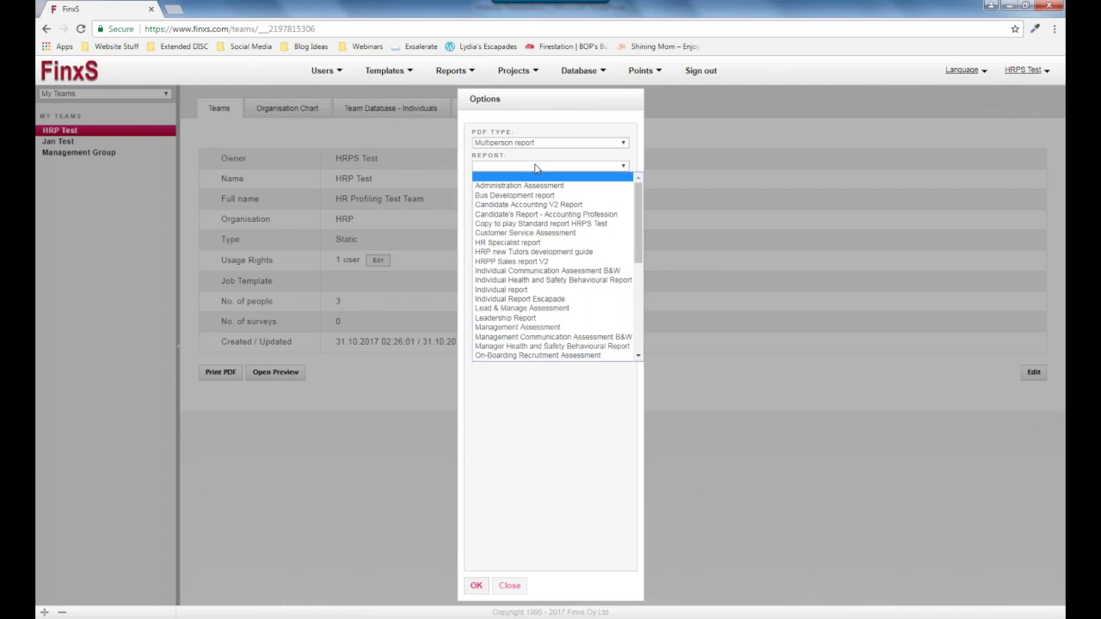
scroll(547, 284, down, 7)
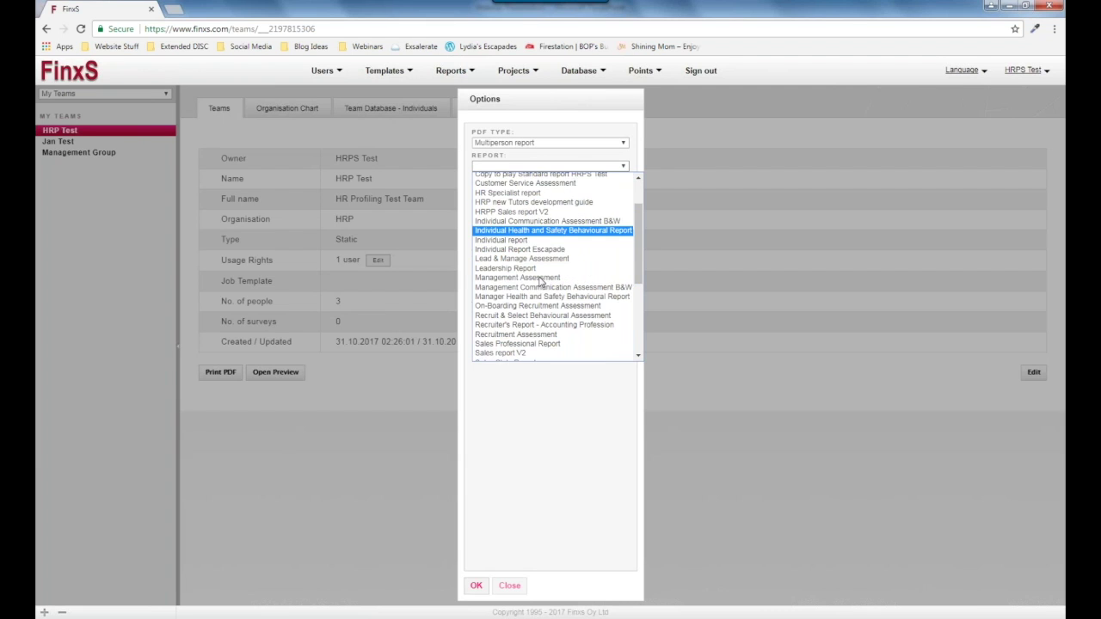
click(499, 299)
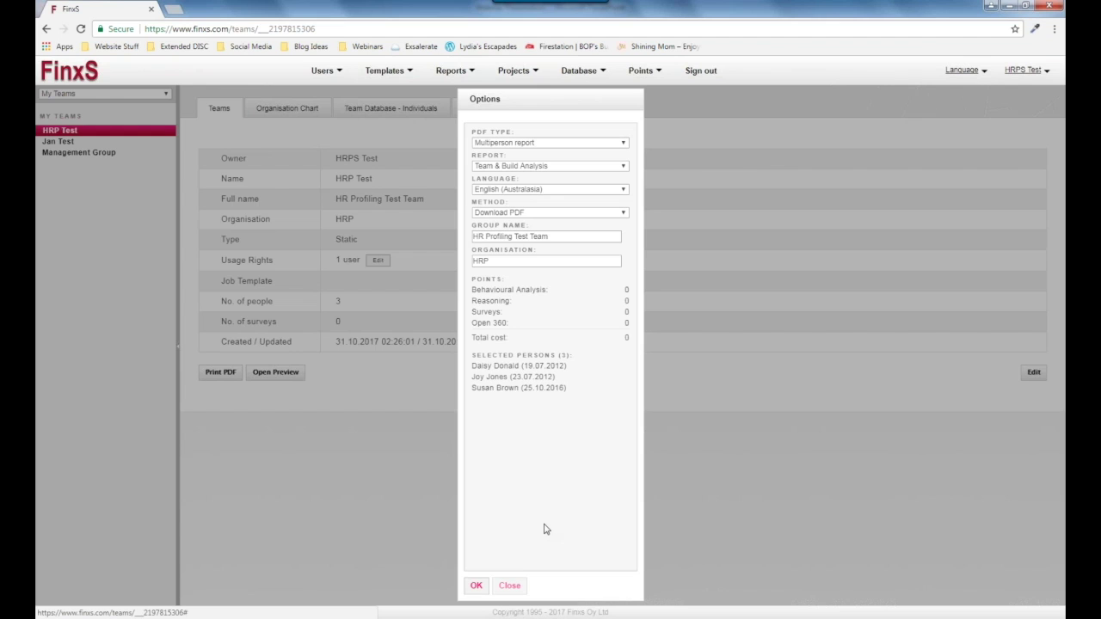
click(527, 215)
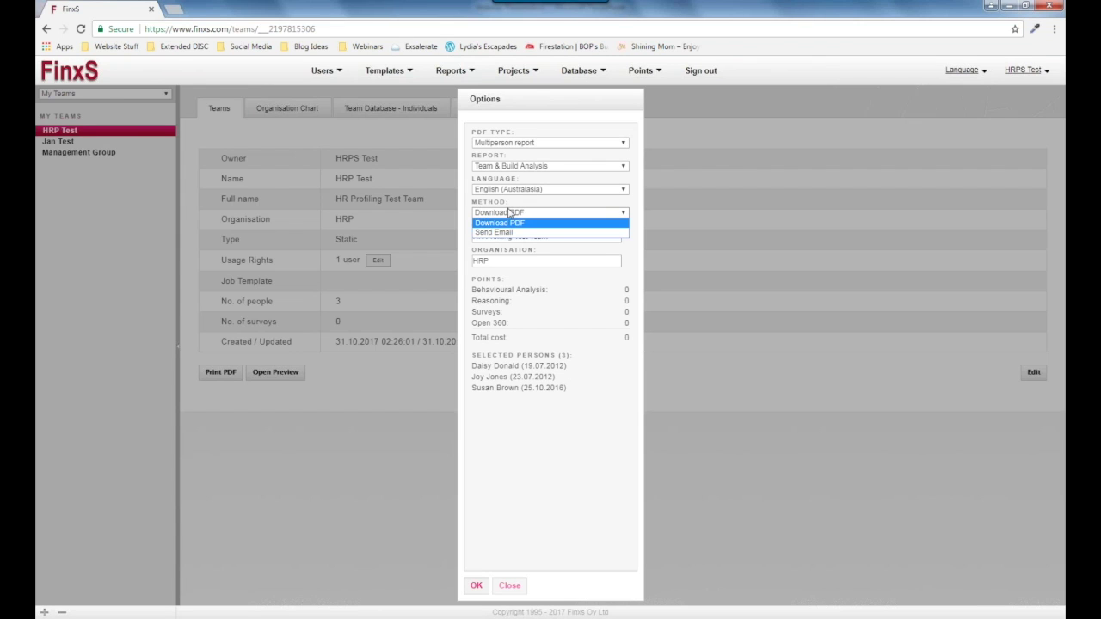
click(503, 232)
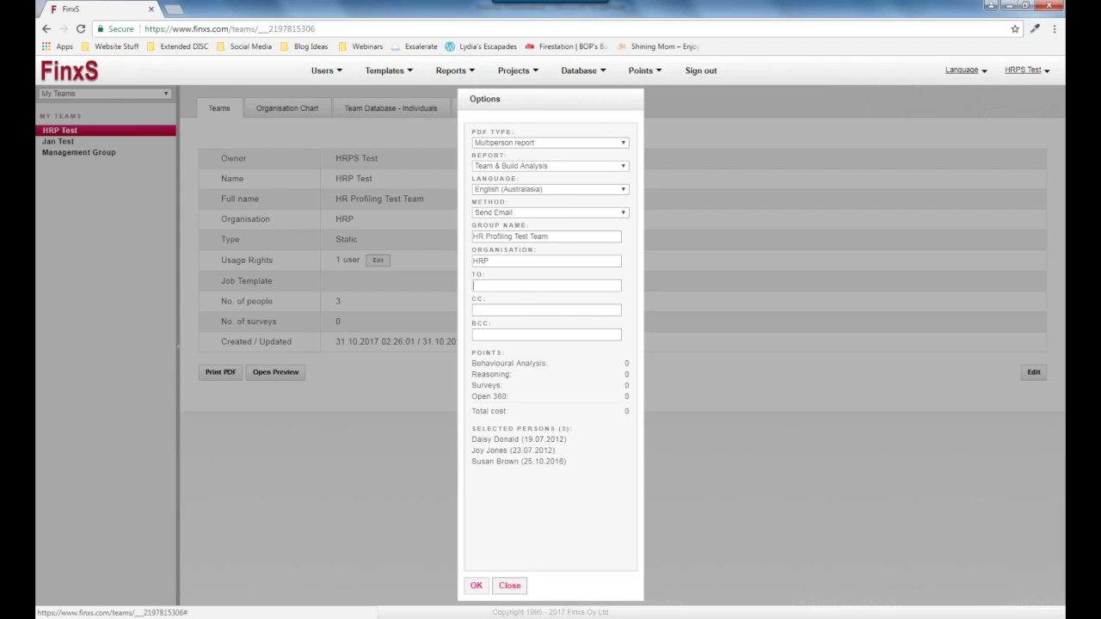
click(504, 592)
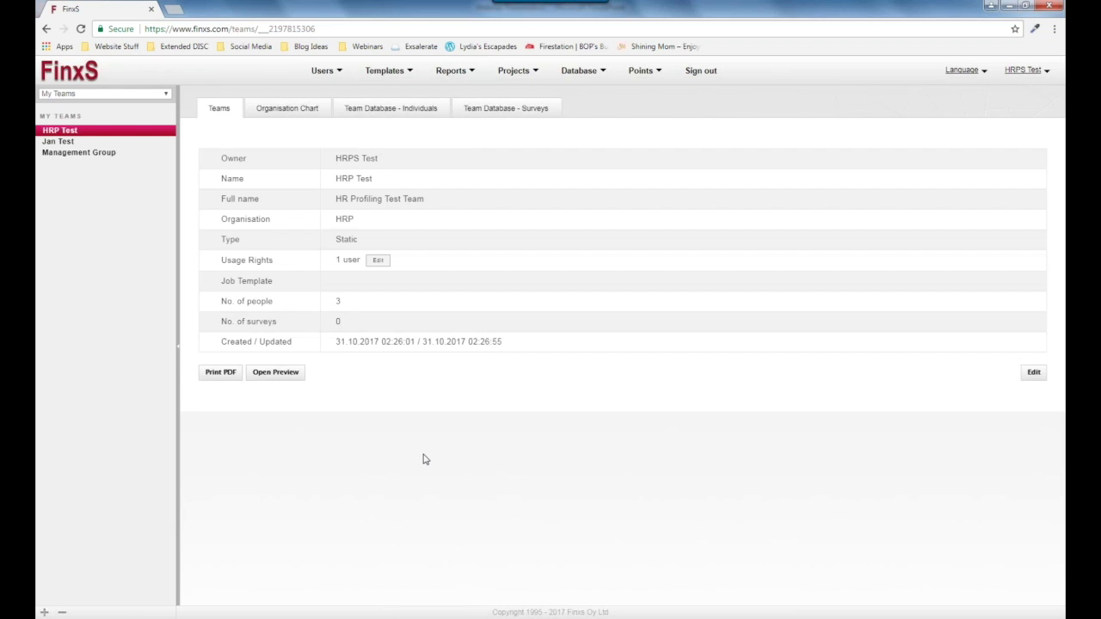
Open the HRP Test team's preview showing competence and style categories for its three members.
click(249, 377)
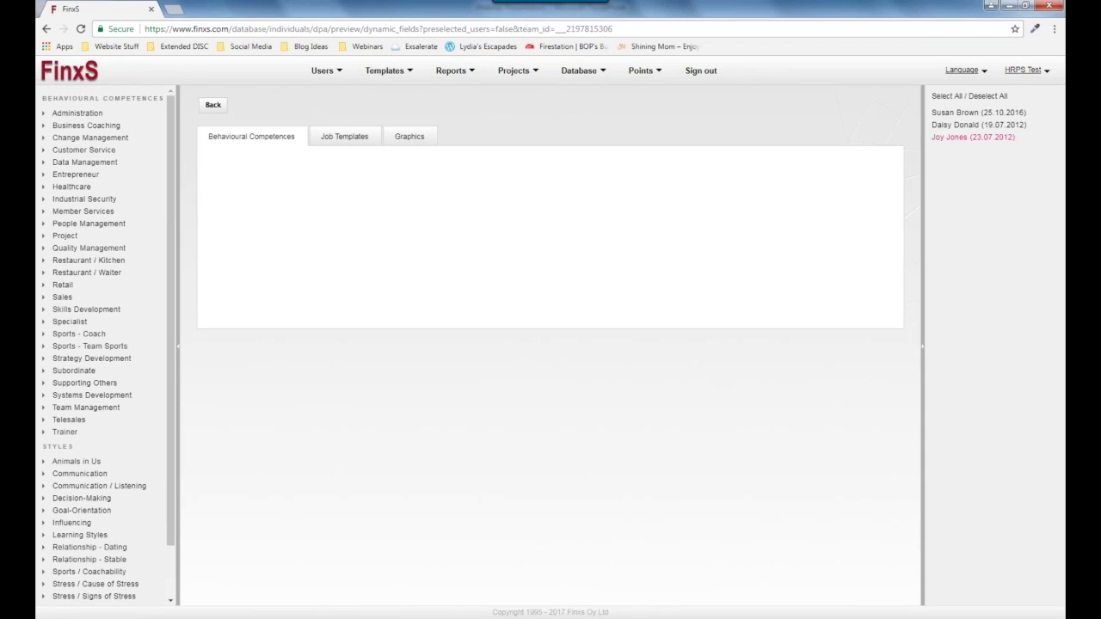
Select all three team members and preview their ratings for Administration's 'Consistently developing processes' competence.
click(944, 97)
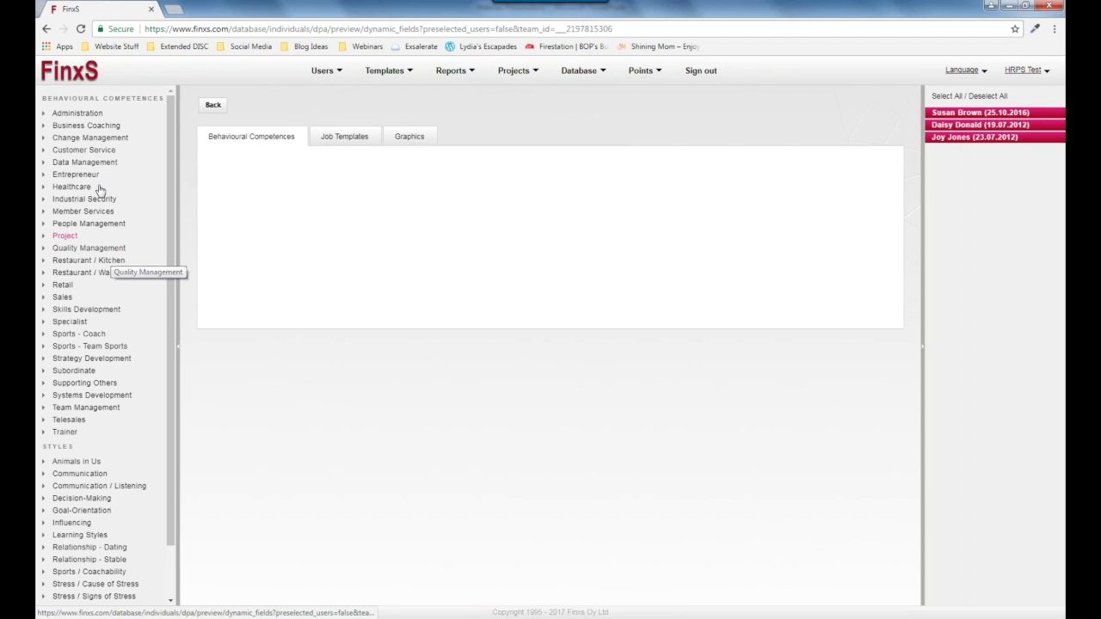
scroll(78, 258, down, 2)
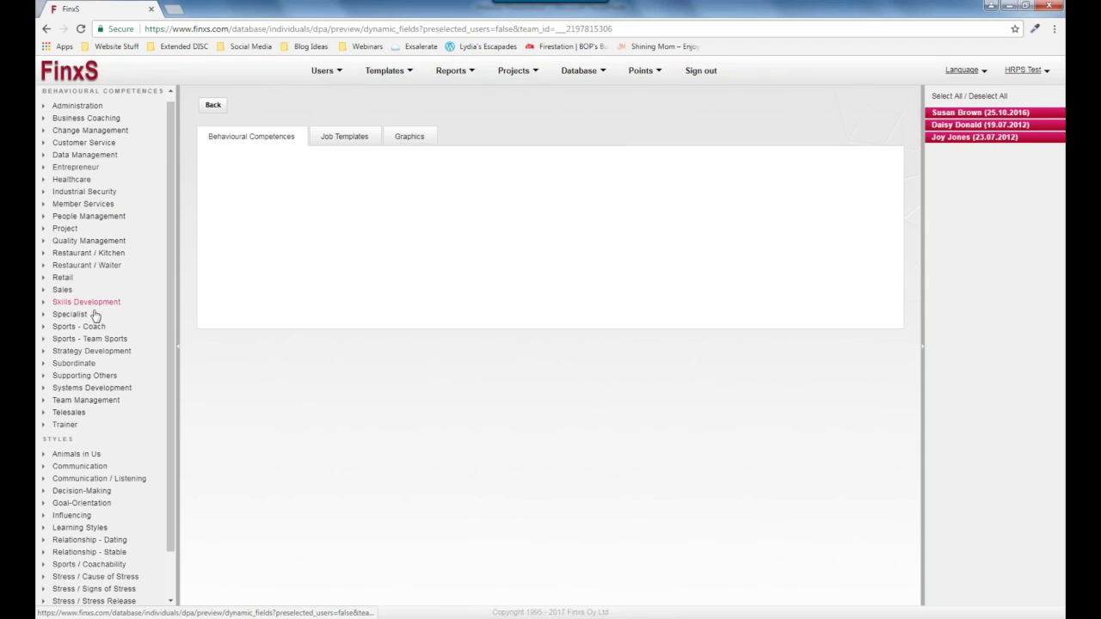
scroll(69, 525, up, 2)
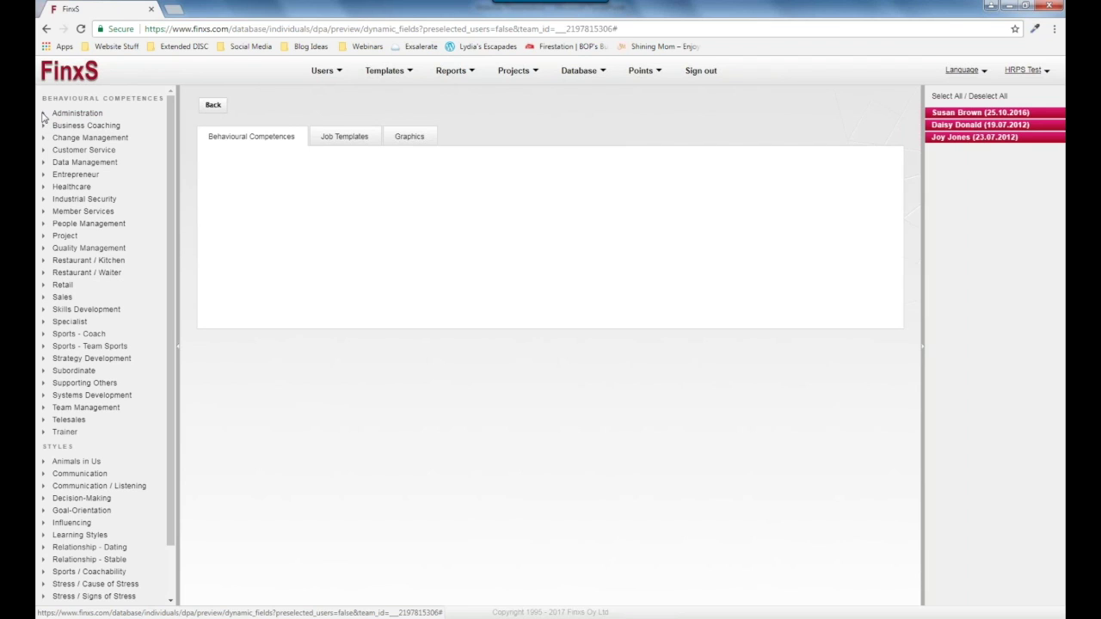
click(46, 114)
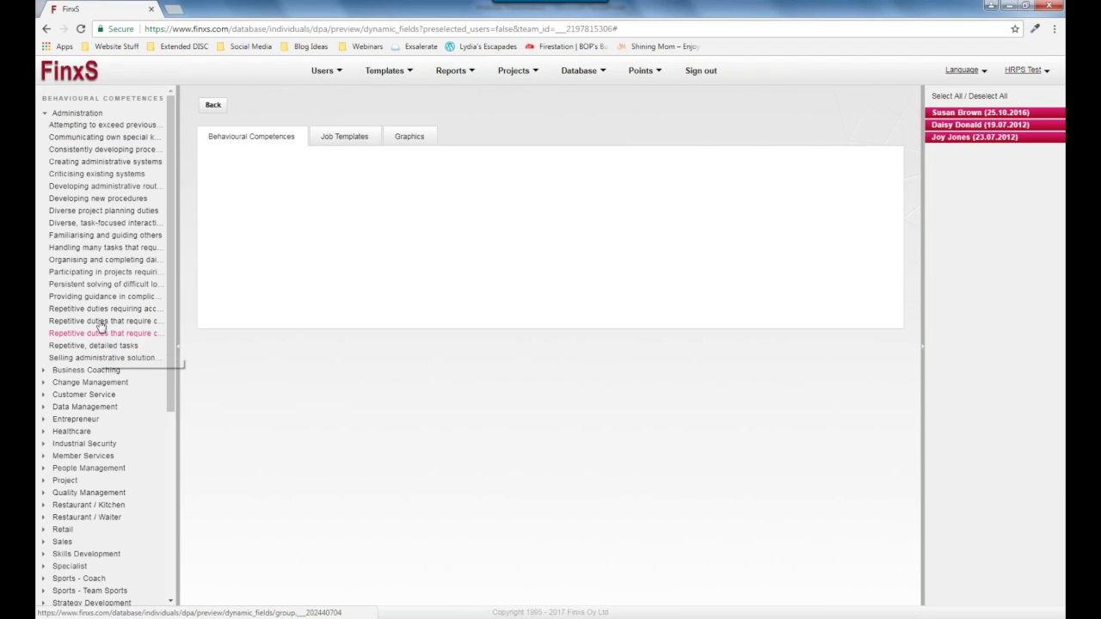
click(87, 151)
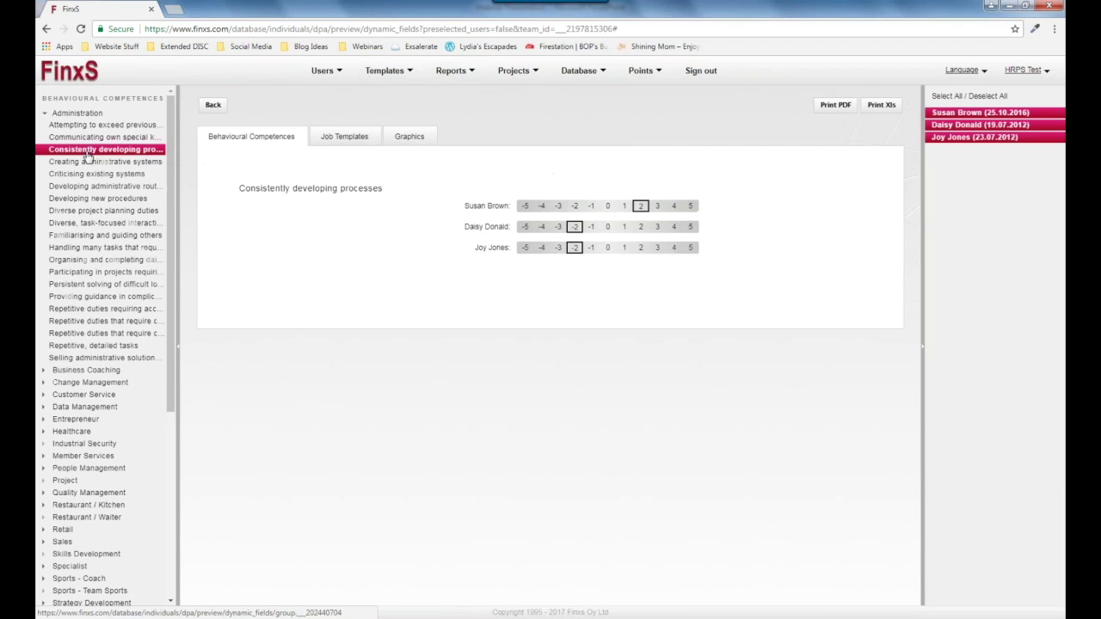
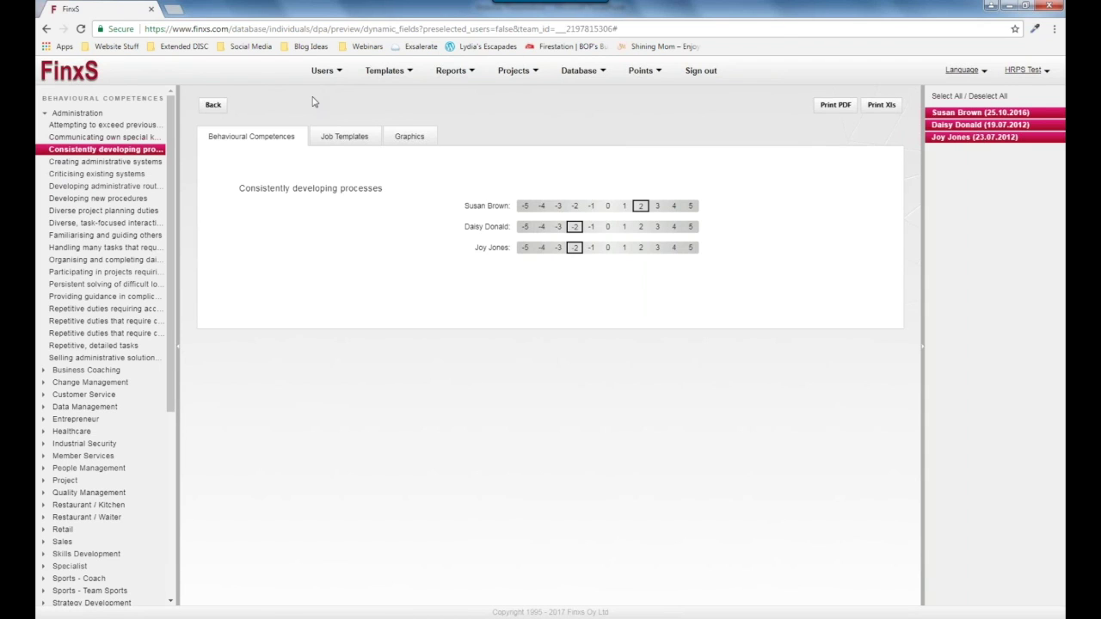
Show the Job Templates comparison, listing templates such as Leadership 21, SSL Sales and Test Template.
click(355, 137)
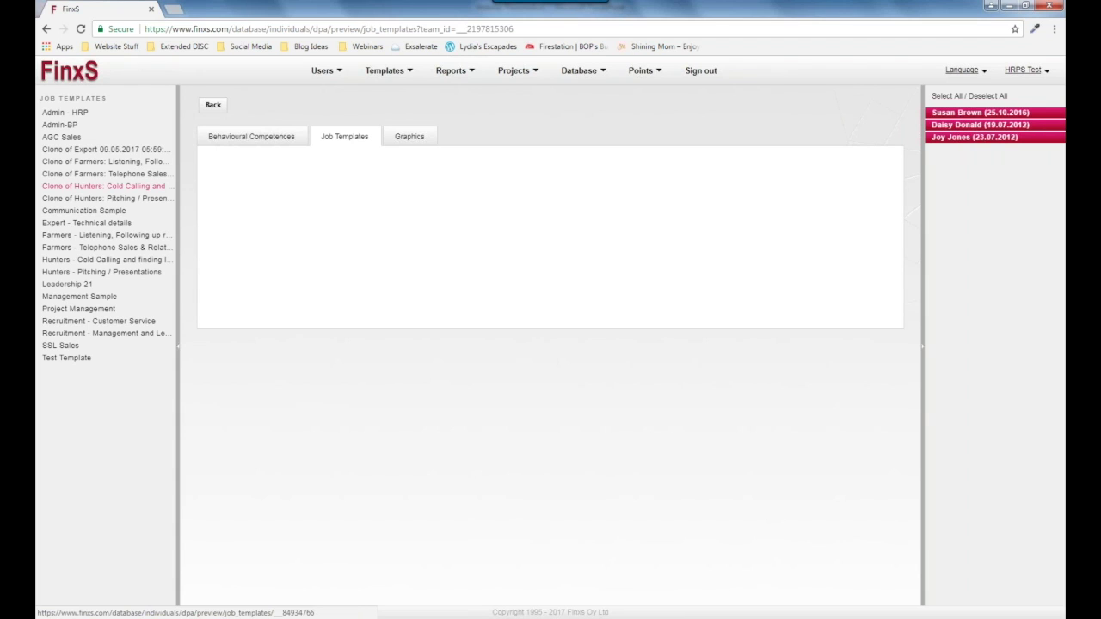
Compare only the second and third team members against the Admin - HRP job template.
click(81, 114)
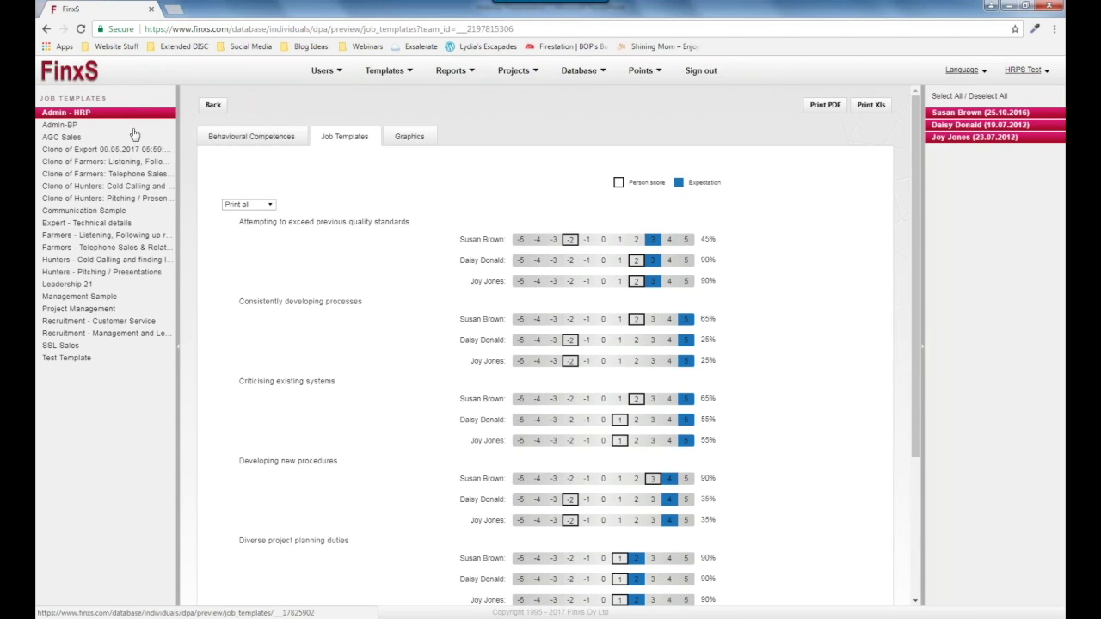
click(964, 112)
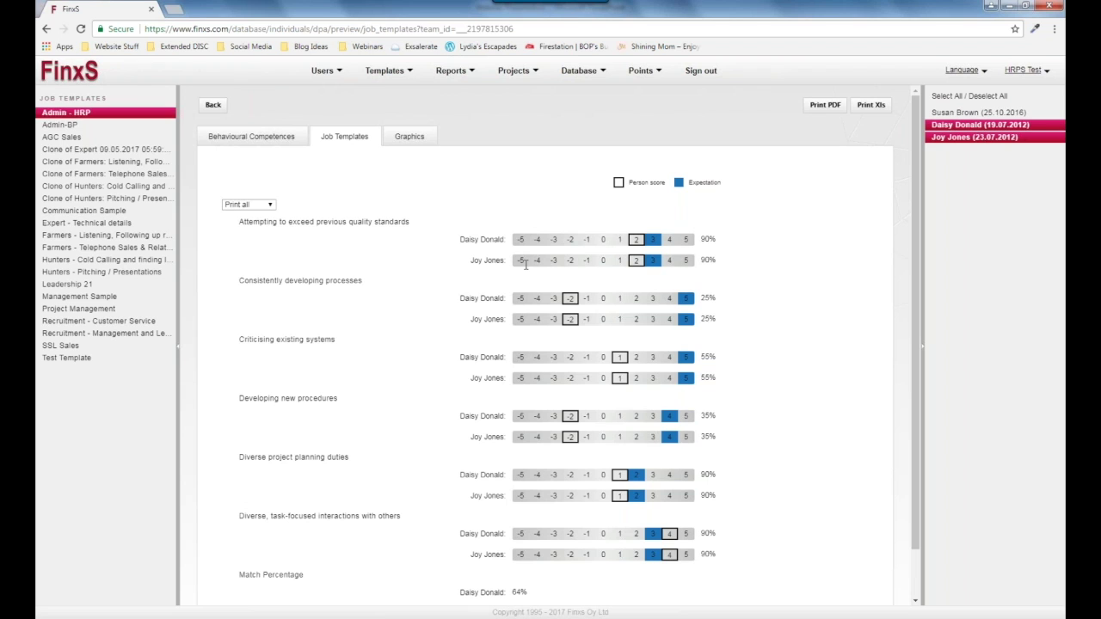
scroll(651, 290, down, 1)
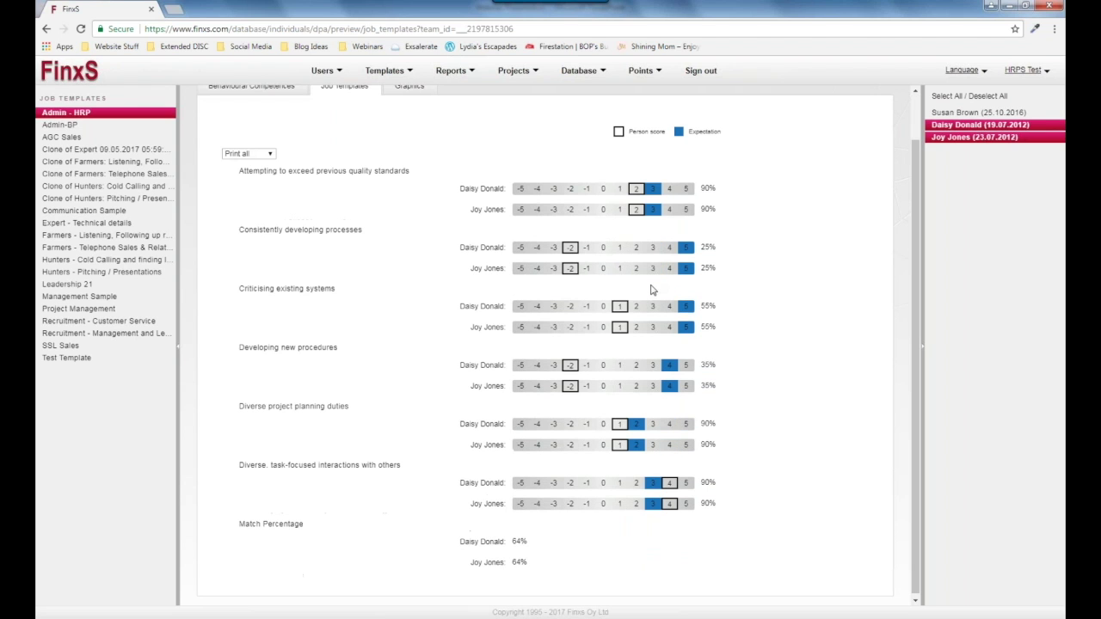
scroll(662, 258, up, 1)
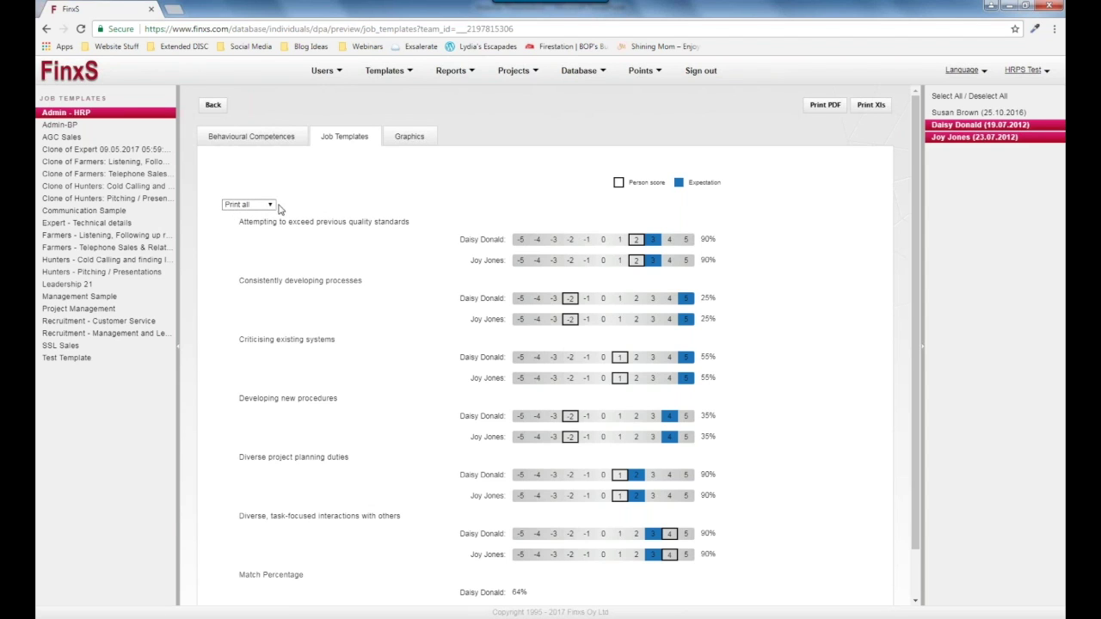
click(261, 207)
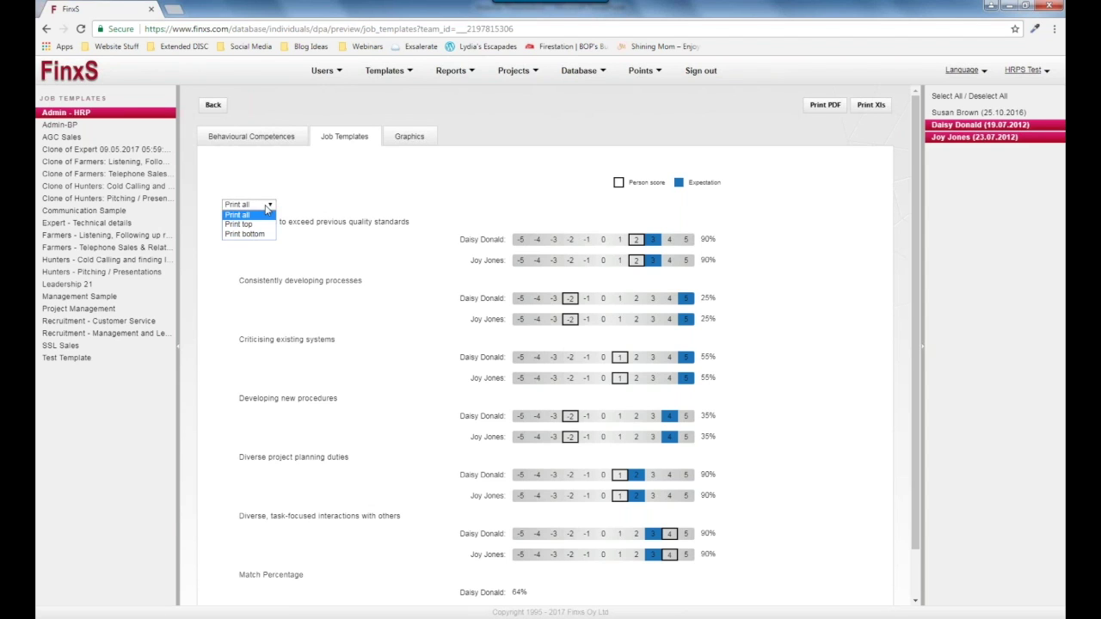
Limit the job template report to each person's top 5 scores, then show the Graphics page.
click(267, 234)
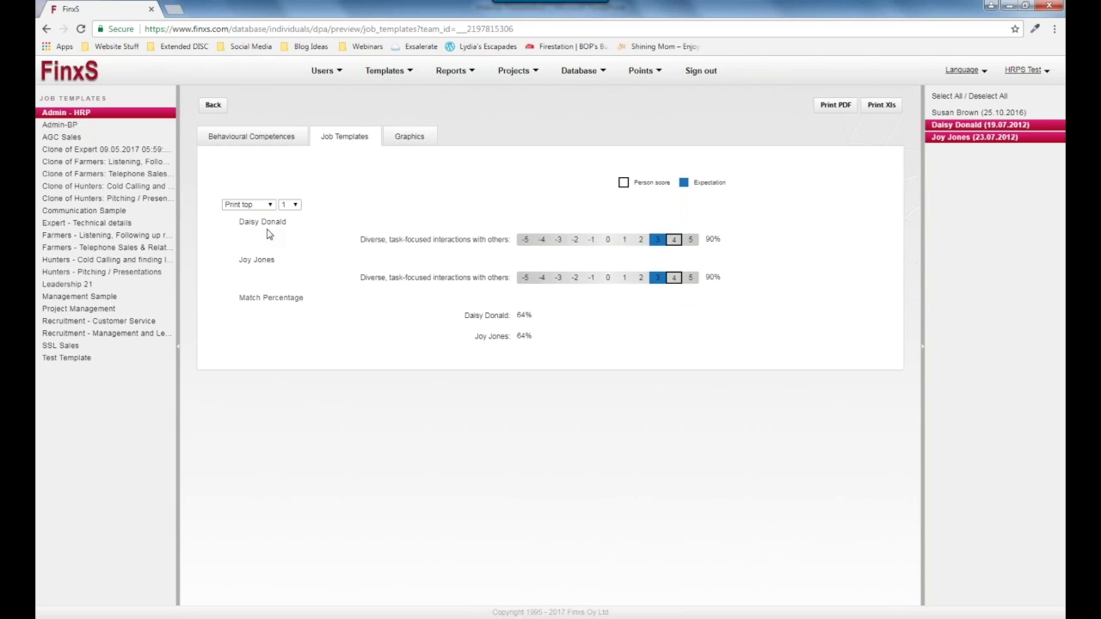
click(295, 205)
click(287, 234)
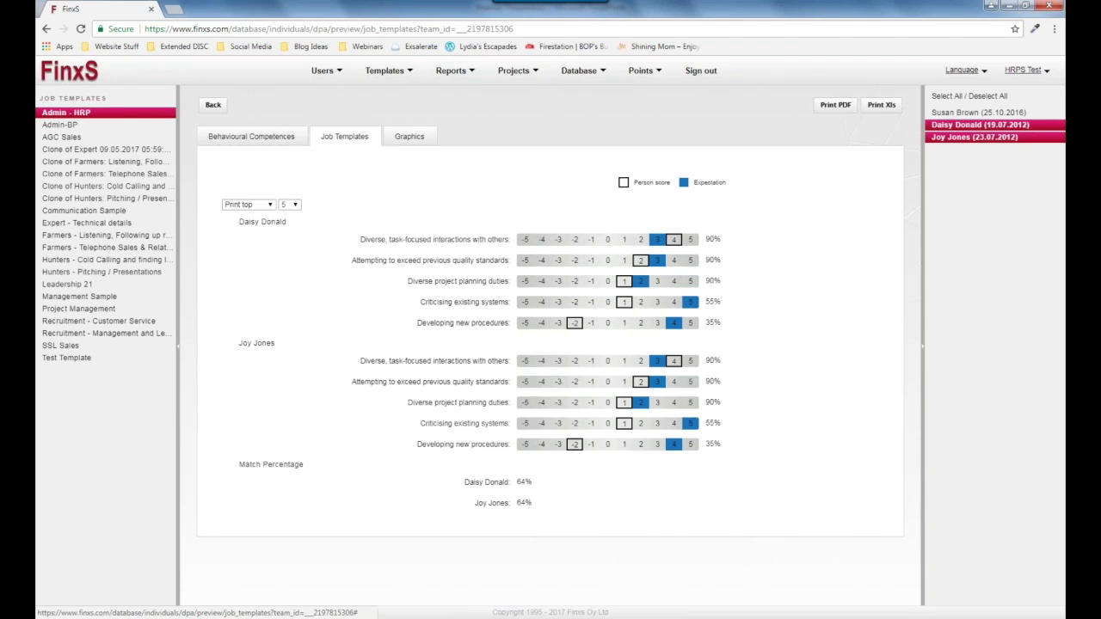
click(409, 137)
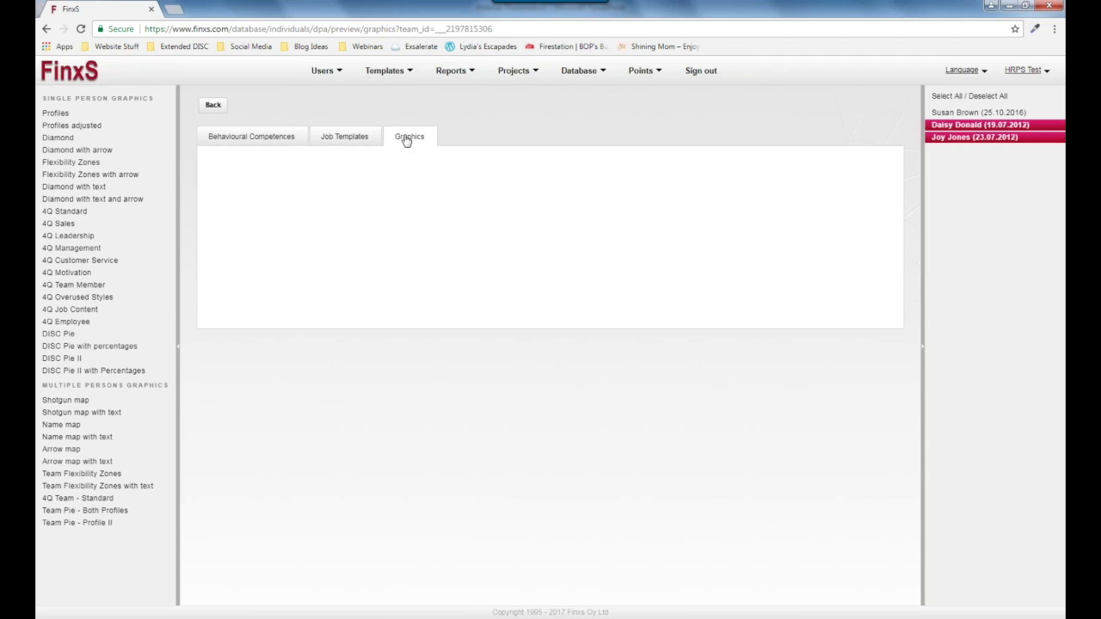
Show the Profiles DISC charts with the first person added back, reviewing all three members.
click(86, 113)
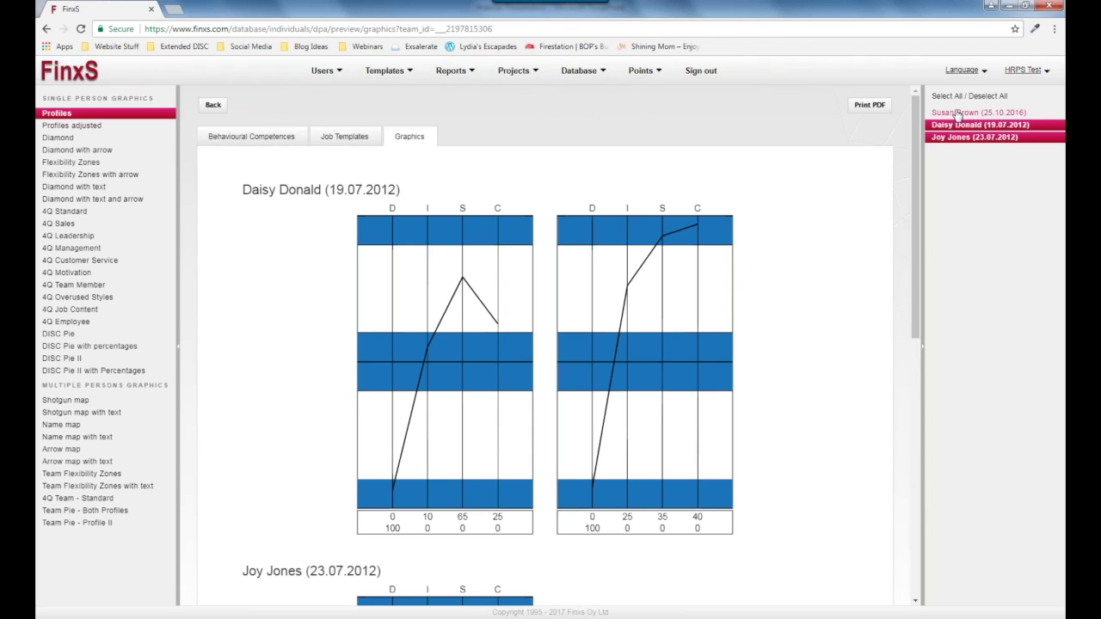
click(958, 112)
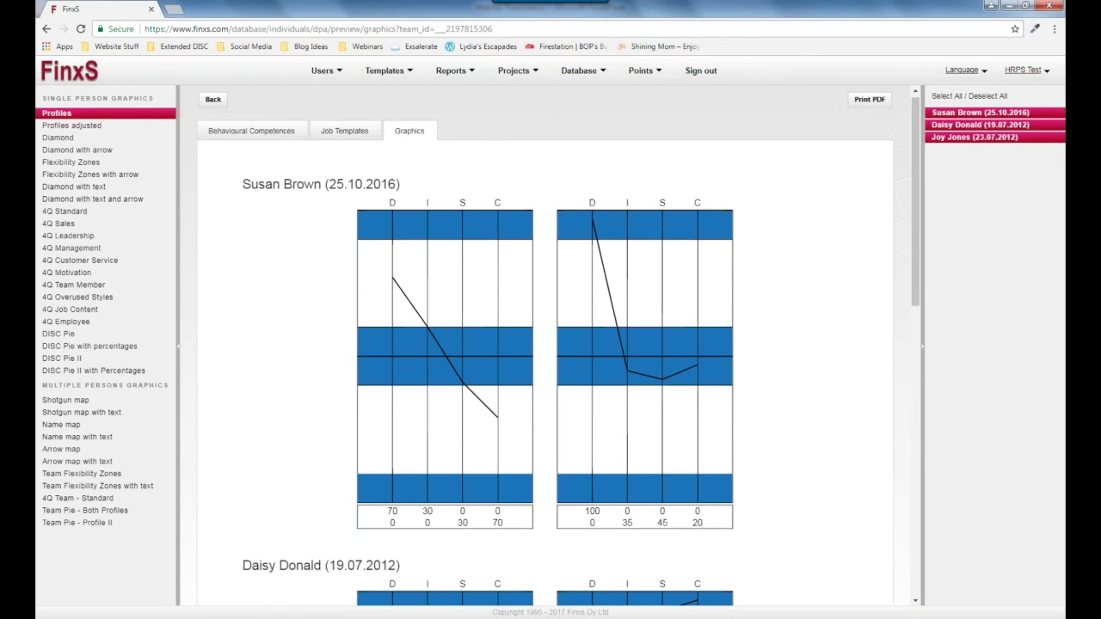
scroll(593, 261, down, 2)
scroll(346, 120, up, 1)
scroll(410, 251, down, 1)
scroll(415, 421, down, 5)
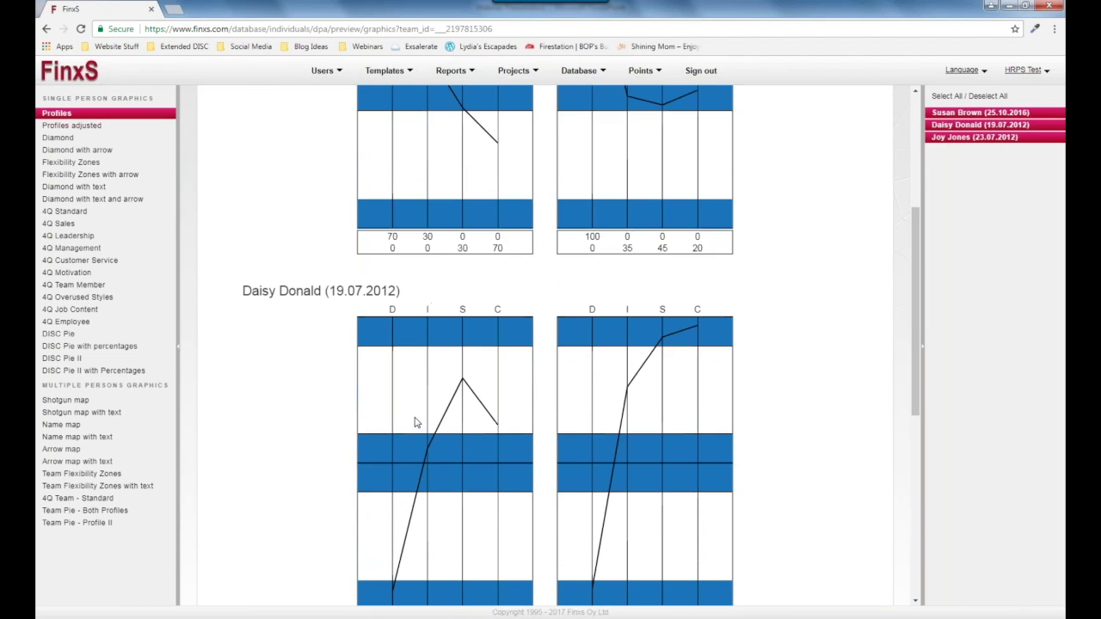
scroll(416, 422, down, 3)
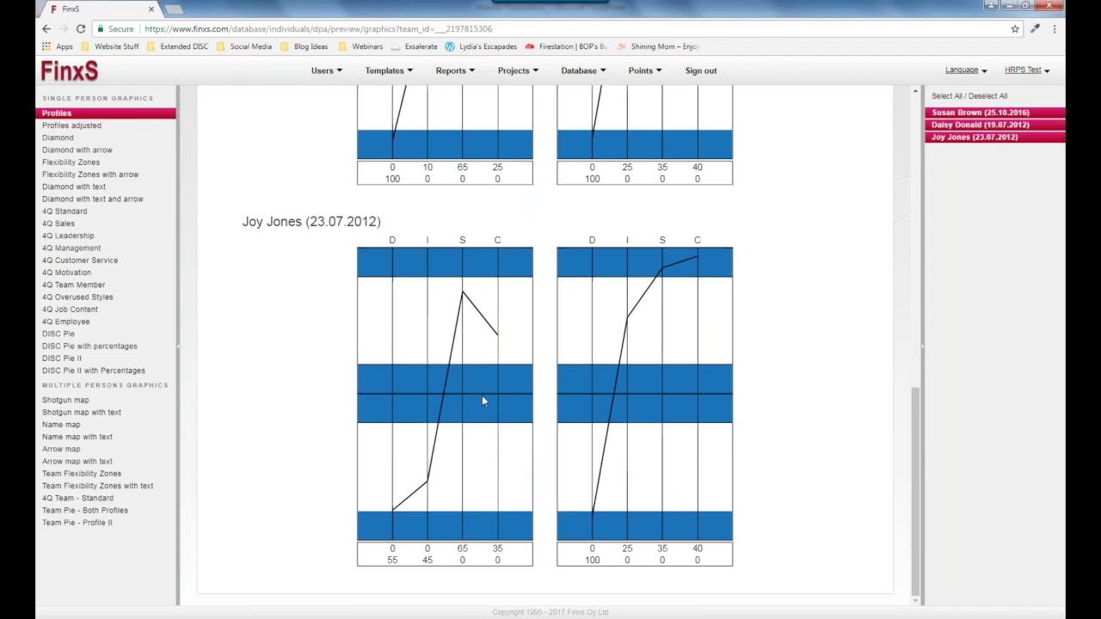
scroll(483, 400, up, 2)
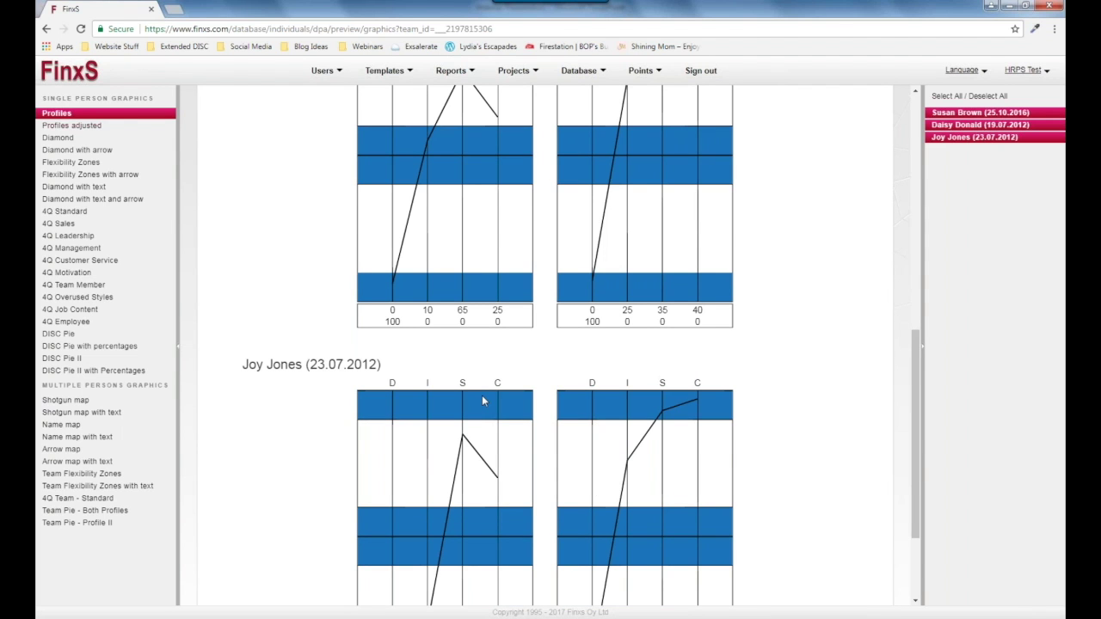
scroll(482, 400, up, 8)
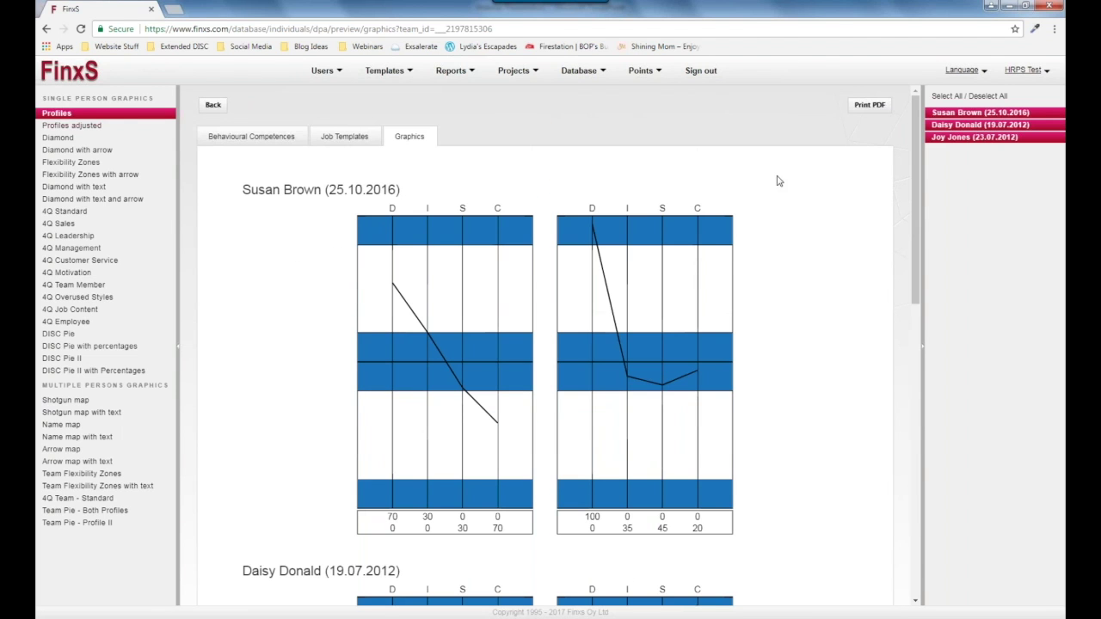
scroll(701, 242, down, 6)
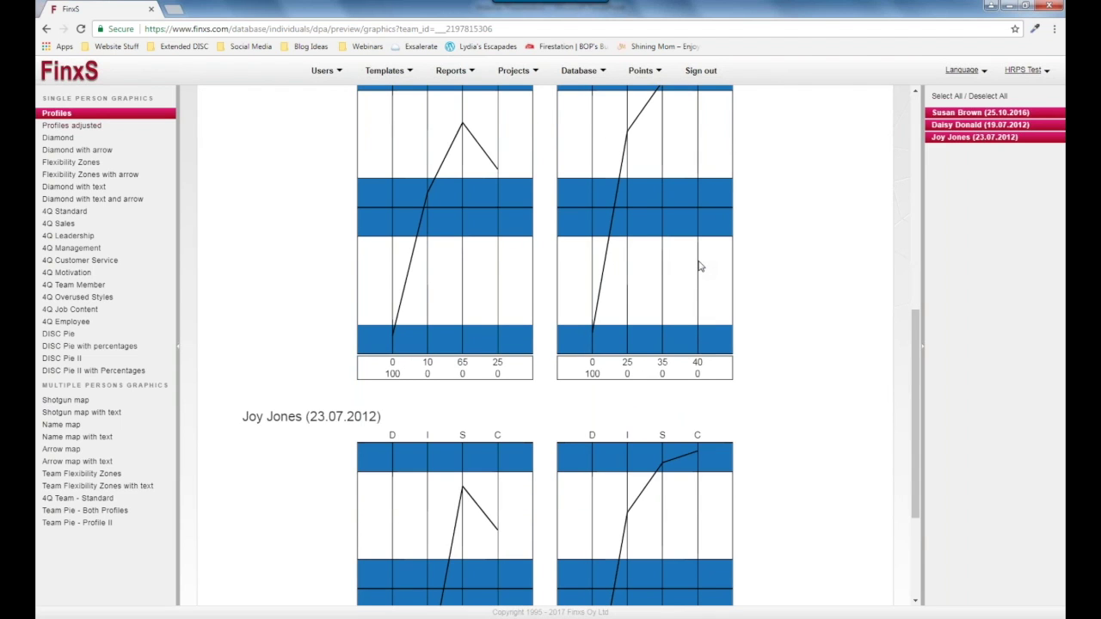
scroll(701, 266, up, 1)
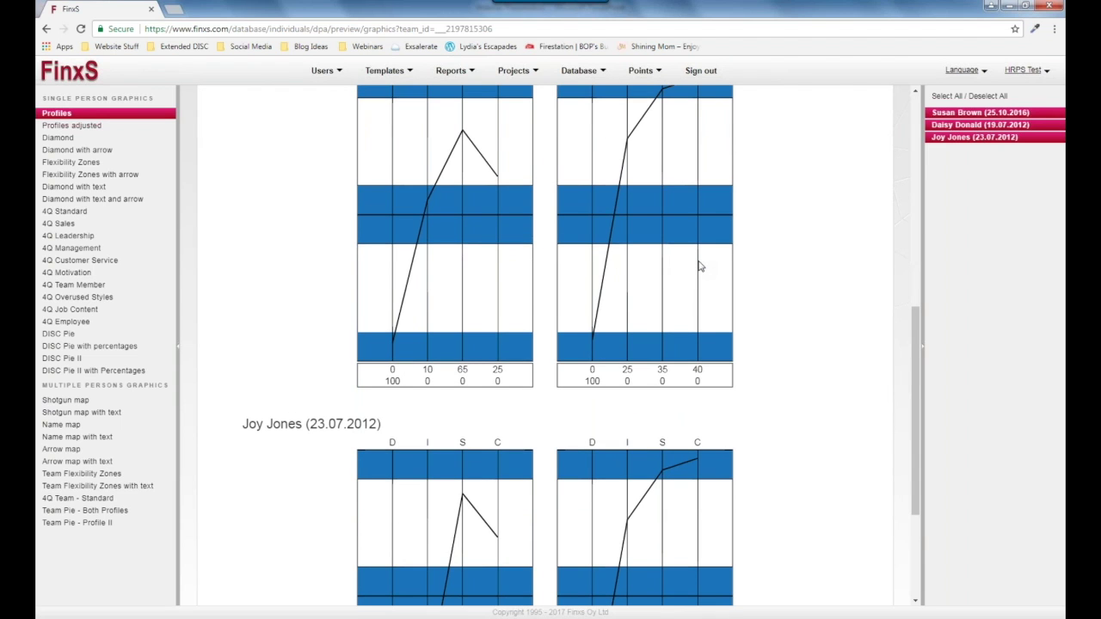
scroll(671, 271, up, 6)
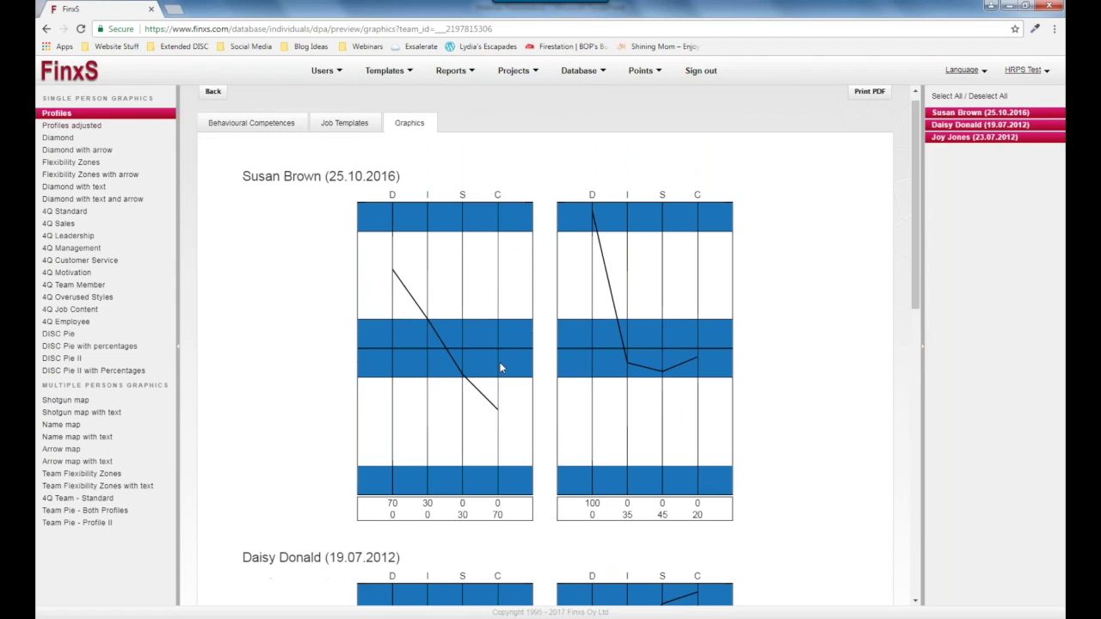
scroll(499, 368, up, 1)
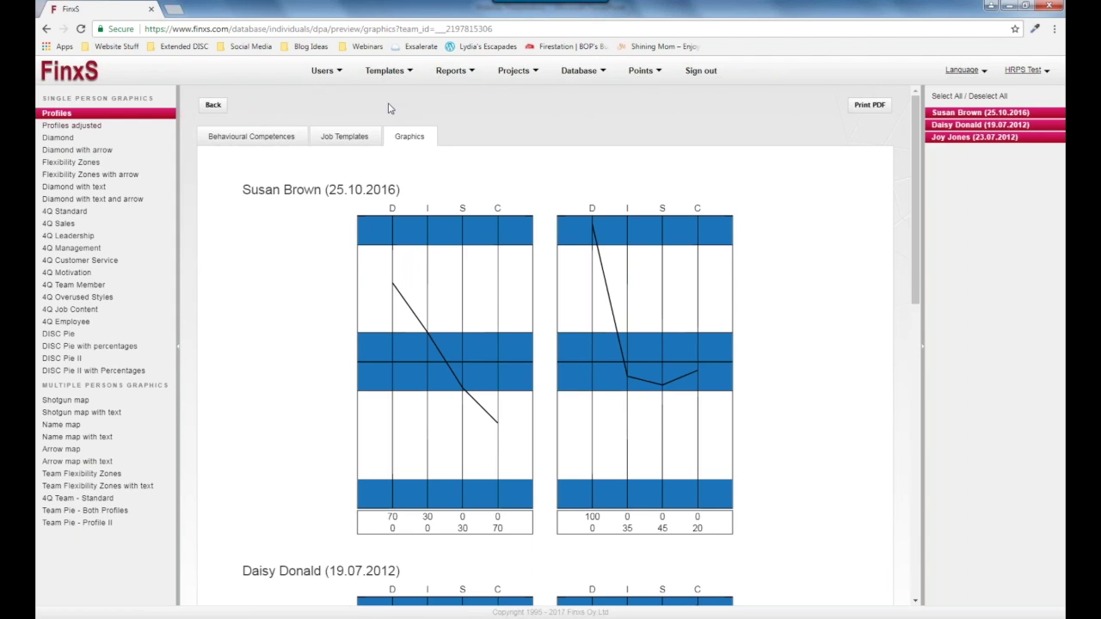
Open Templates > Image Manager and review the 16-of-50 image allowance.
click(384, 70)
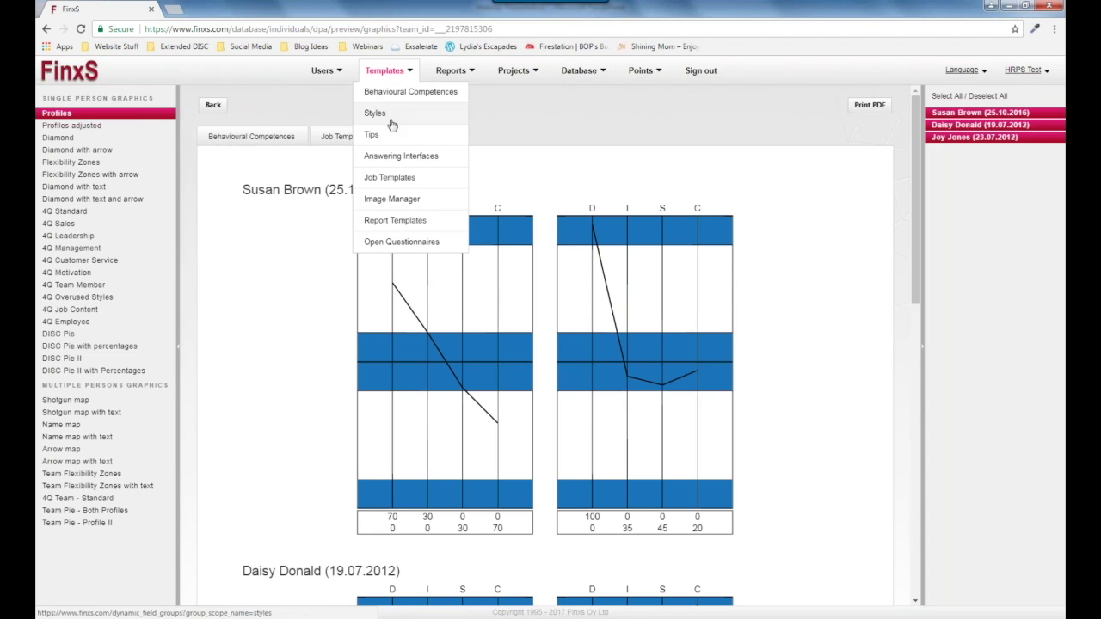
click(391, 199)
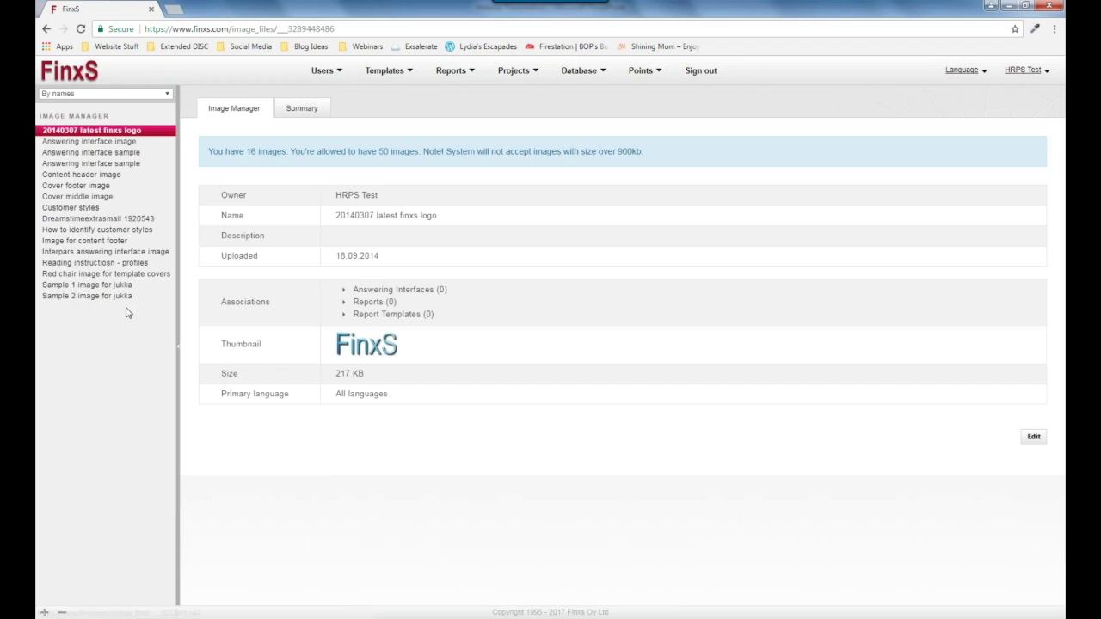
drag(381, 151, 417, 151)
click(98, 383)
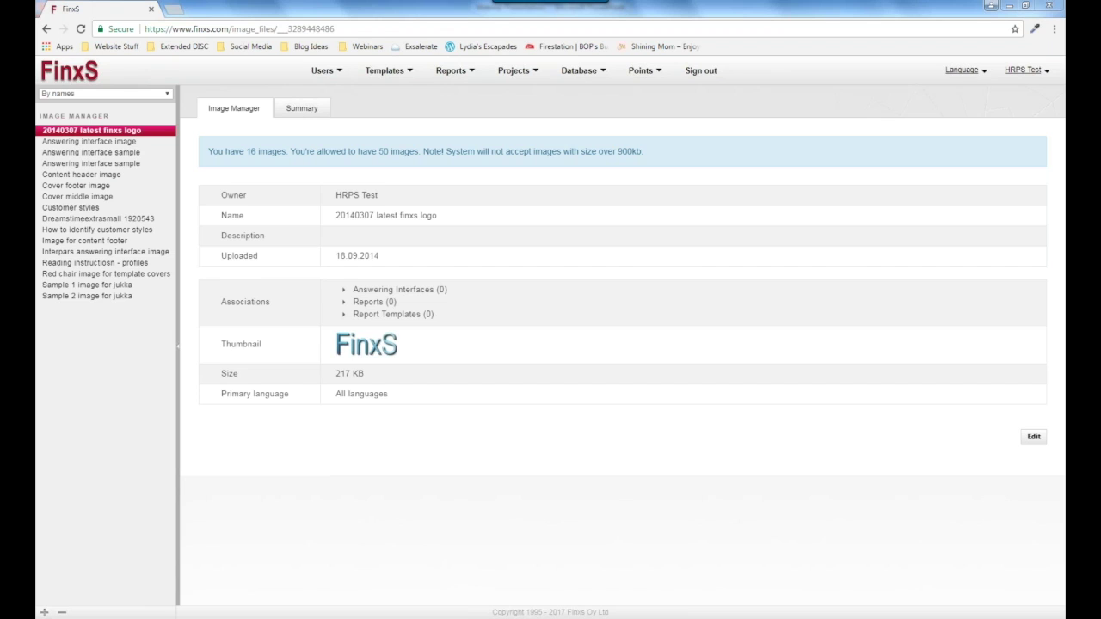
Add an image named 'Logo HRP' with description 'Test' from Award Shields.jpg and save it.
click(45, 613)
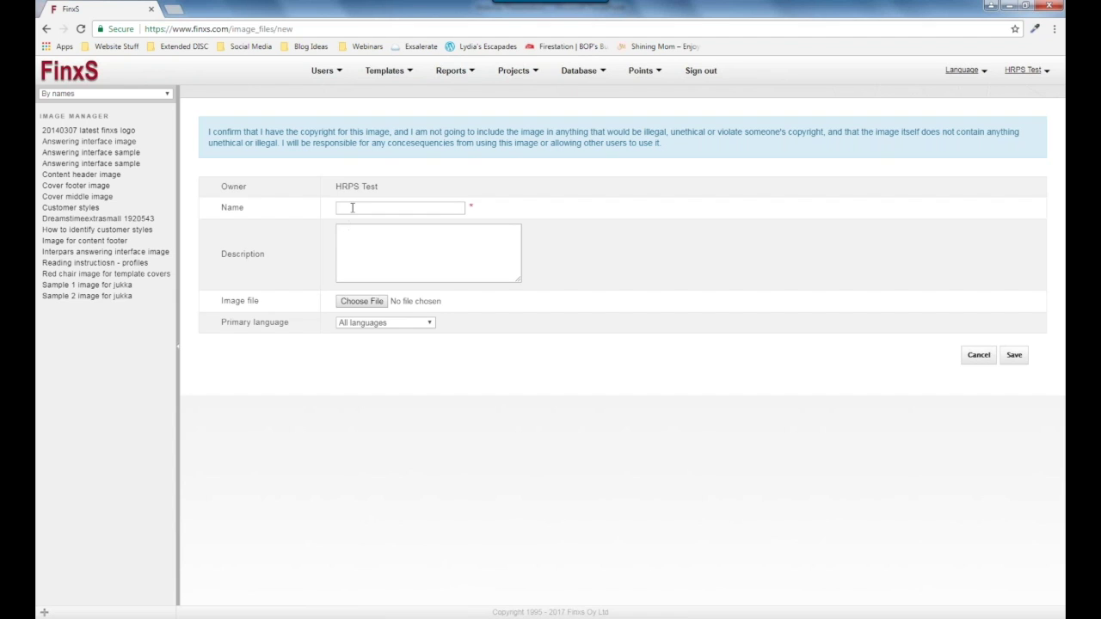
text(Logo HRP)
click(400, 250)
text(Test)
click(371, 302)
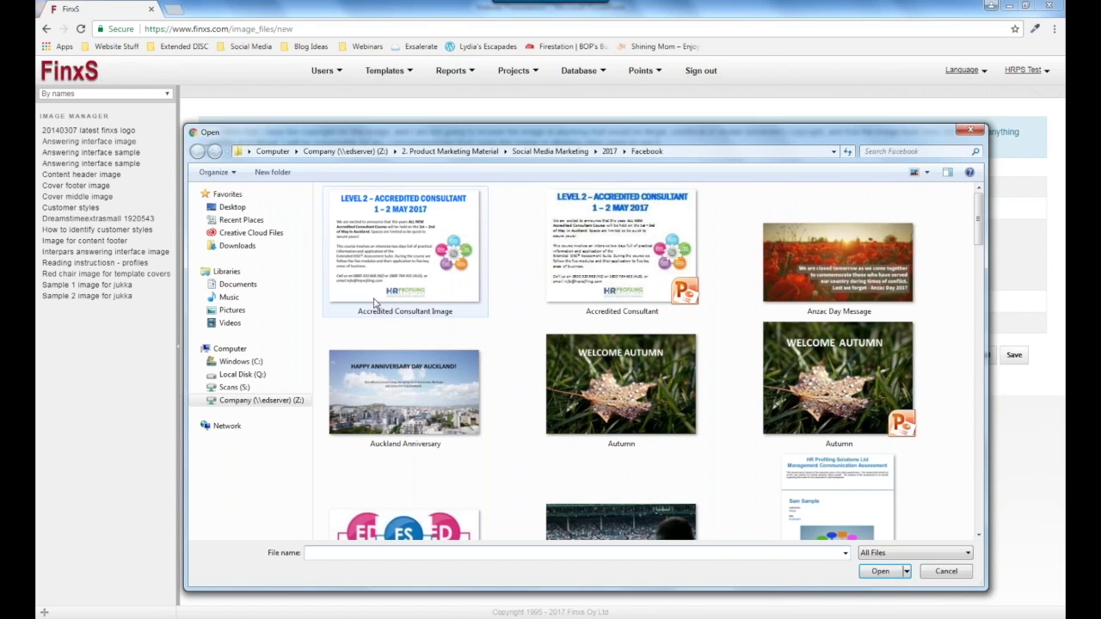
drag(982, 229, 983, 272)
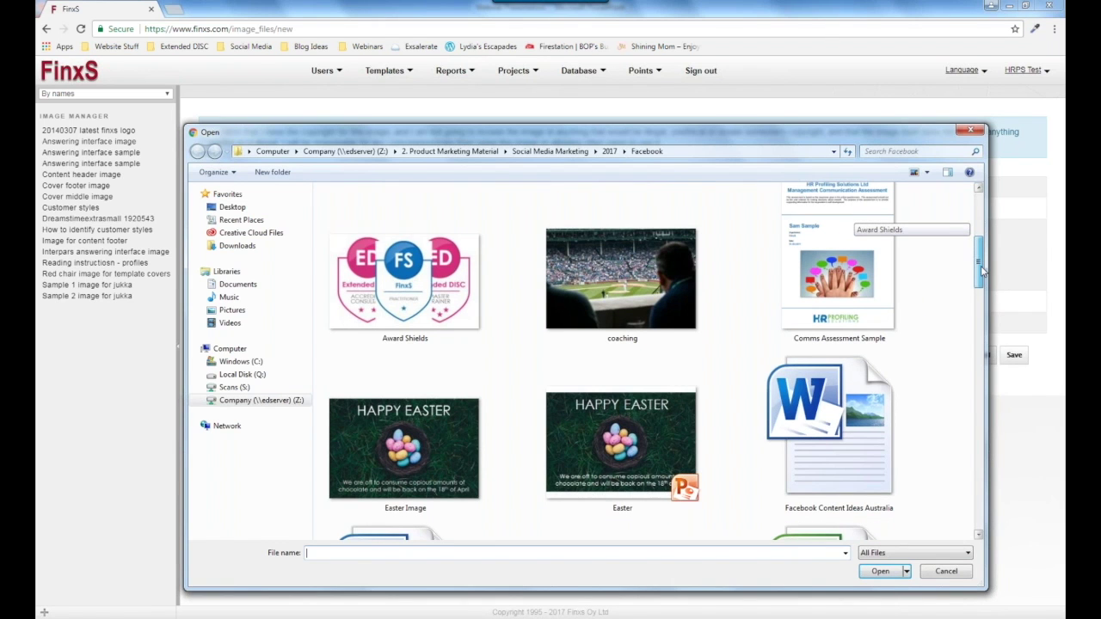
double_click(459, 285)
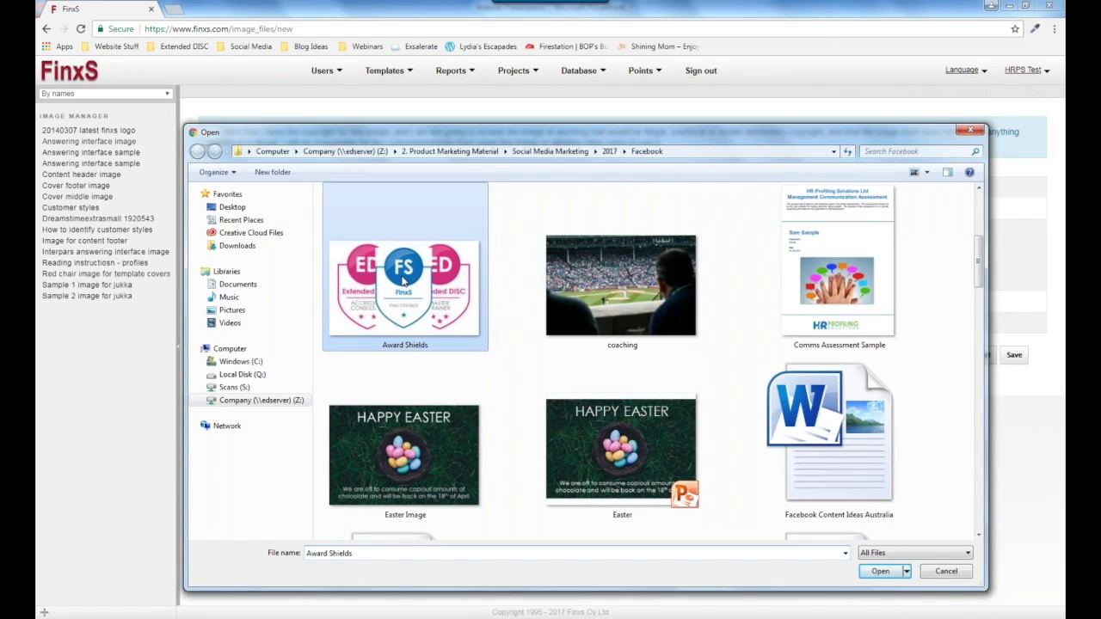
click(1017, 357)
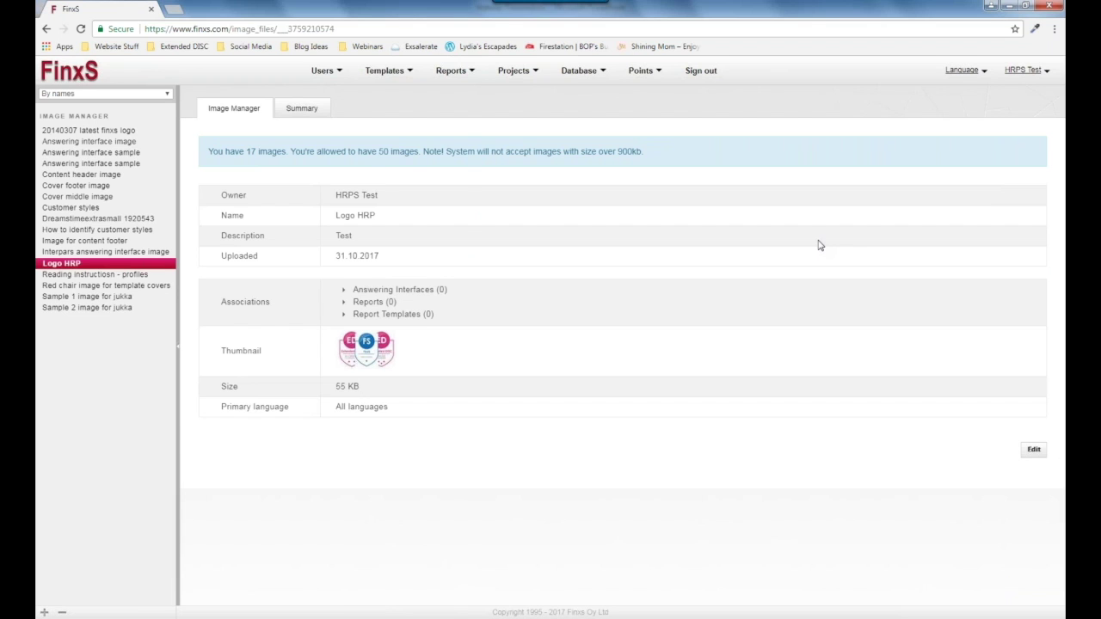
Go to Report Templates and view the Standard BA Template's details.
click(386, 70)
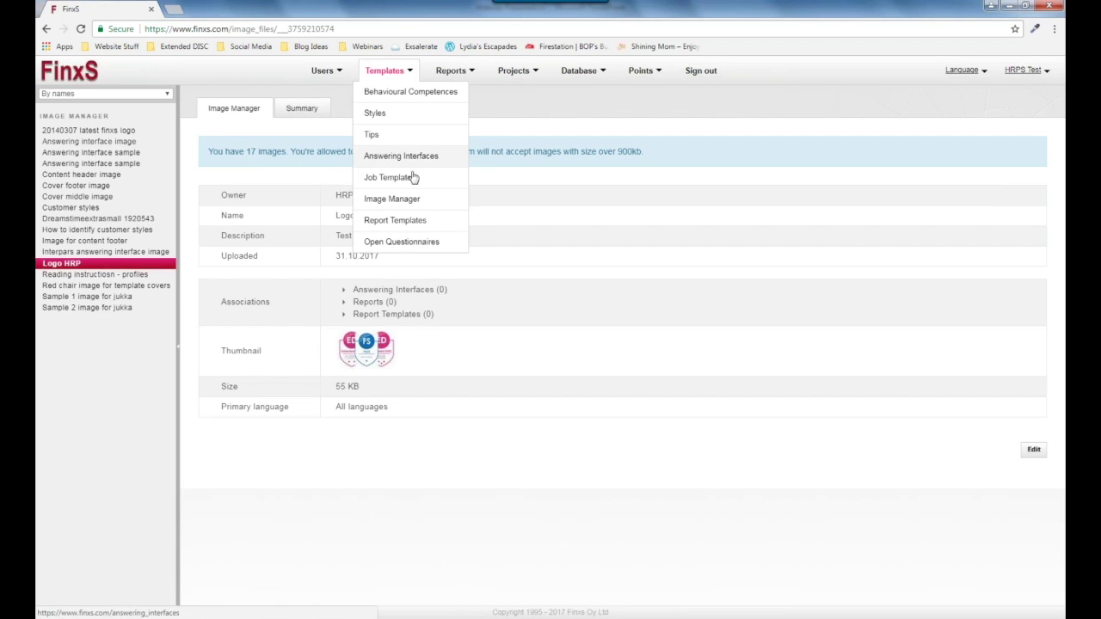
click(386, 220)
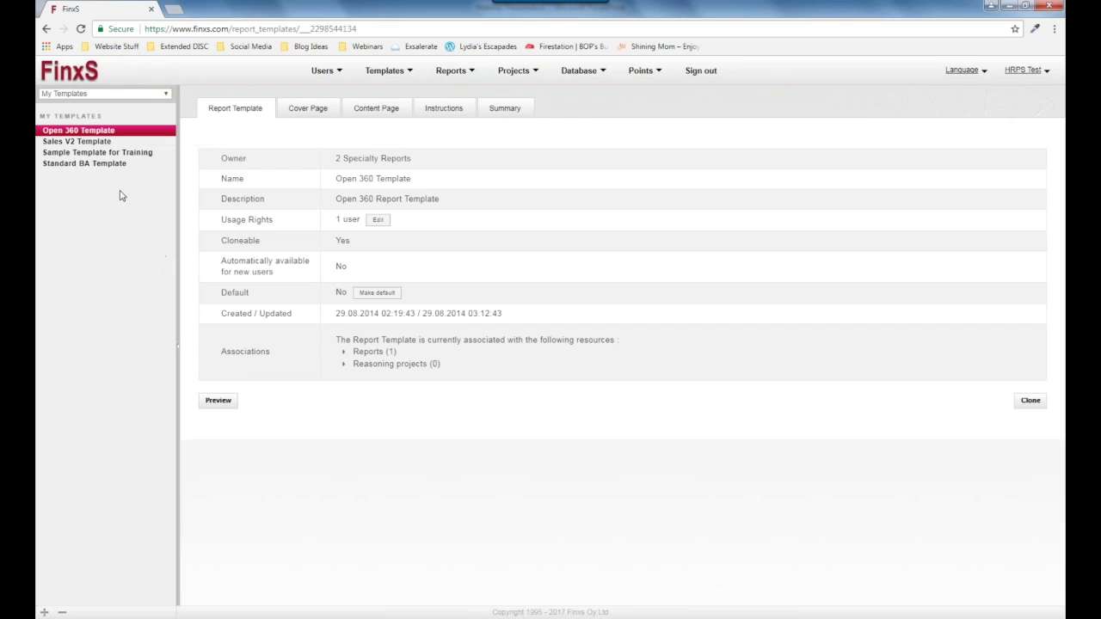
click(110, 164)
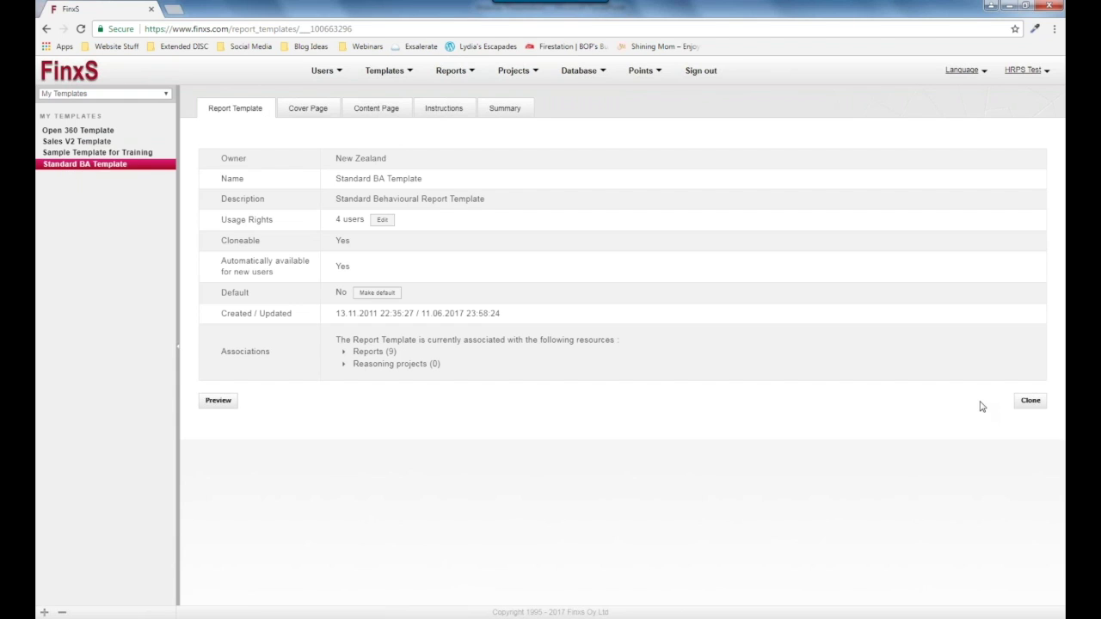
Clone the Standard BA Template as 'New template' with automatic availability for new users unchecked.
click(1029, 402)
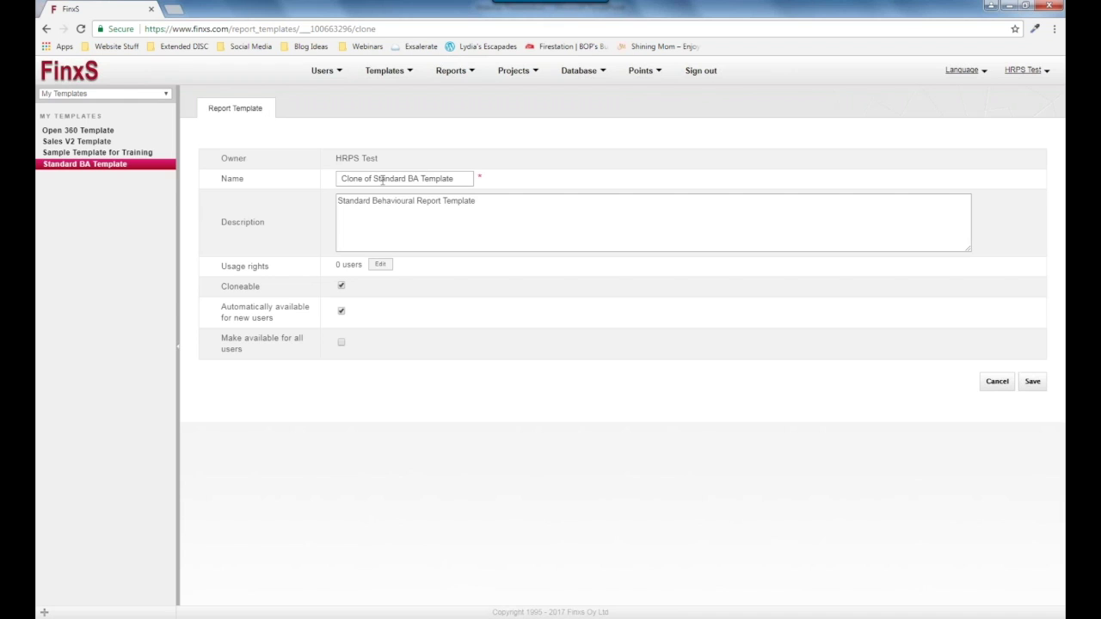
drag(375, 179, 341, 179)
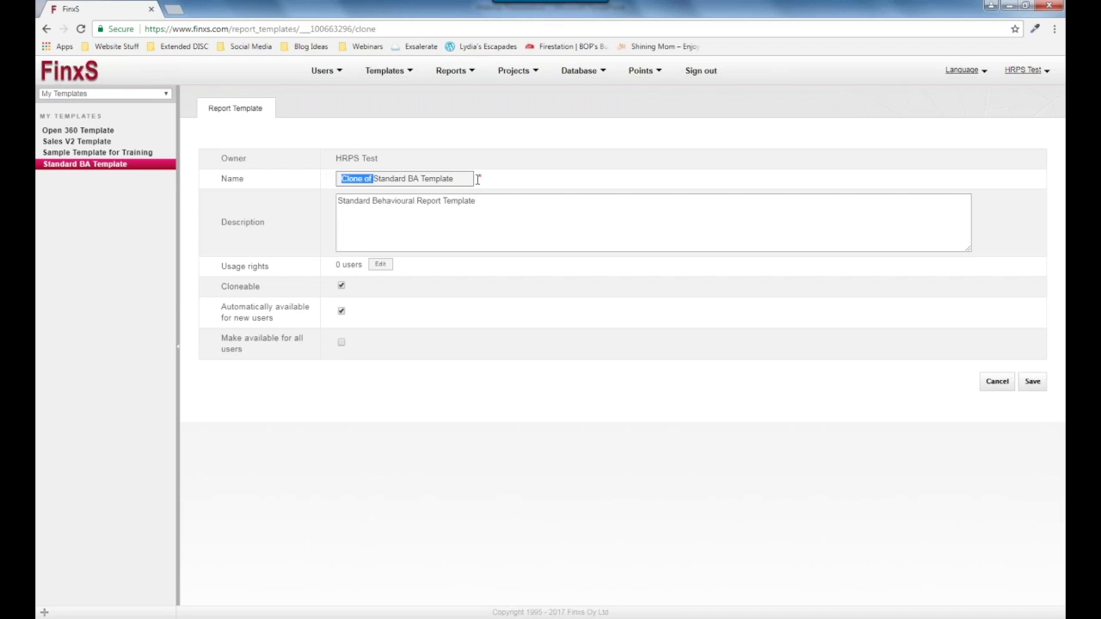
key(ctrl+a)
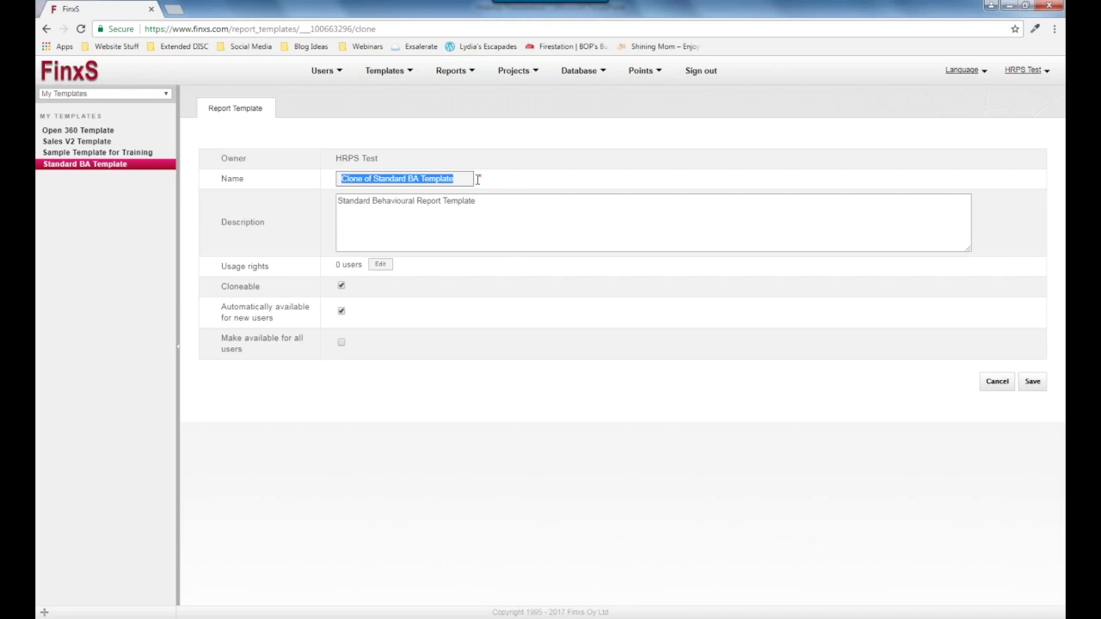
text(NEW)
key(BackSpace)
key(BackSpace)
key(BackSpace)
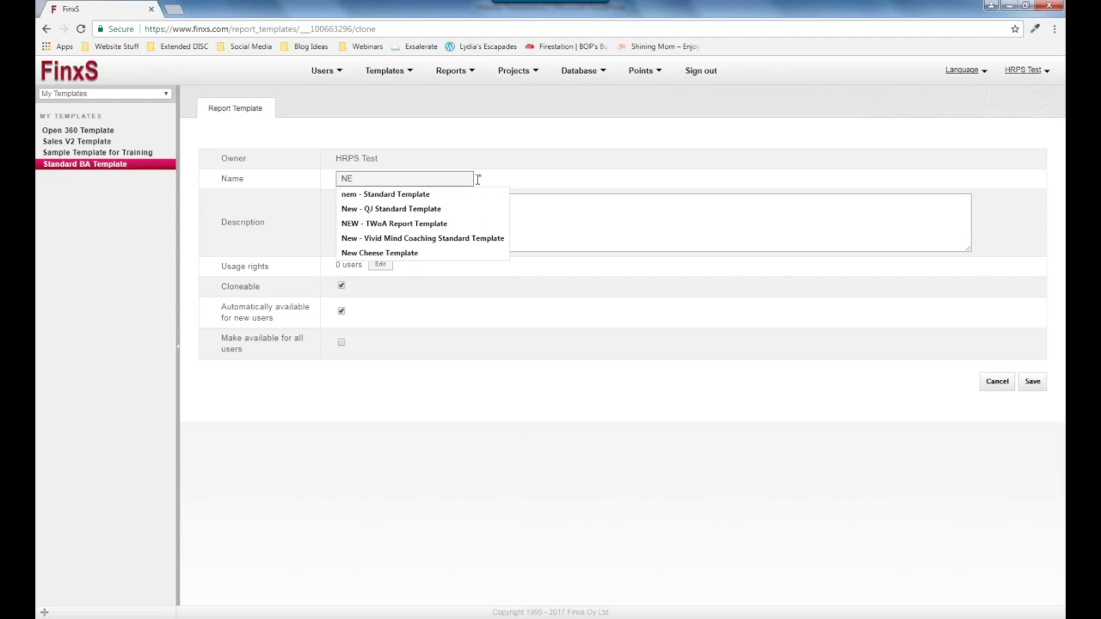
text(ew temapla)
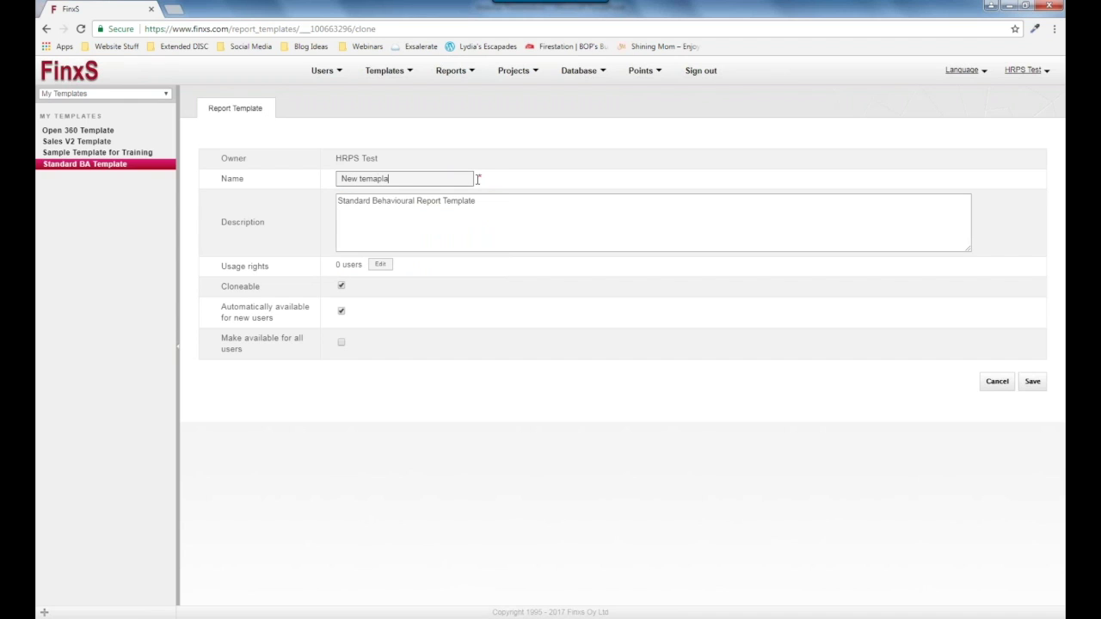
text(lat4)
key(BackSpace)
text(e)
click(342, 312)
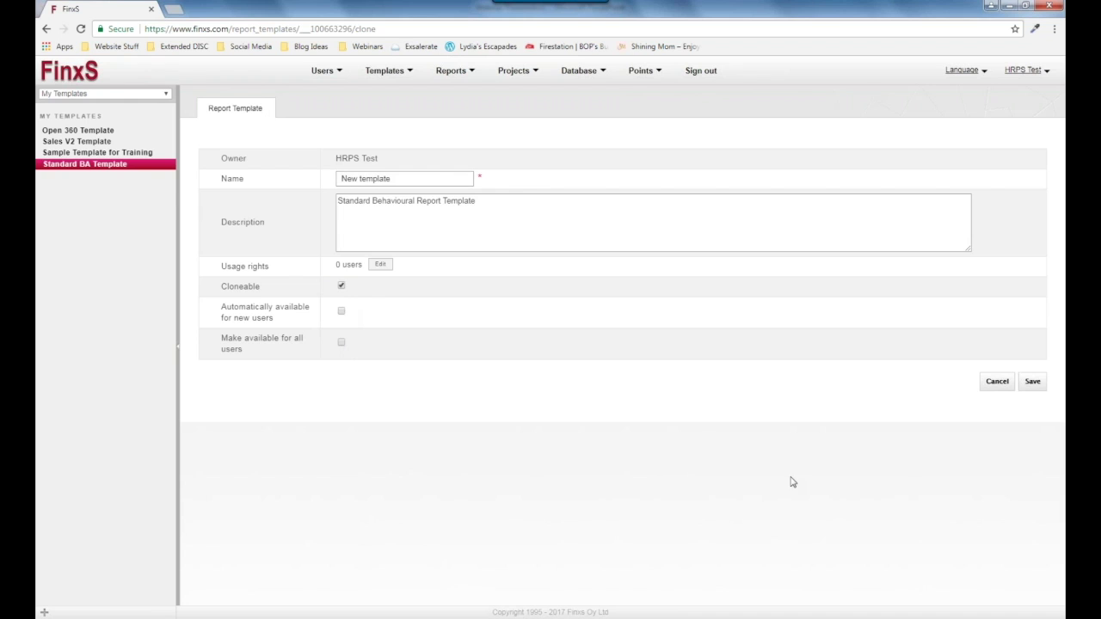
Save New template and open its cover page for editing with the Header settings.
click(1036, 388)
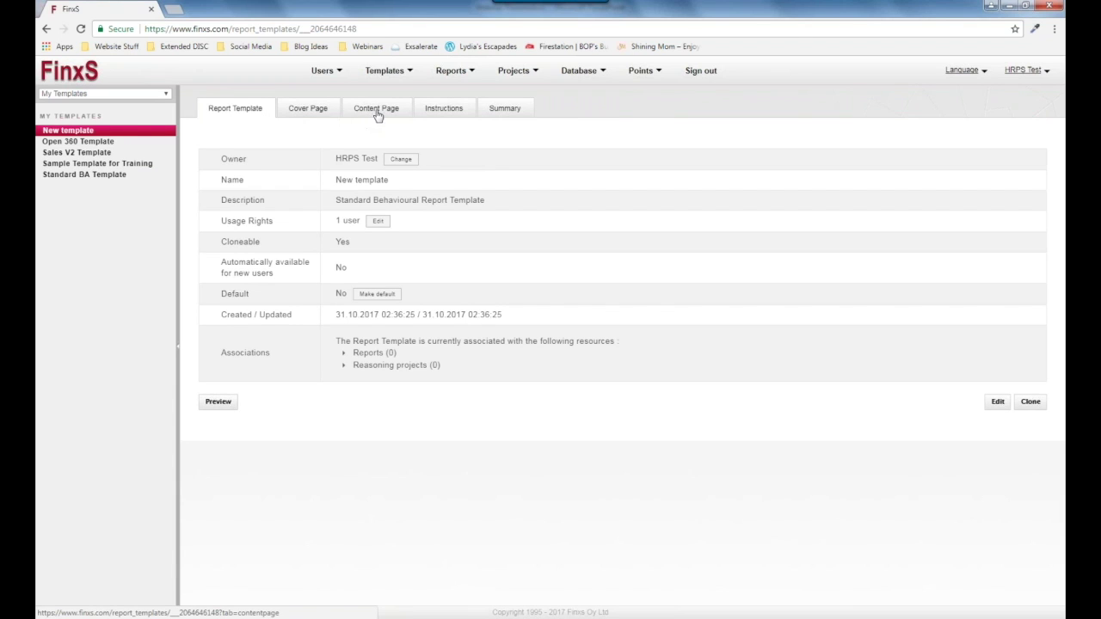
click(324, 116)
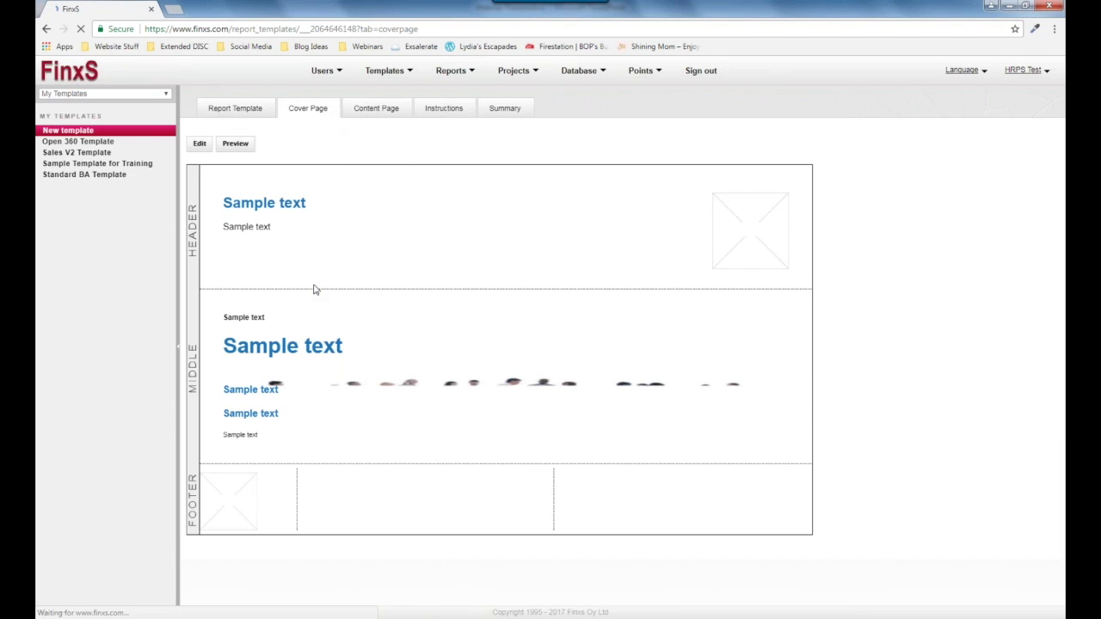
click(200, 145)
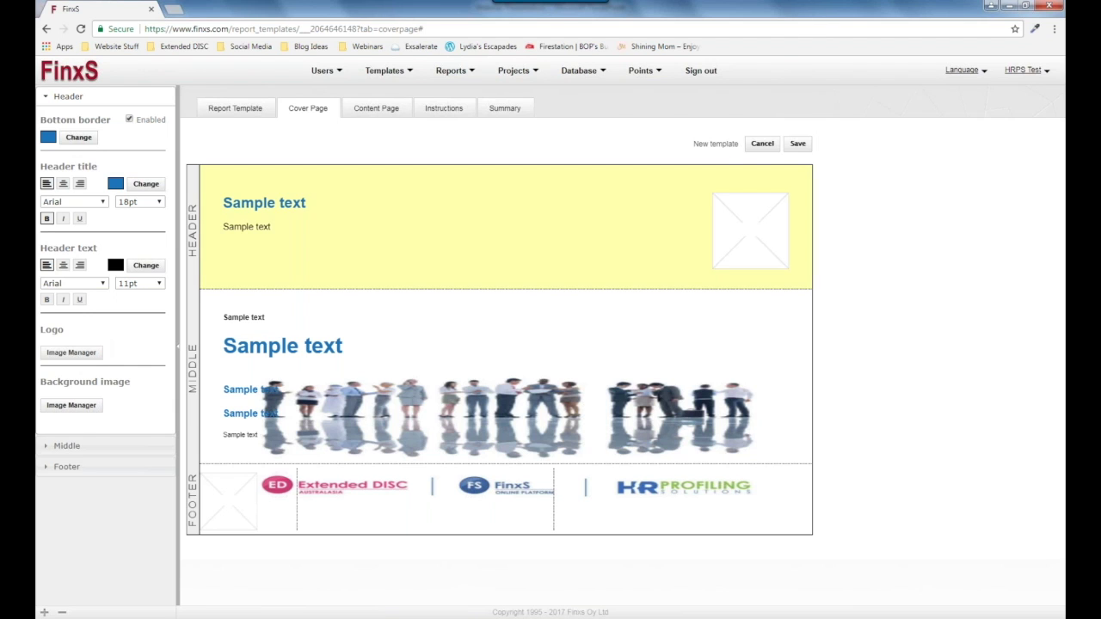
Set Logo HRP from the Image Manager as the cover page header logo.
click(72, 354)
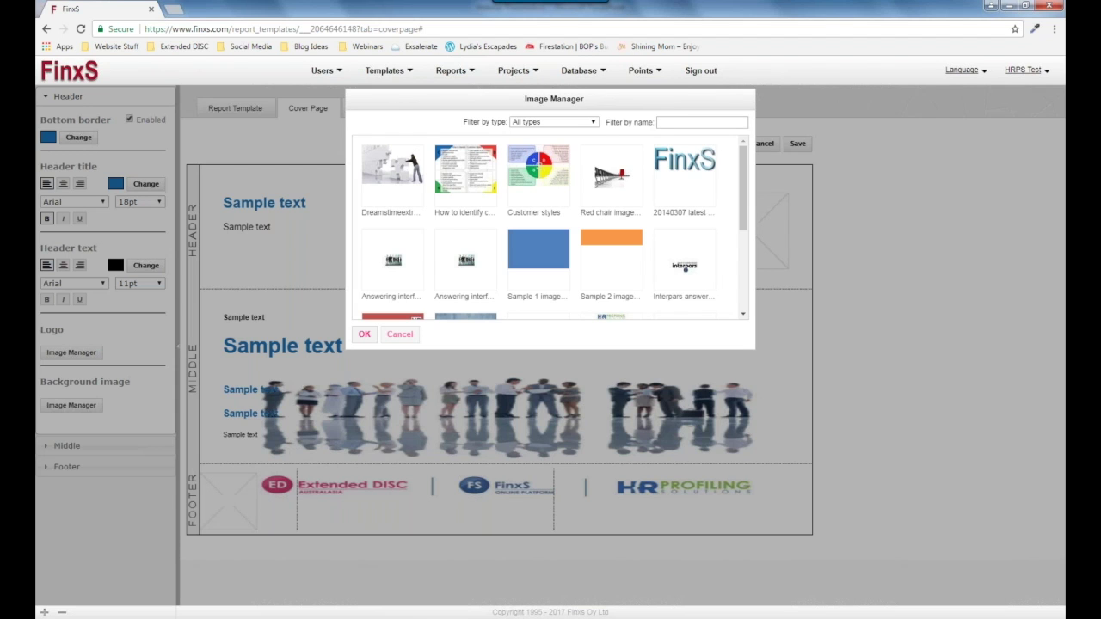
scroll(555, 227, down, 1)
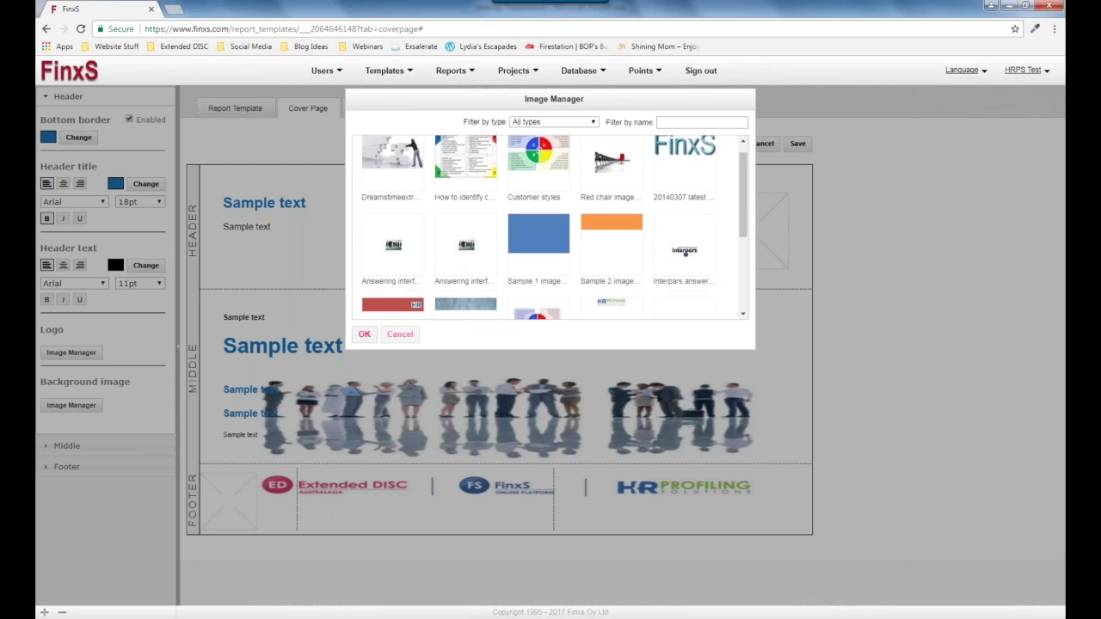
scroll(555, 227, down, 3)
click(463, 247)
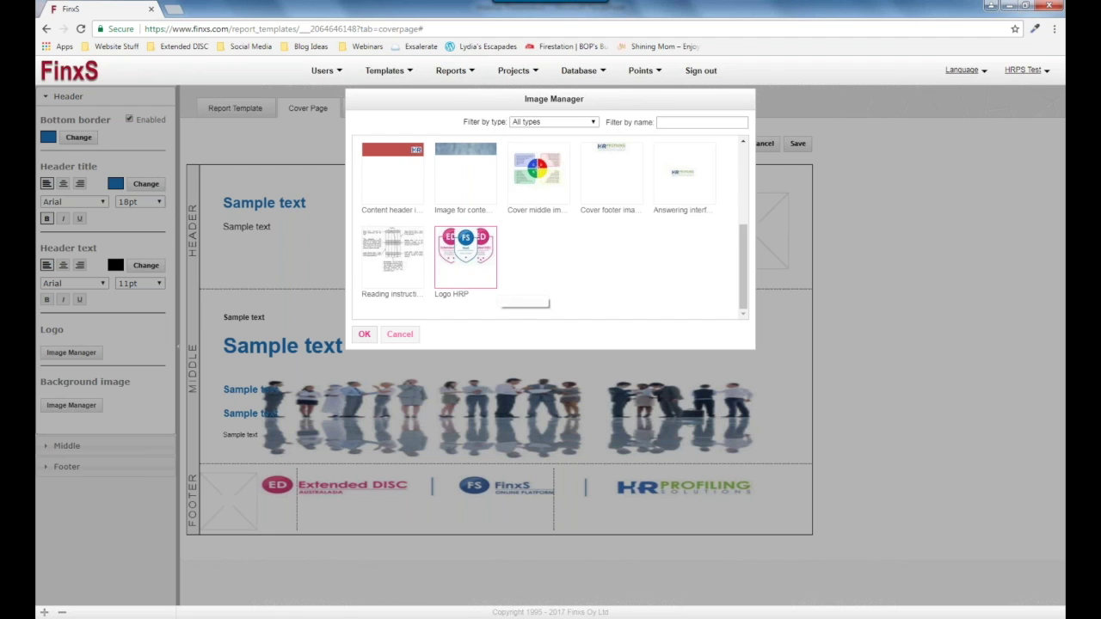
scroll(419, 211, up, 3)
scroll(419, 211, down, 3)
click(364, 334)
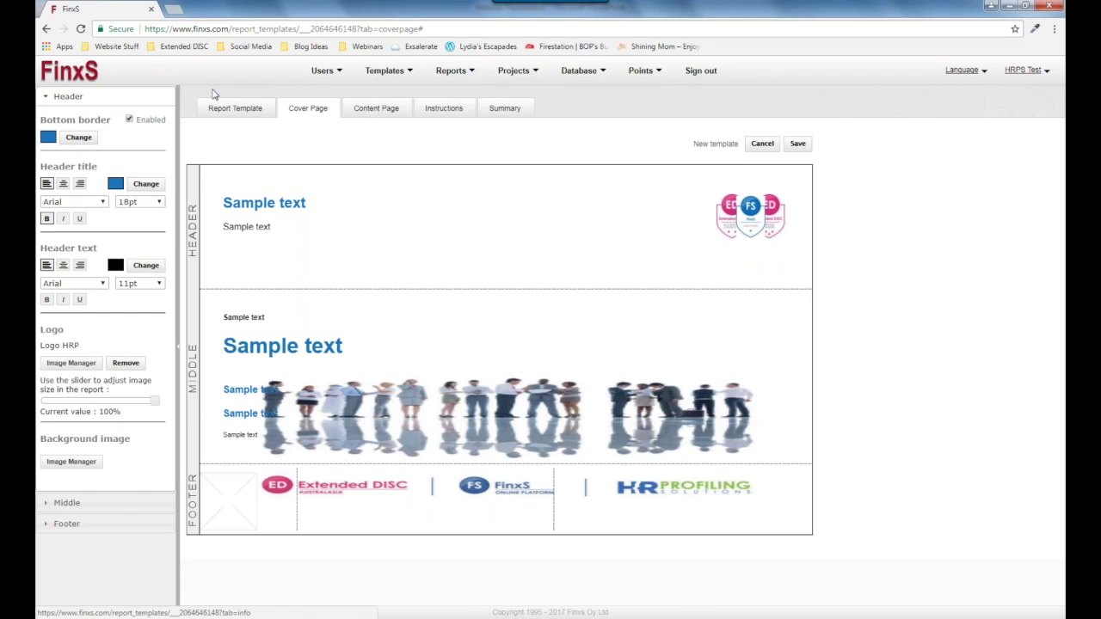
Check the header title's colour and font options, keeping Arial 18pt.
click(145, 183)
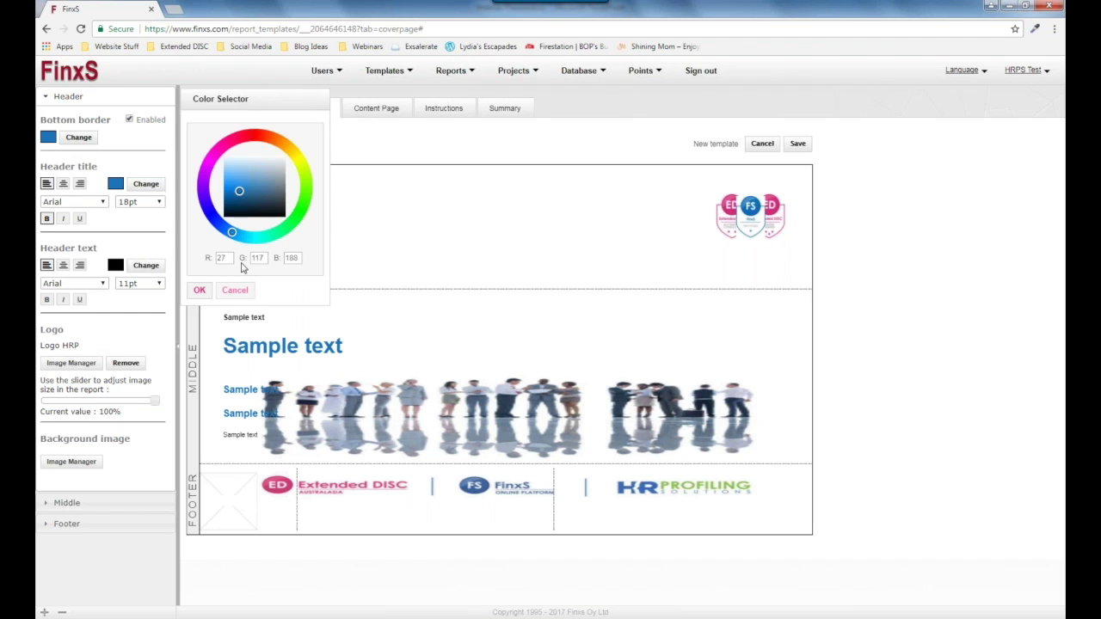
click(198, 290)
click(99, 201)
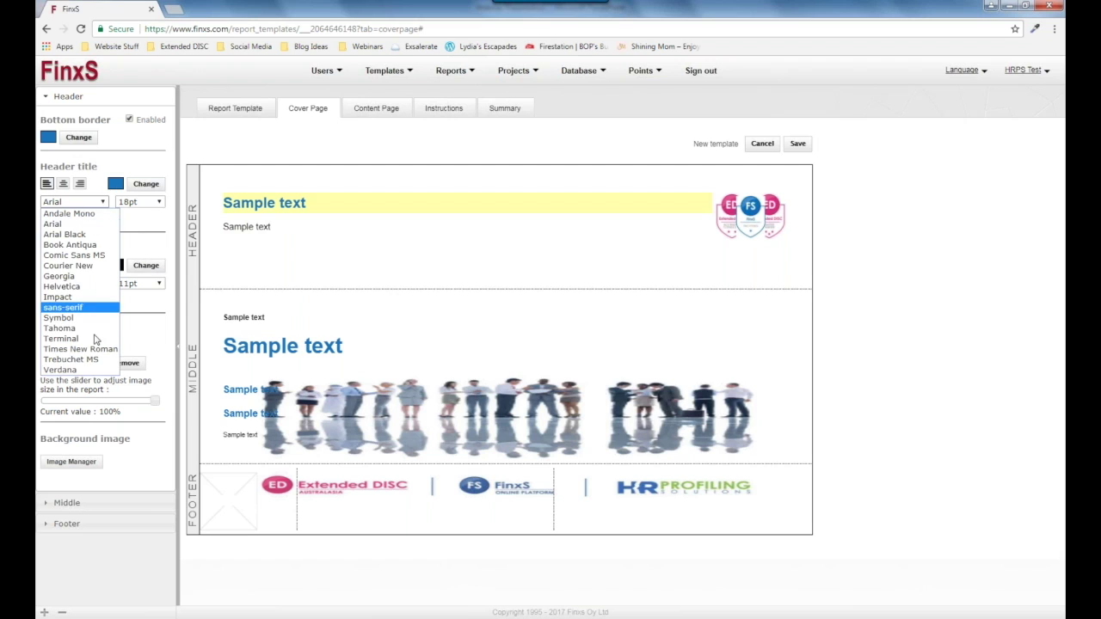
click(161, 202)
click(163, 203)
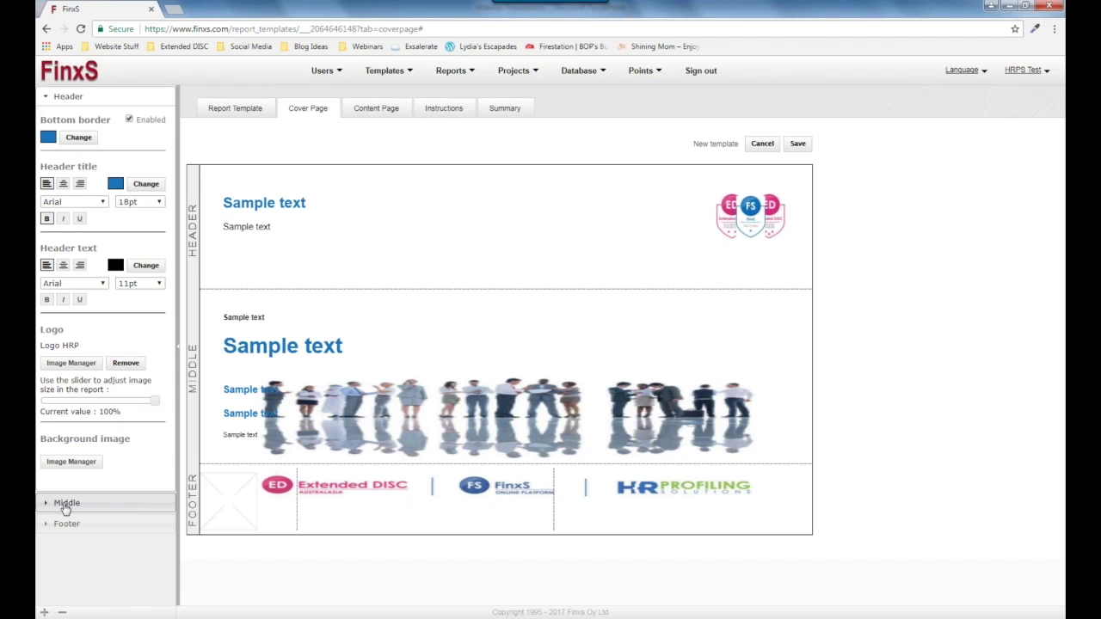
Set the cover page's middle background to the Dreamstime image of a woman pushing a puzzle piece.
click(65, 505)
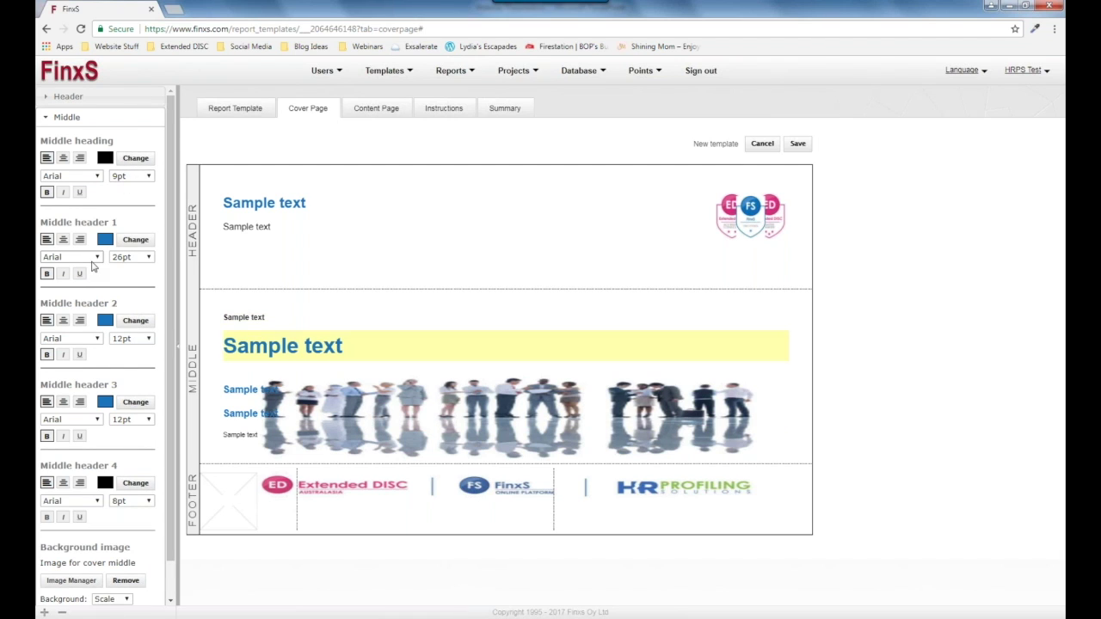
scroll(54, 379, down, 1)
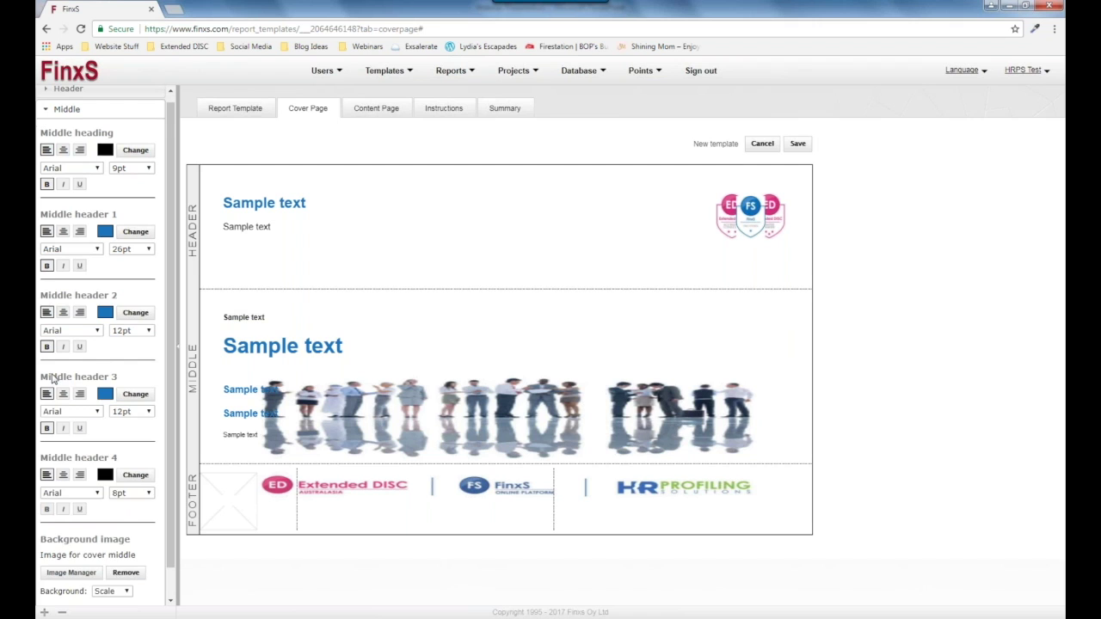
scroll(53, 378, down, 2)
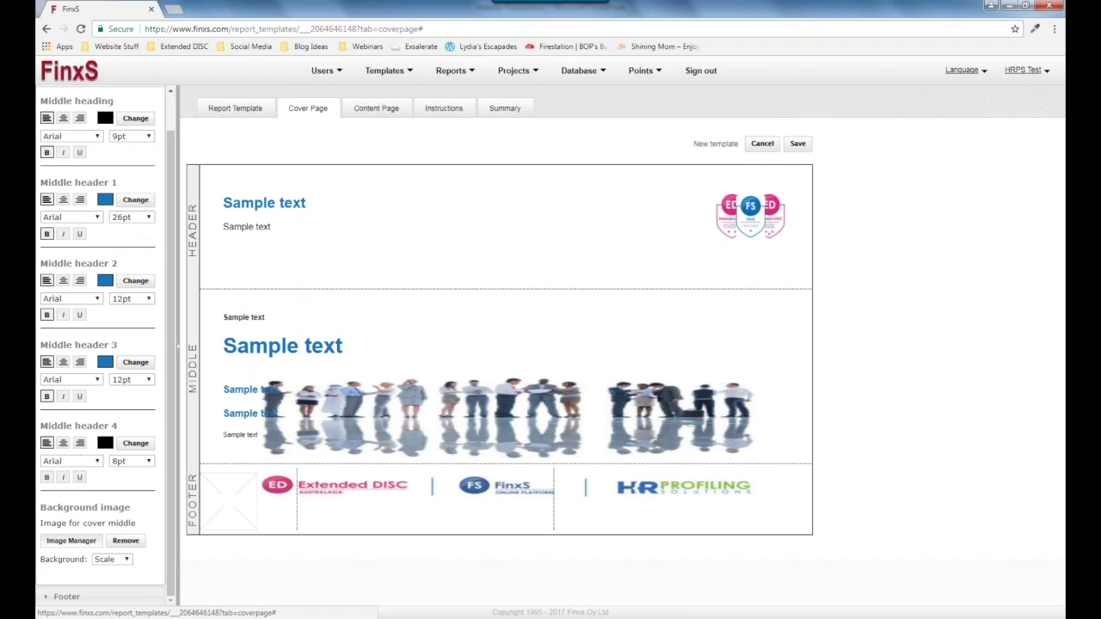
click(71, 540)
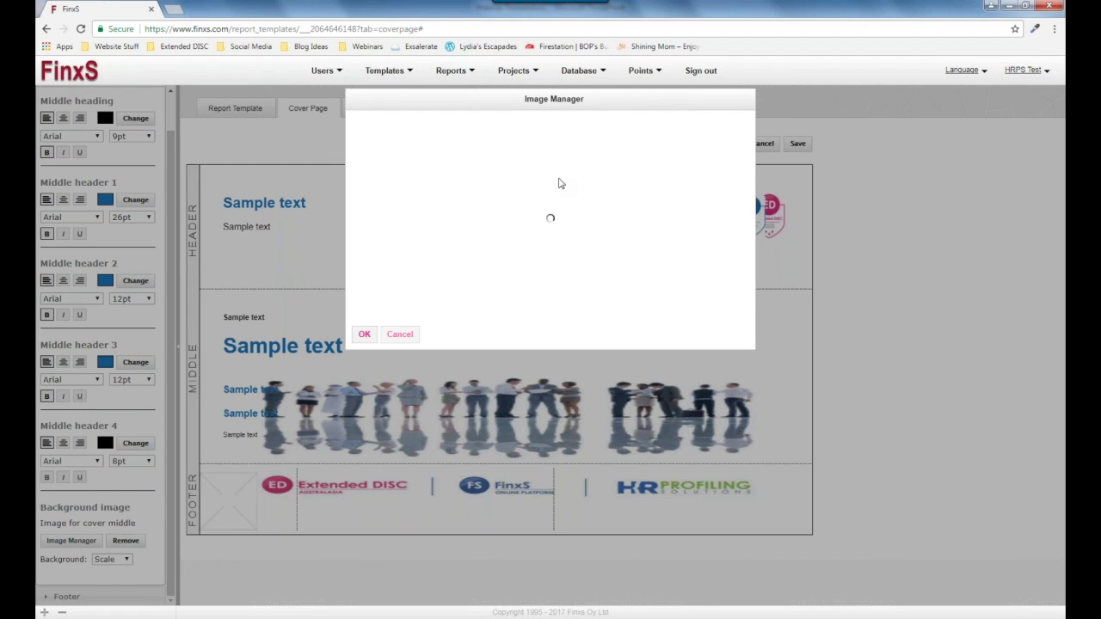
scroll(654, 225, down, 1)
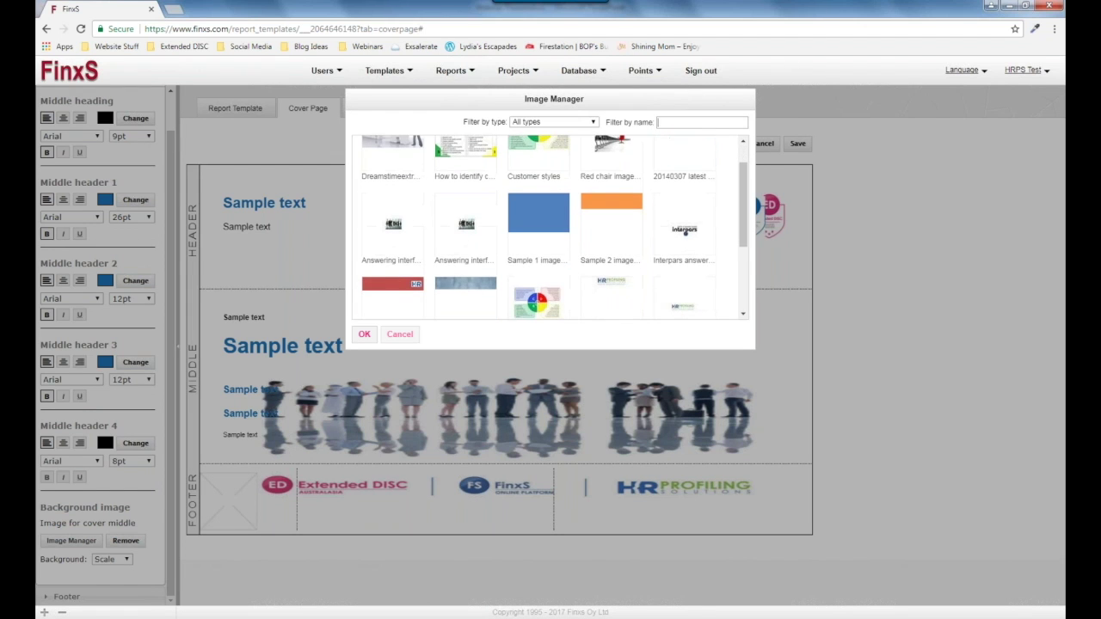
scroll(686, 232, up, 1)
click(393, 175)
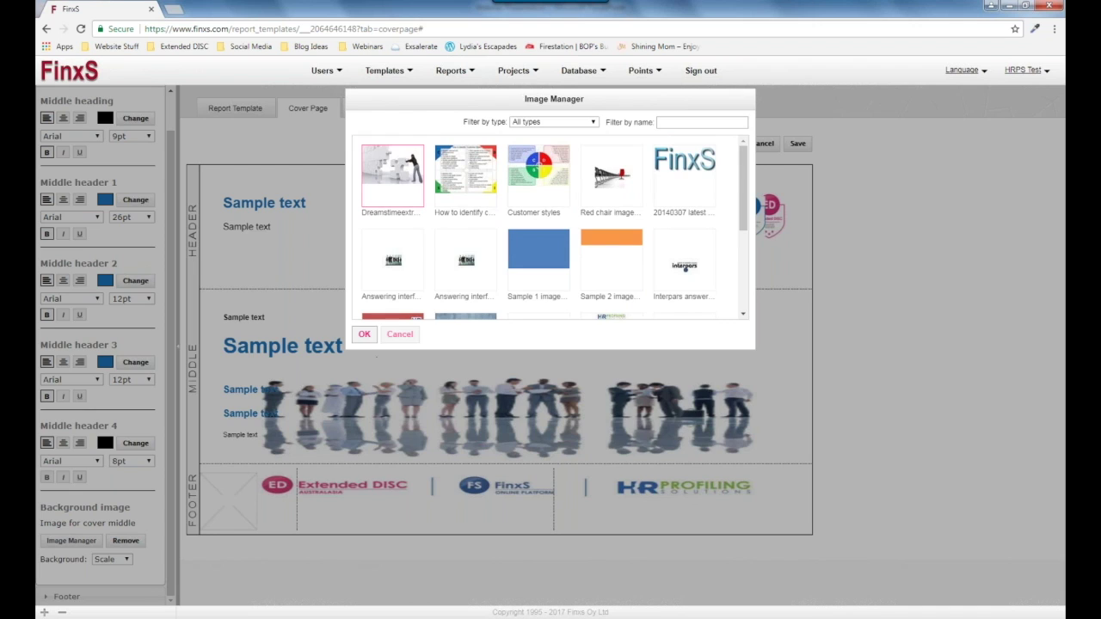
click(364, 334)
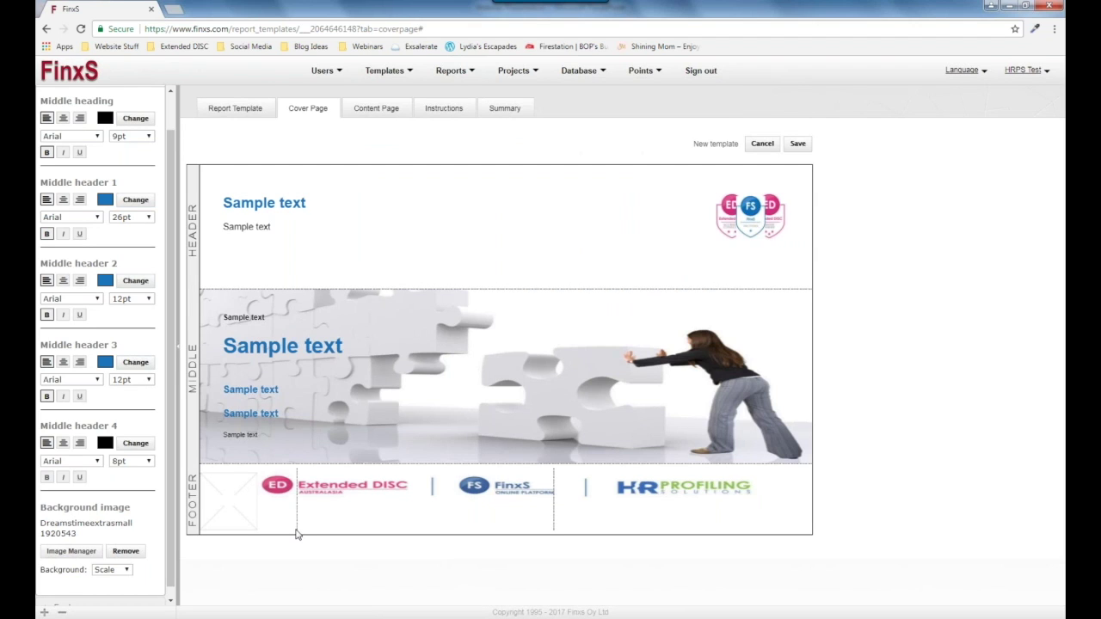
scroll(102, 344, down, 1)
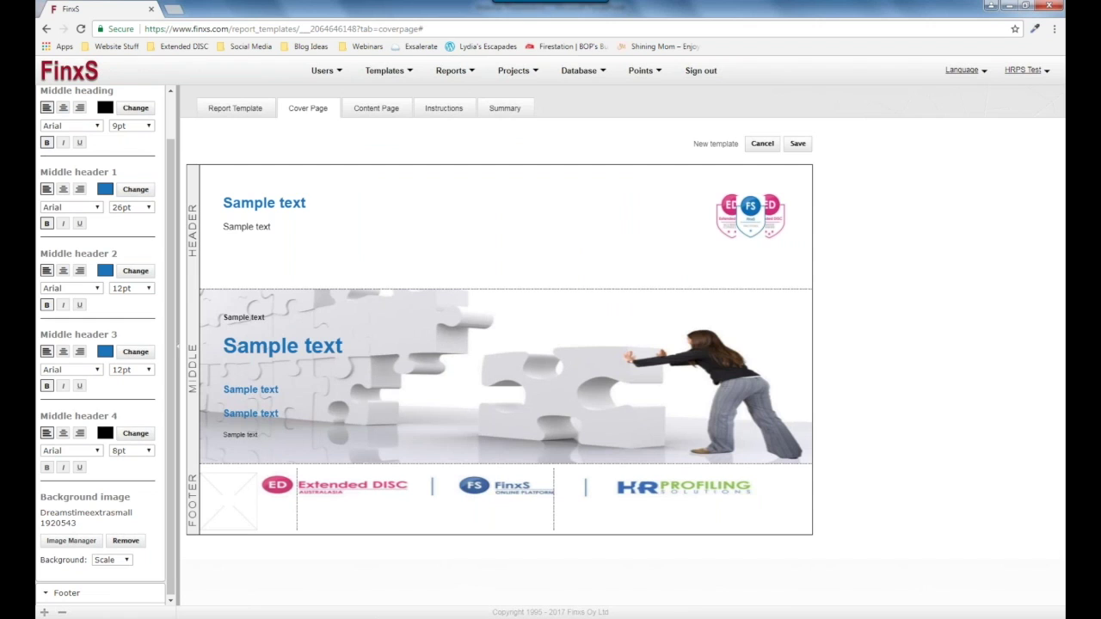
click(66, 593)
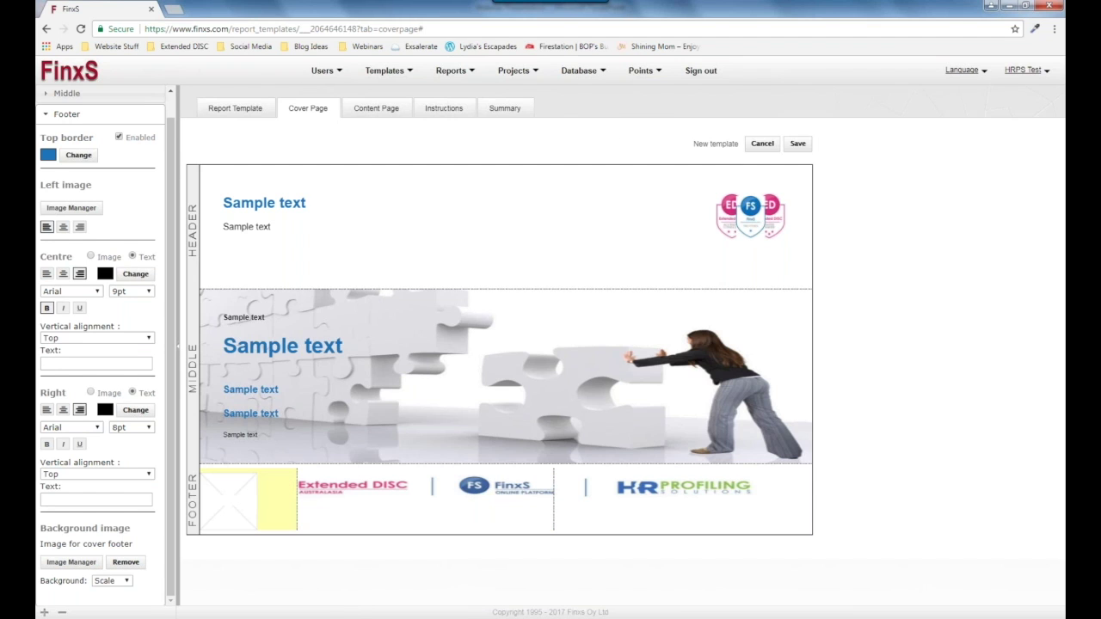
scroll(81, 248, up, 1)
Save the cover page changes and open New template's content page for editing.
click(798, 145)
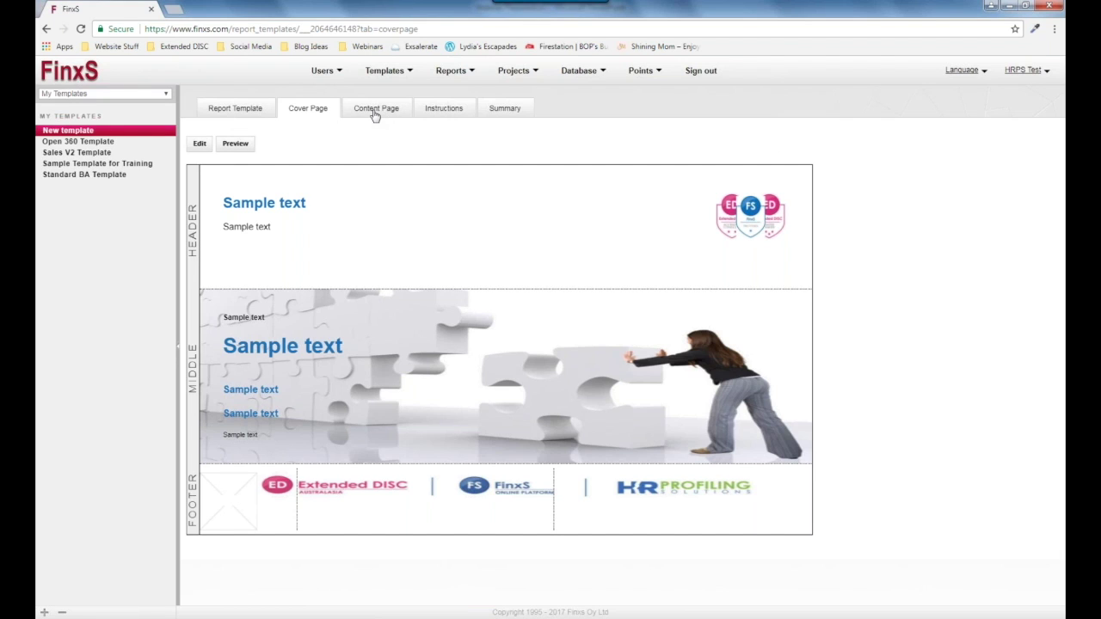
click(373, 113)
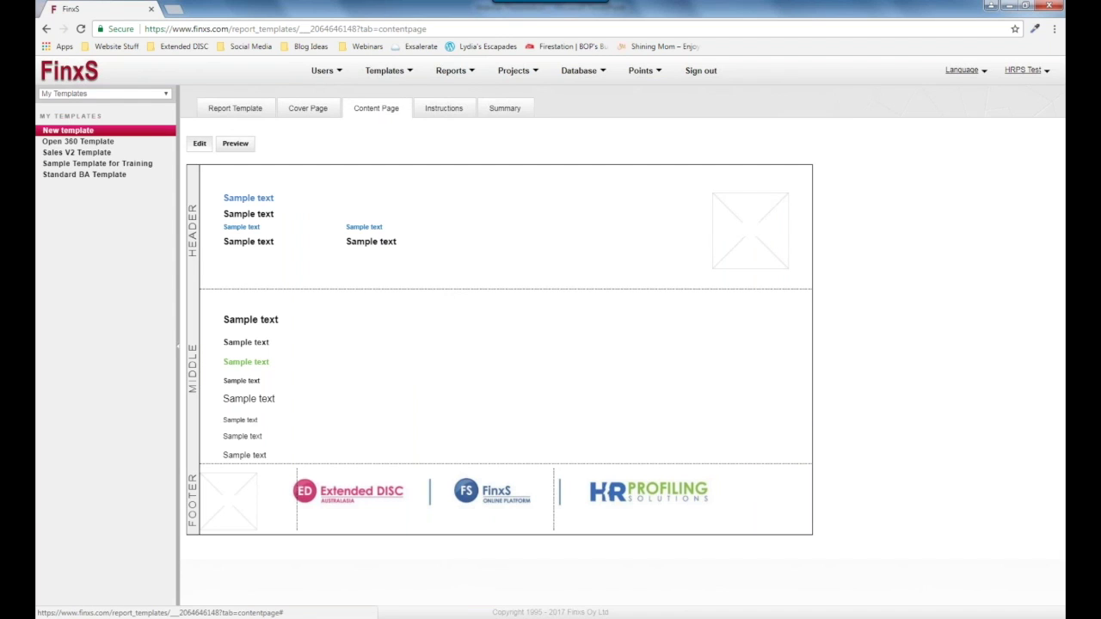
click(200, 143)
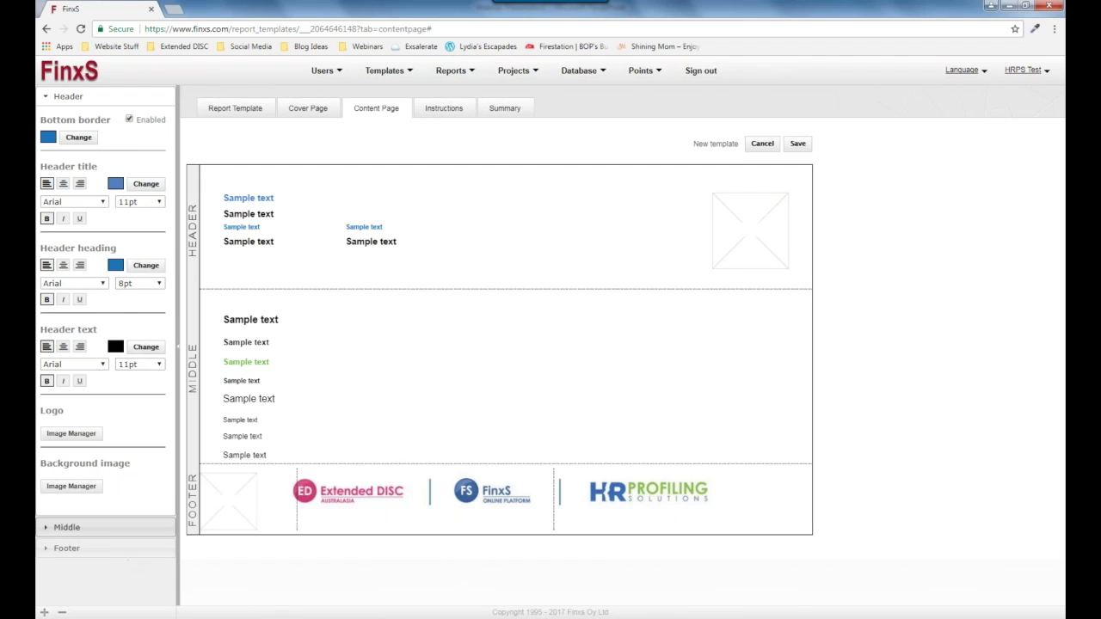
Expand the Middle section to show its text styles, such as Arial 12pt headers.
click(111, 537)
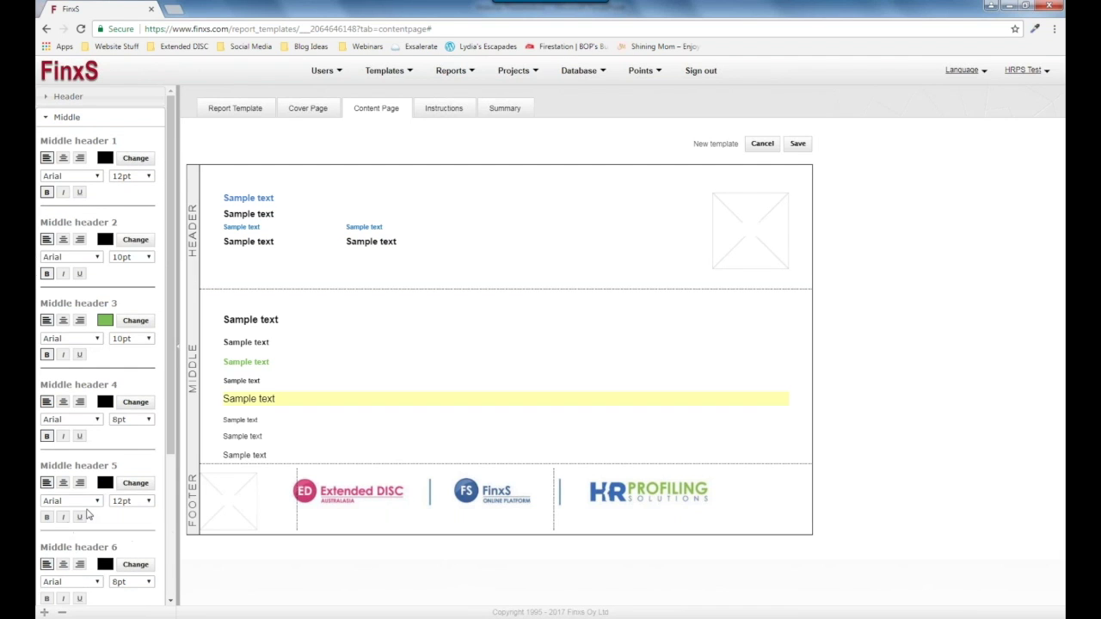
scroll(94, 418, down, 3)
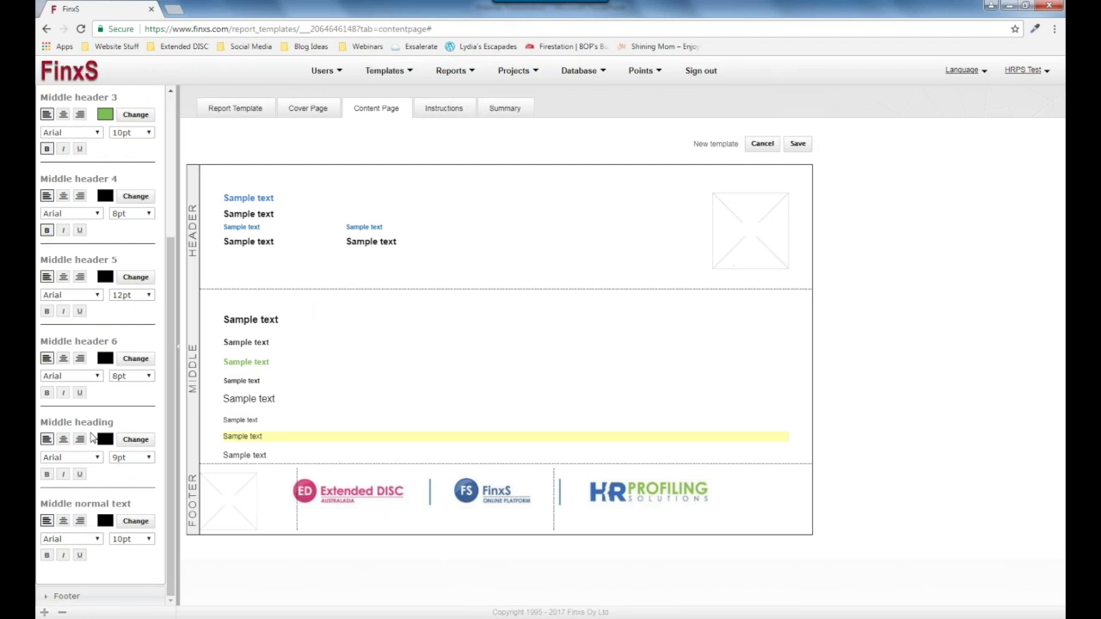
scroll(89, 439, up, 1)
scroll(94, 441, up, 3)
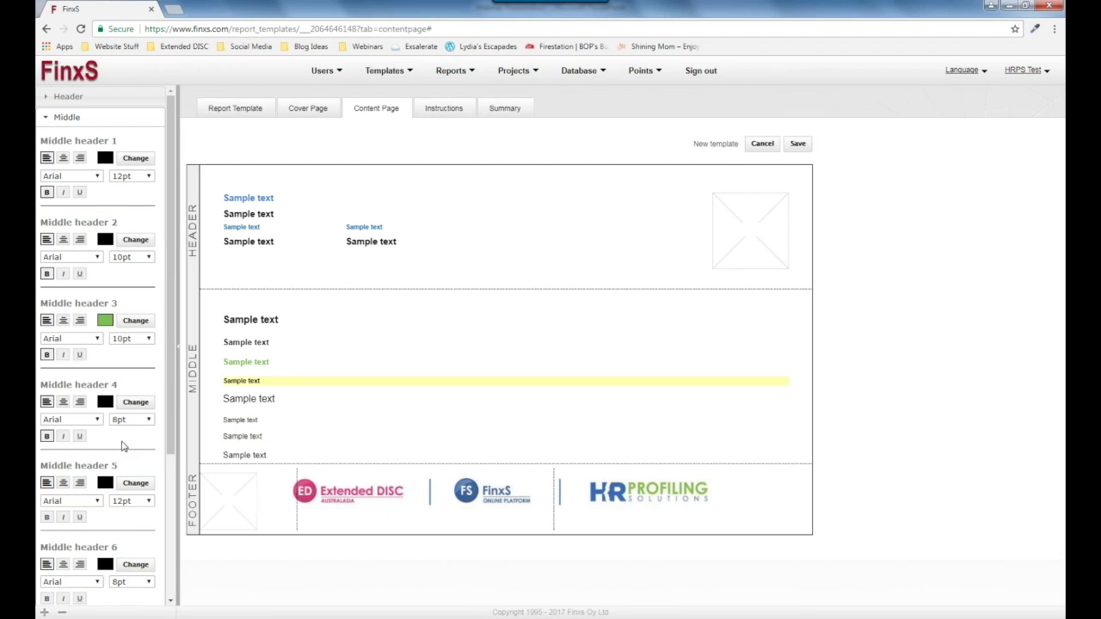
Save the template's content page and open the Copy to play Standard report HRPS Test report.
click(798, 144)
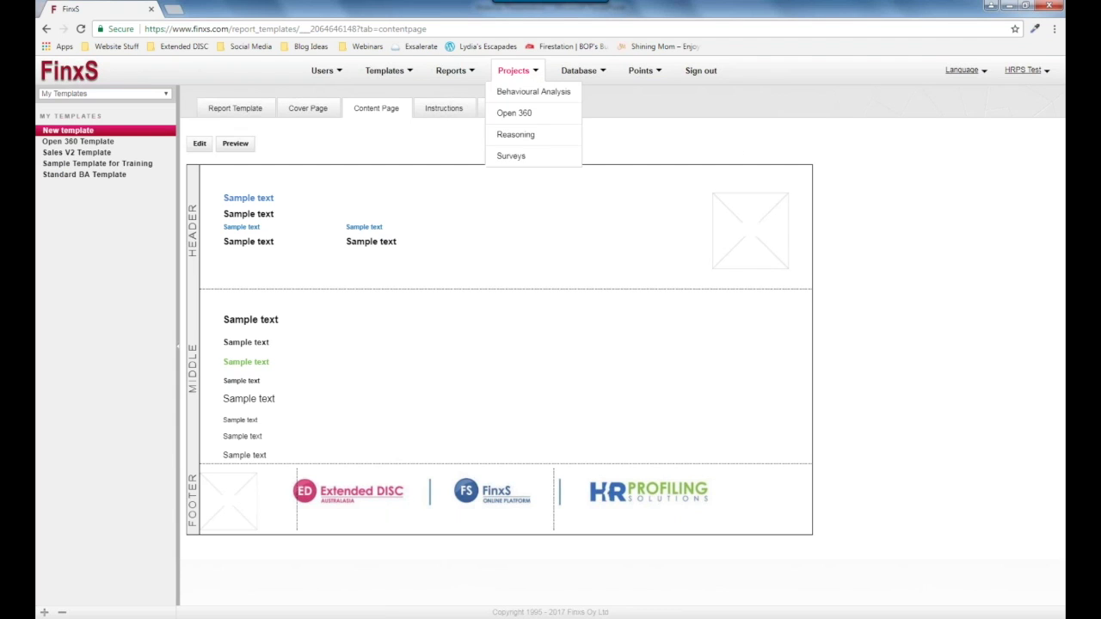
mouse_move(412, 74)
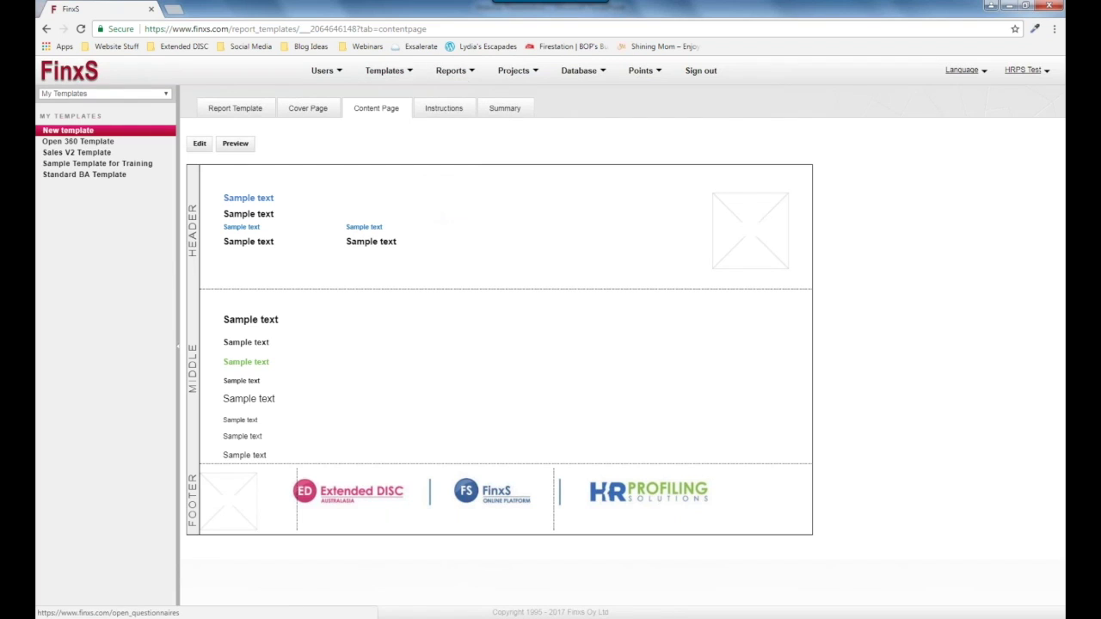
mouse_move(455, 73)
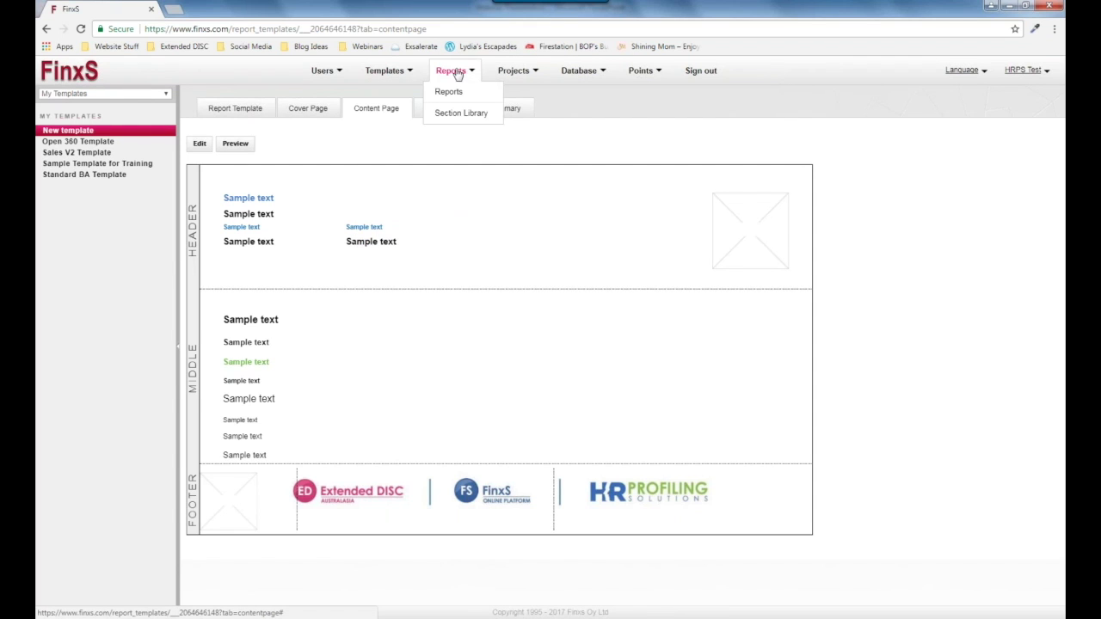
click(460, 92)
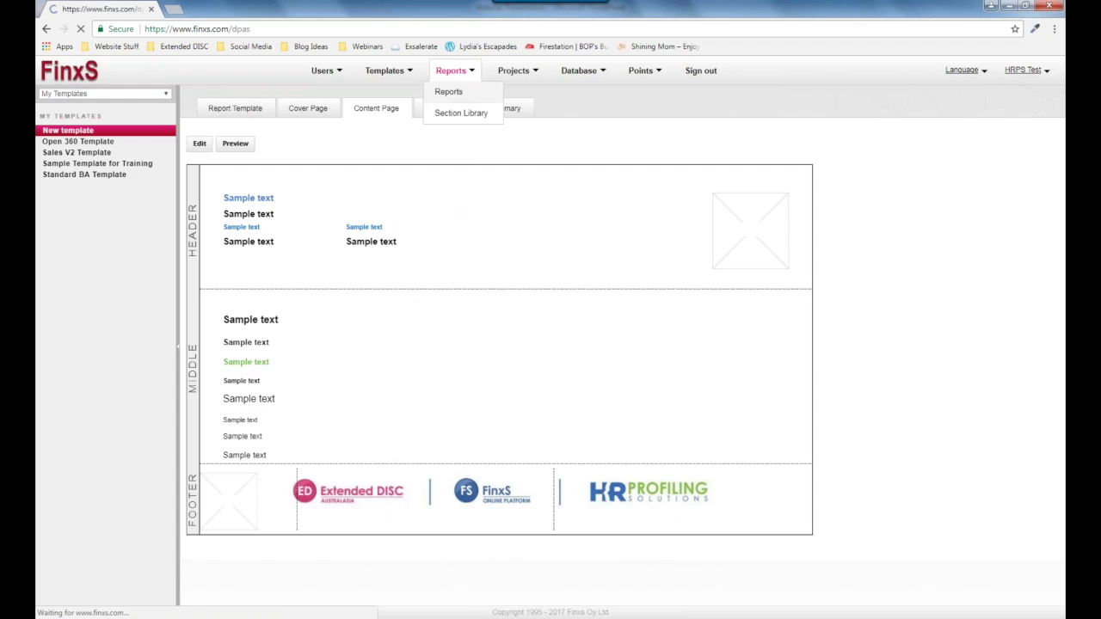
click(44, 133)
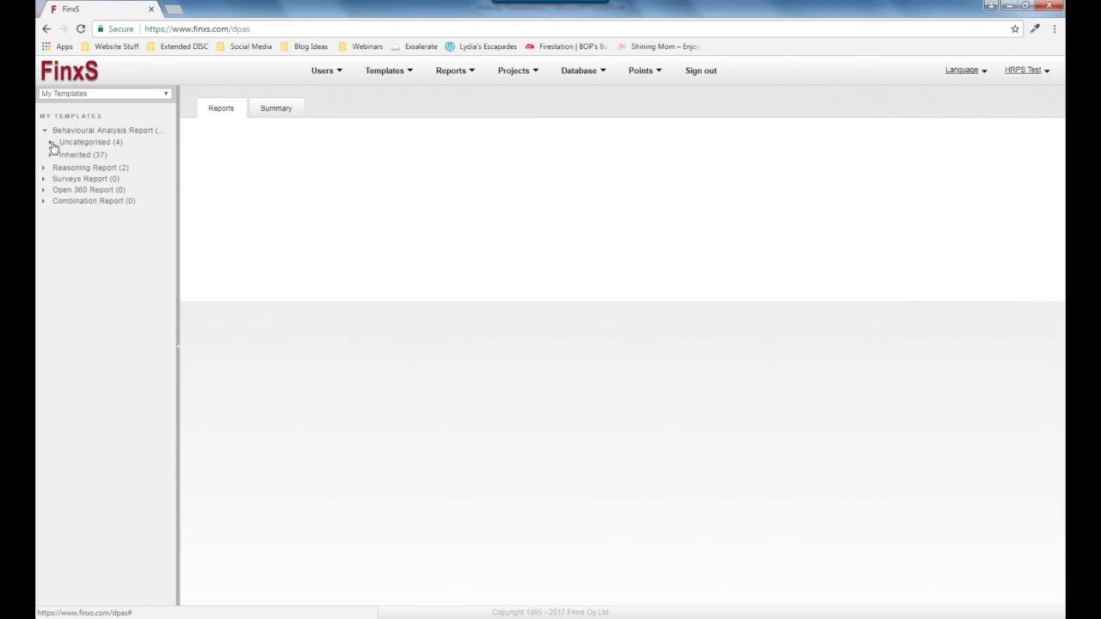
click(51, 142)
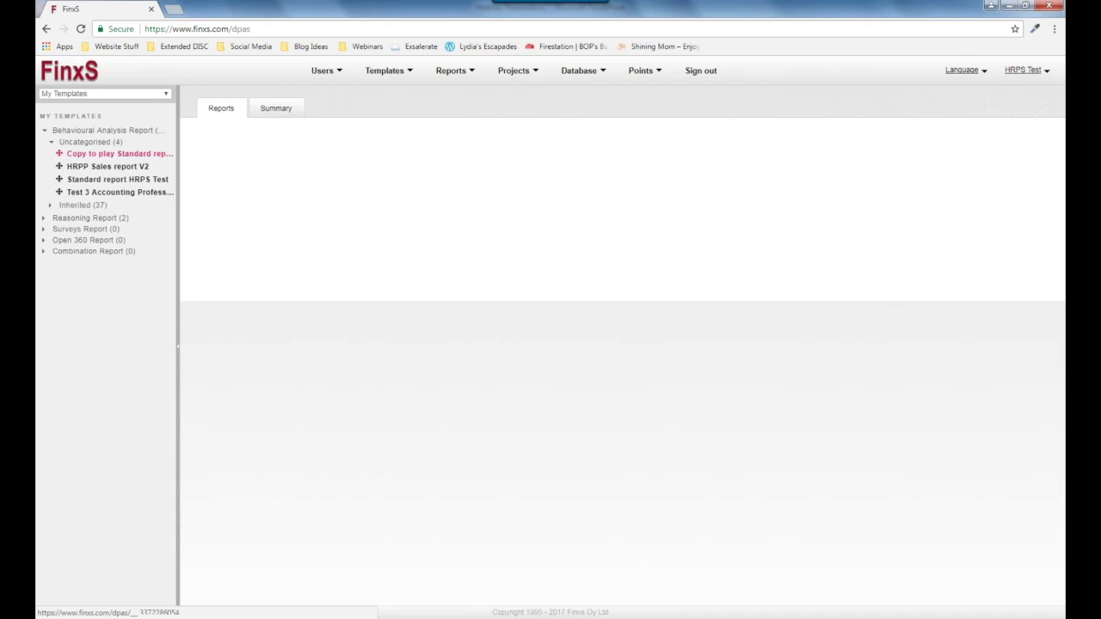
click(98, 154)
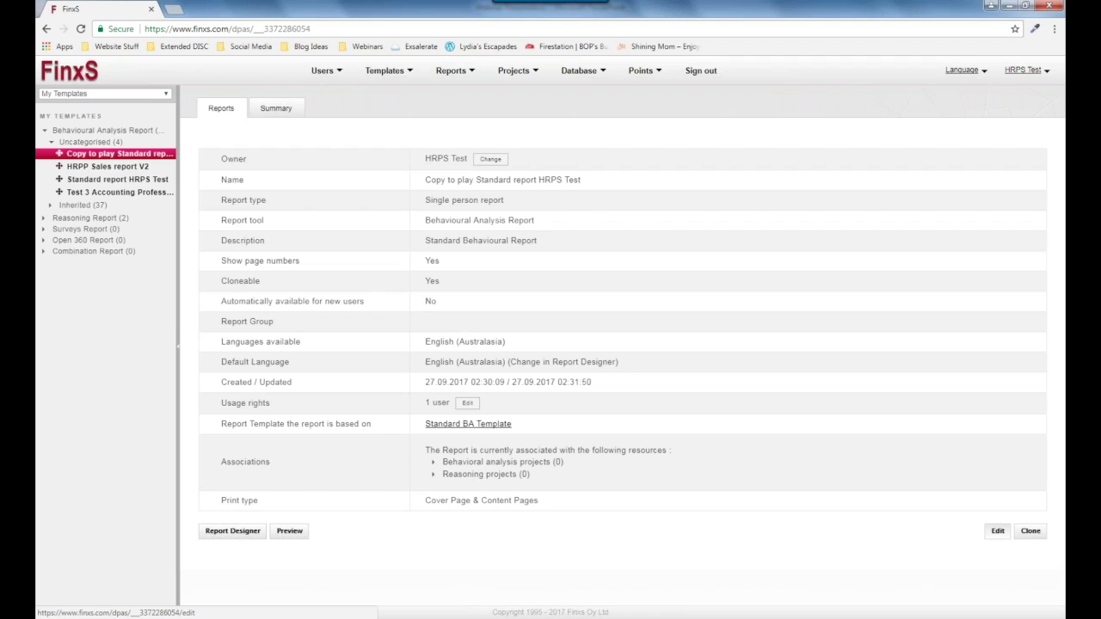
Change the report's base template from Standard BA Template to New template and save.
click(998, 531)
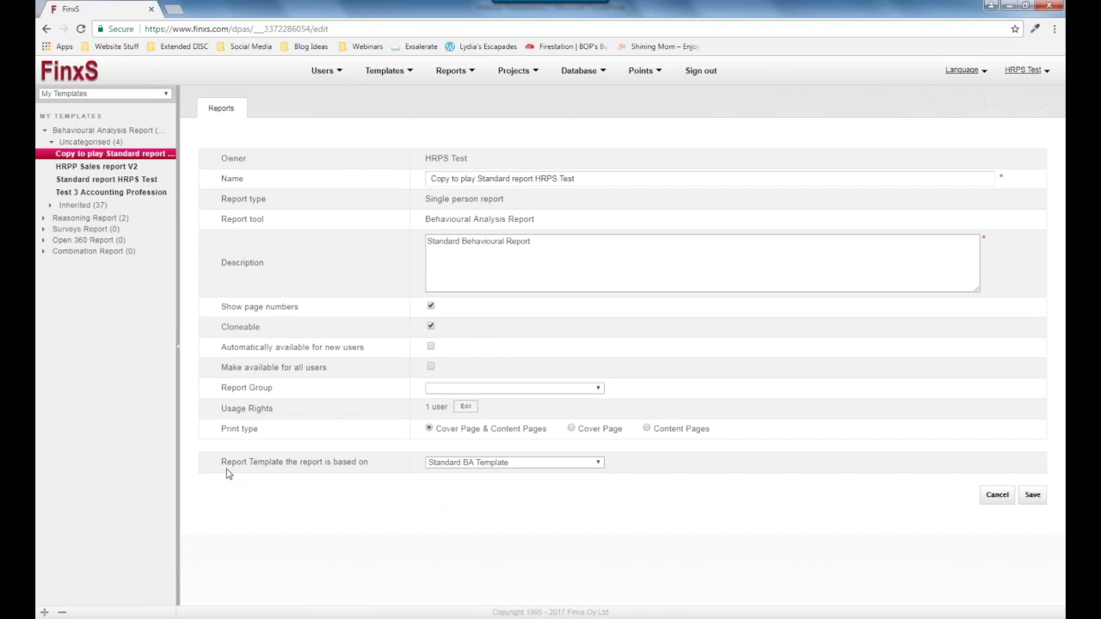
drag(220, 466, 375, 475)
click(375, 475)
click(514, 465)
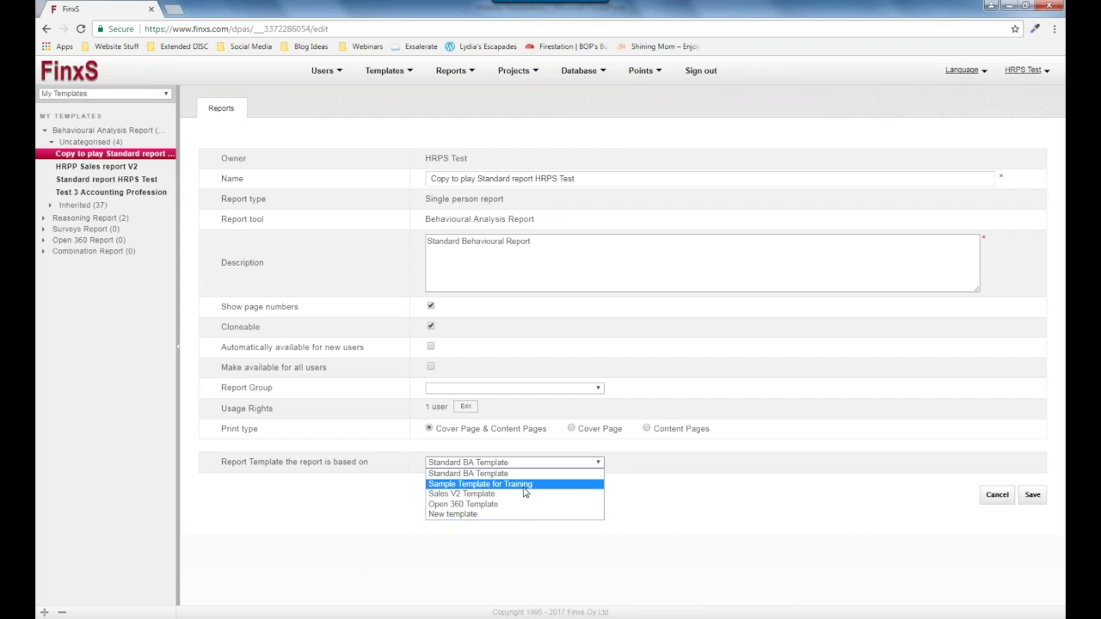
click(522, 514)
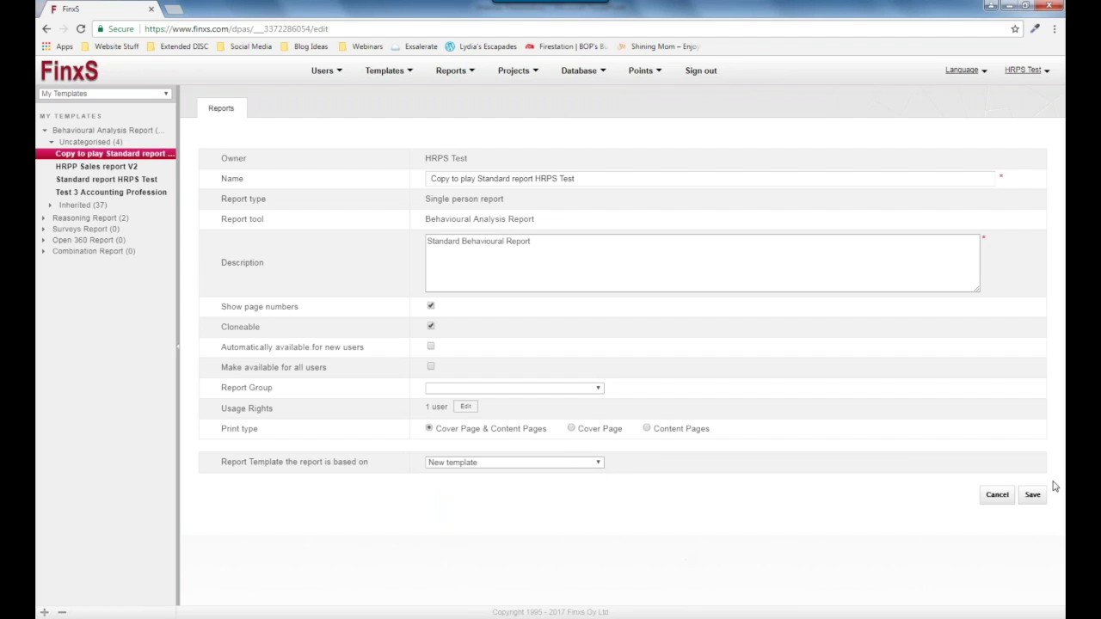
click(1031, 501)
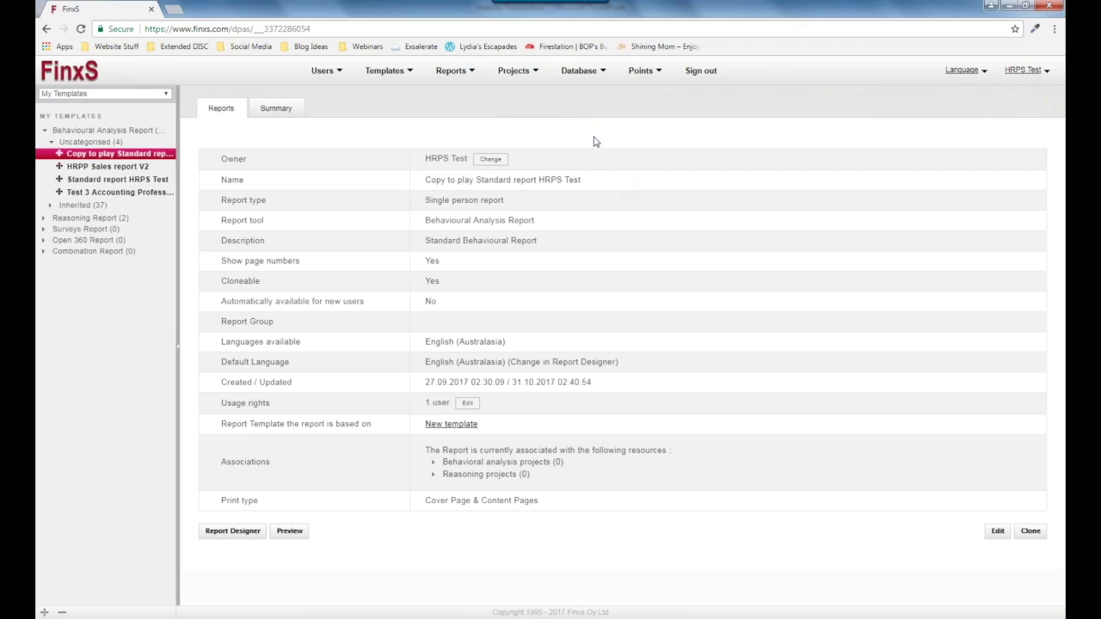
Open the Behavioural Analysis projects list and locate the Test Access Code 2 project.
click(514, 74)
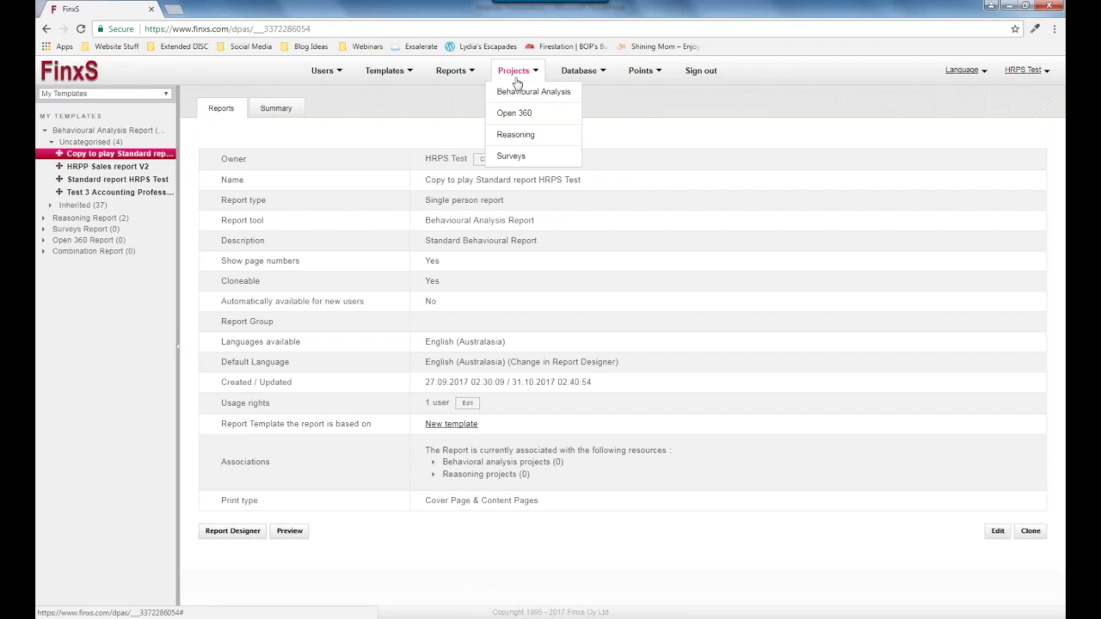
click(520, 94)
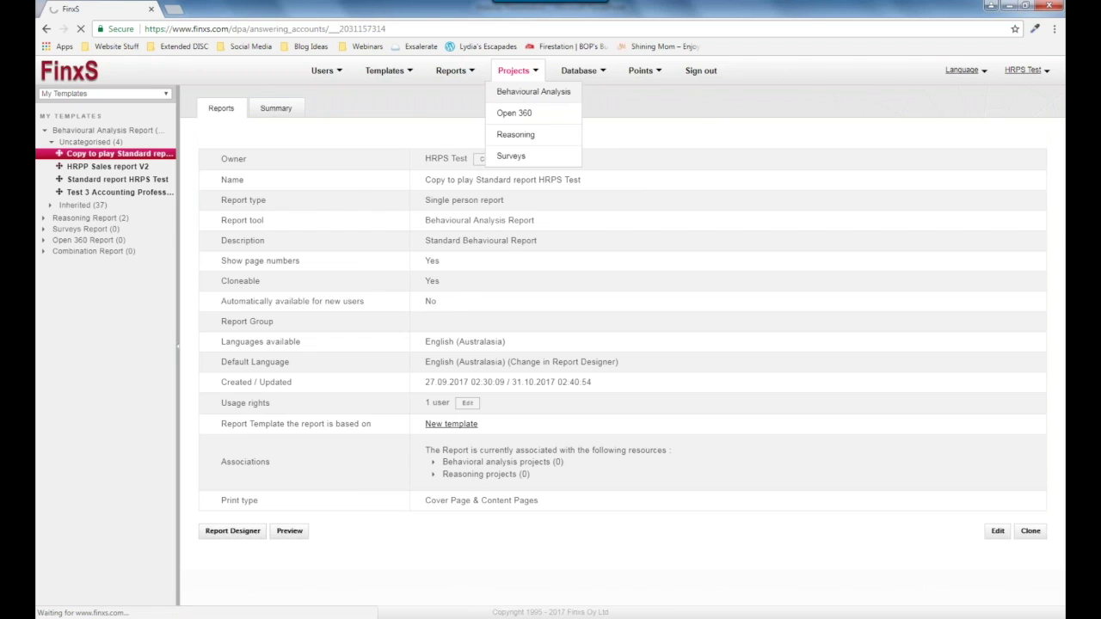
click(514, 71)
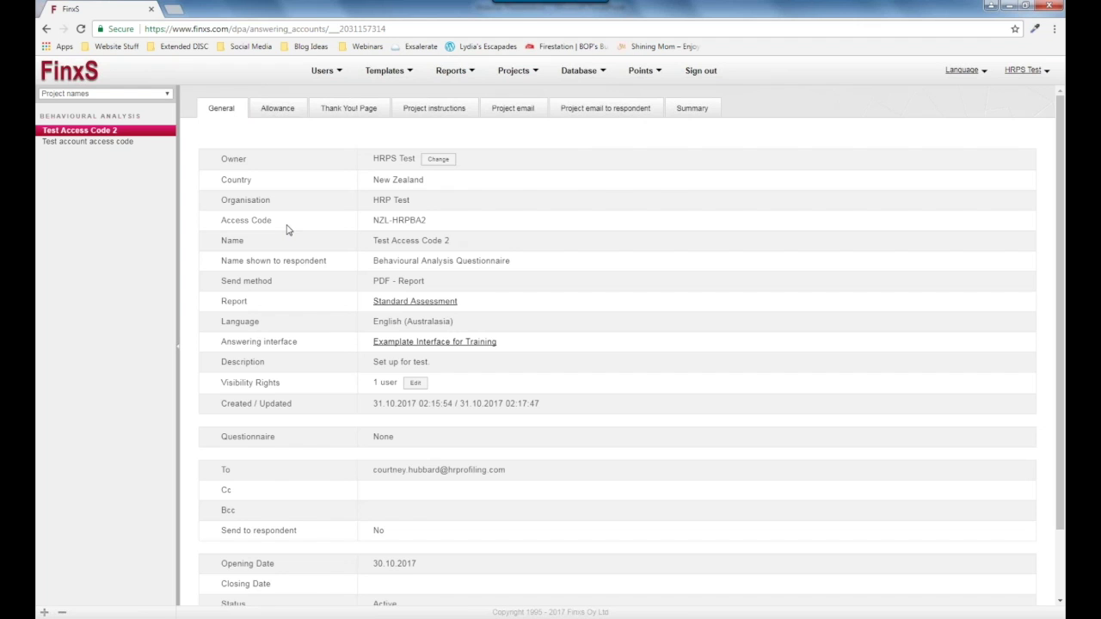
scroll(288, 230, down, 1)
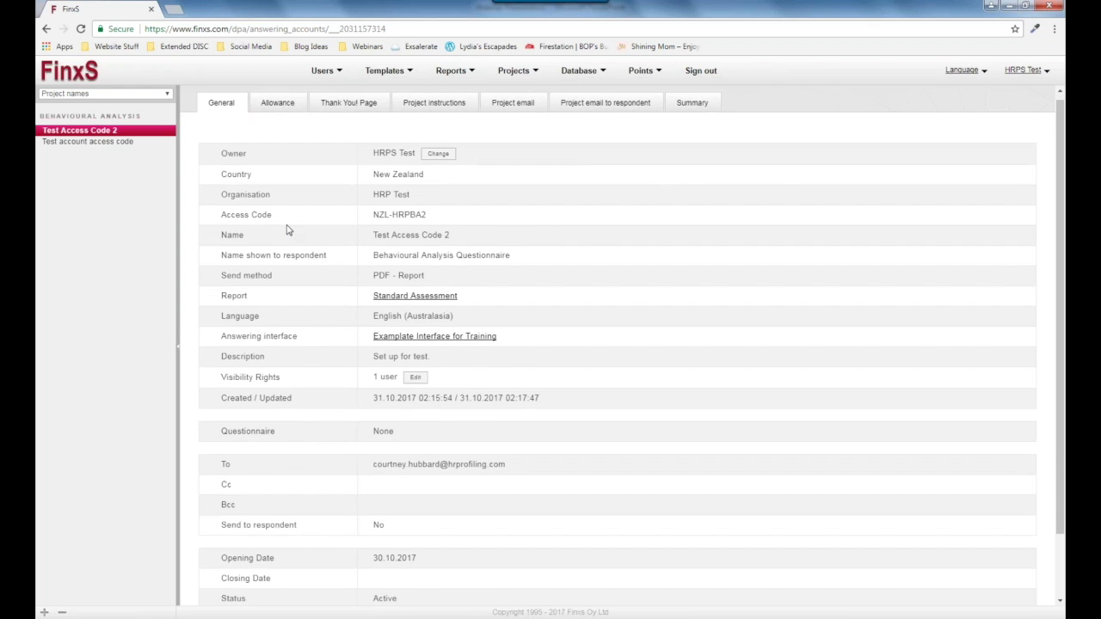
scroll(288, 230, down, 1)
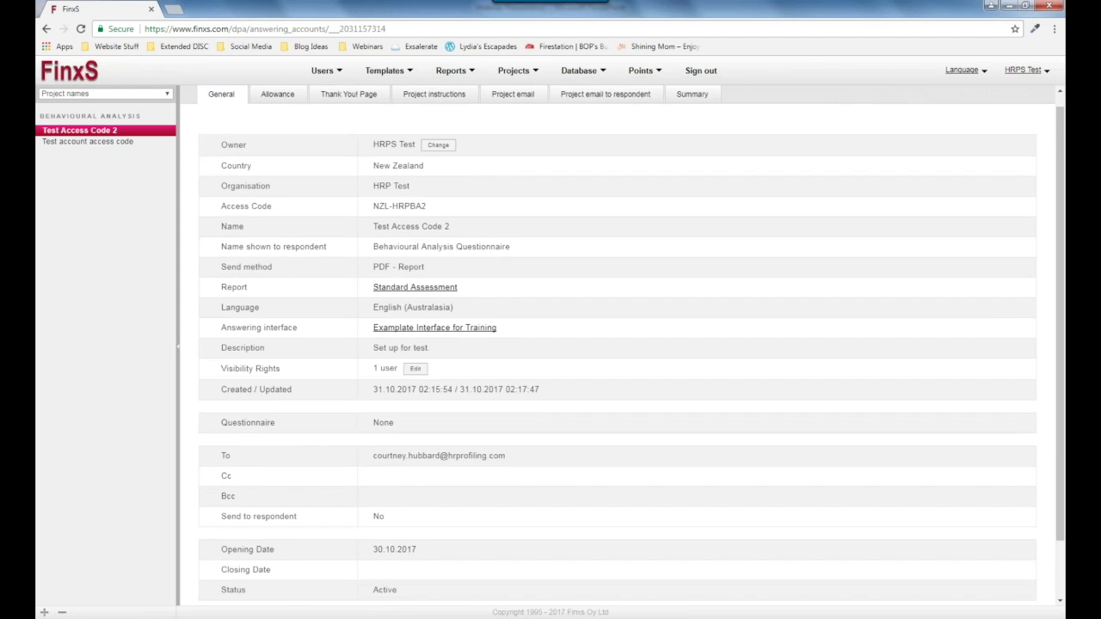
scroll(427, 234, down, 2)
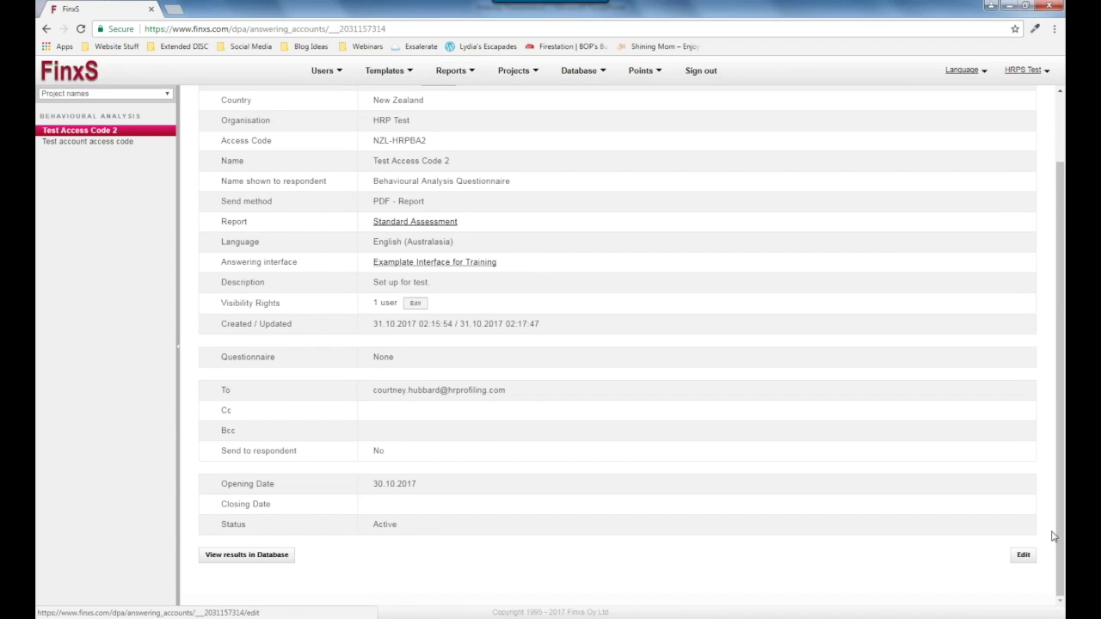
Set Test Access Code 2's report to Copy to play Standard report HRPS Test and save.
click(1026, 561)
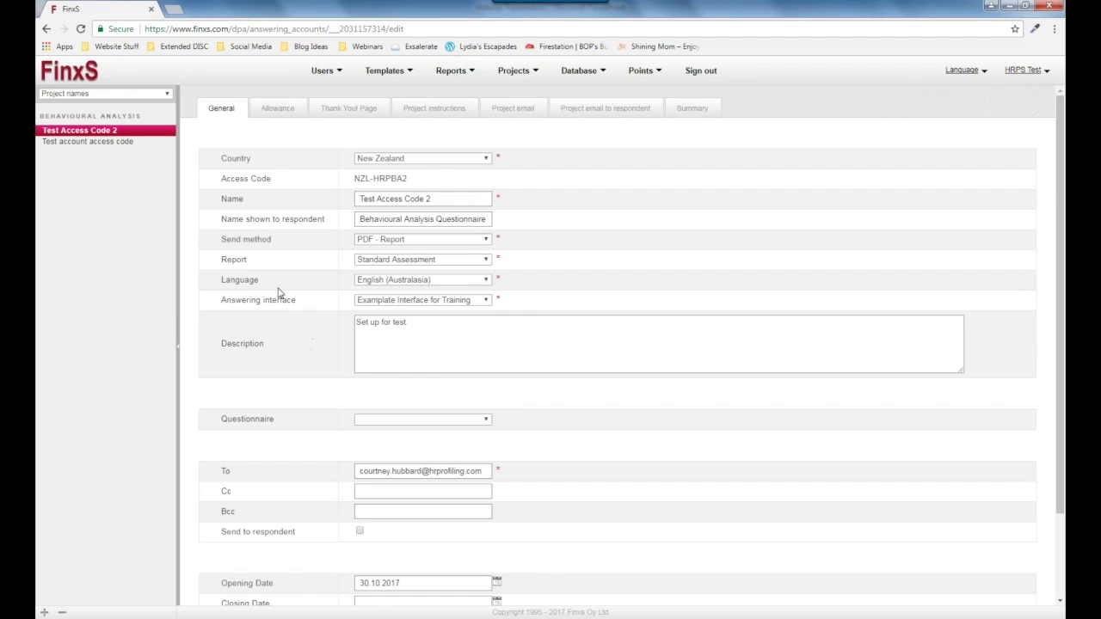
click(471, 262)
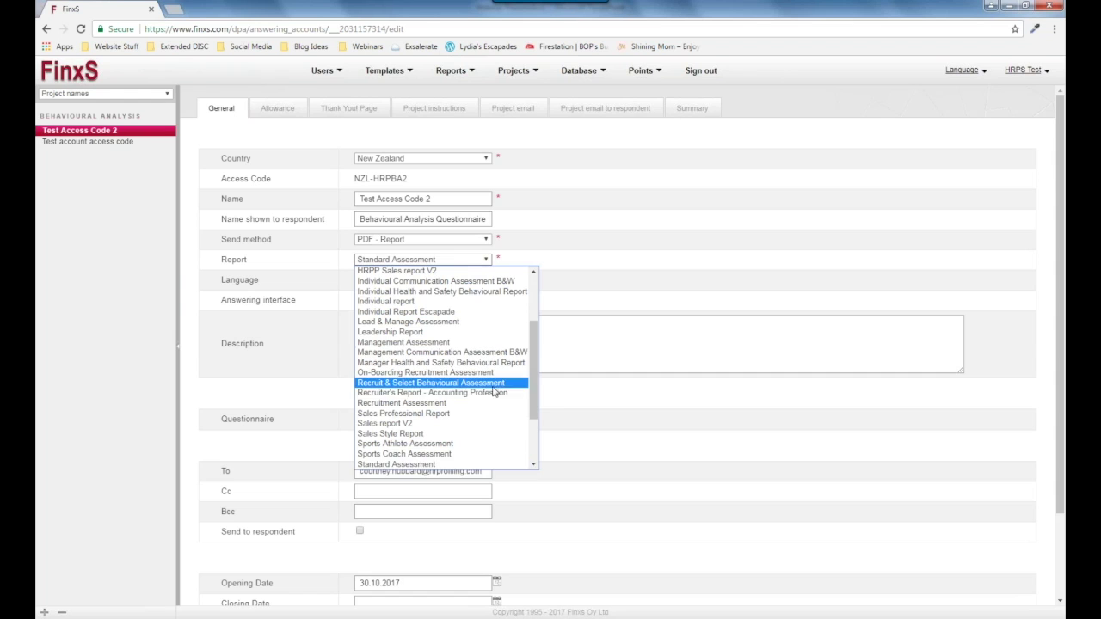
scroll(454, 275, up, 3)
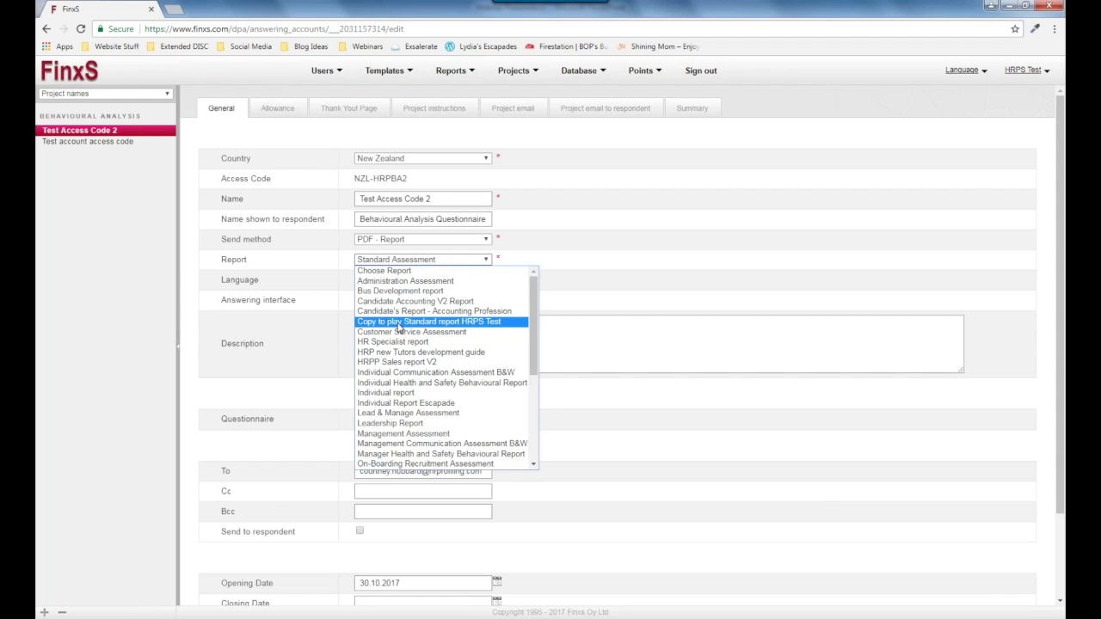
click(424, 324)
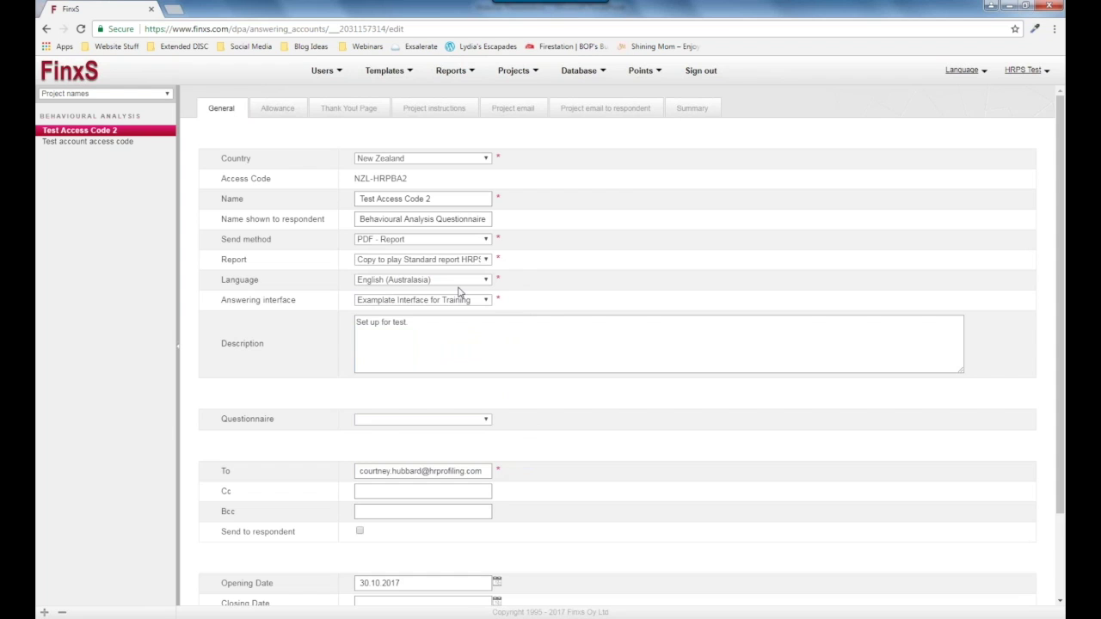
scroll(1052, 568, down, 2)
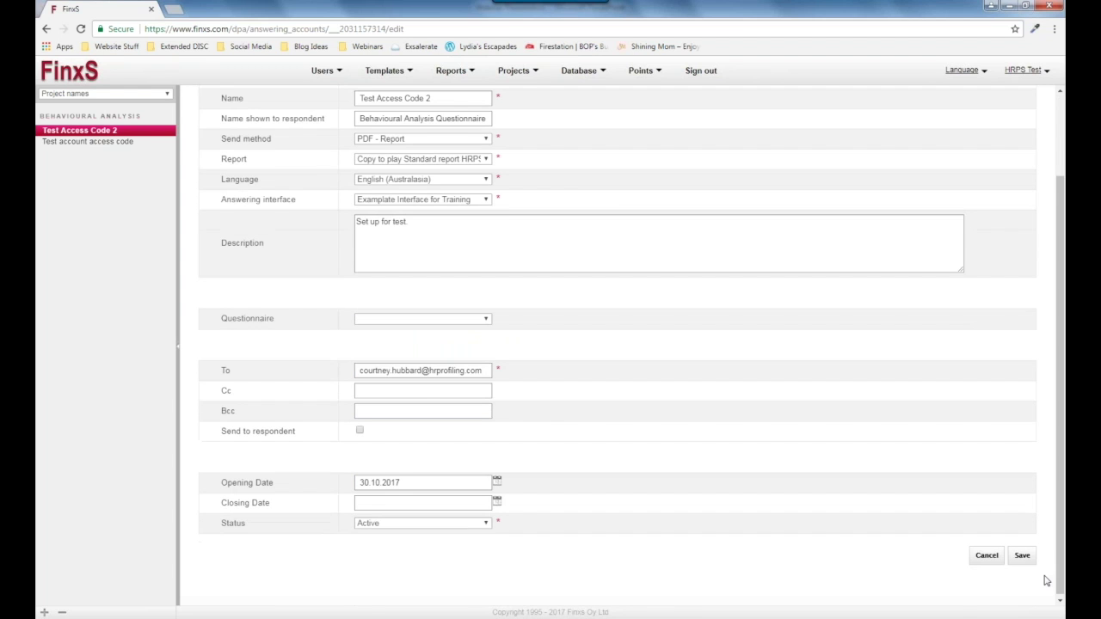
click(1022, 556)
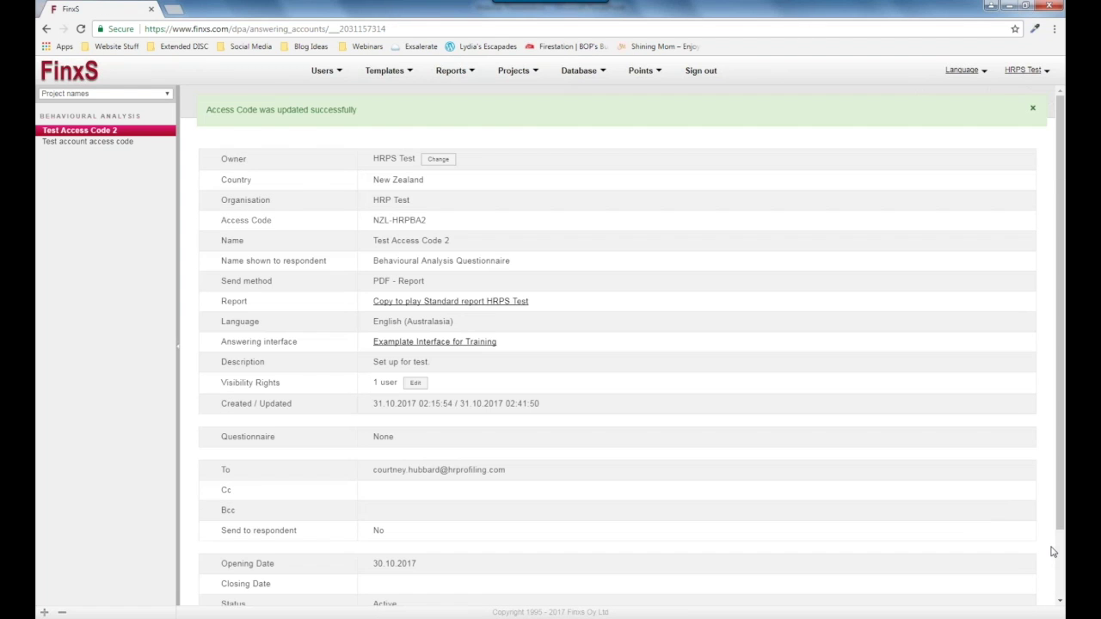